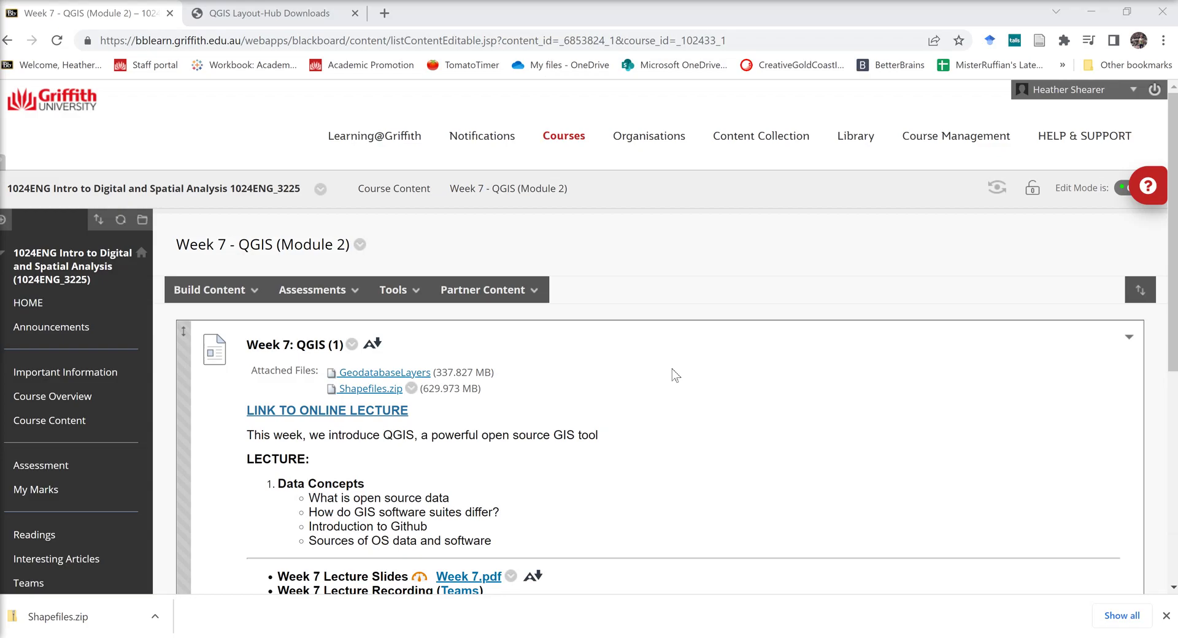
Return to the Week 7 - QGIS (Module 2) page via Course Content and open the downloaded Shapefiles.zip from its folder
left_click(36, 422)
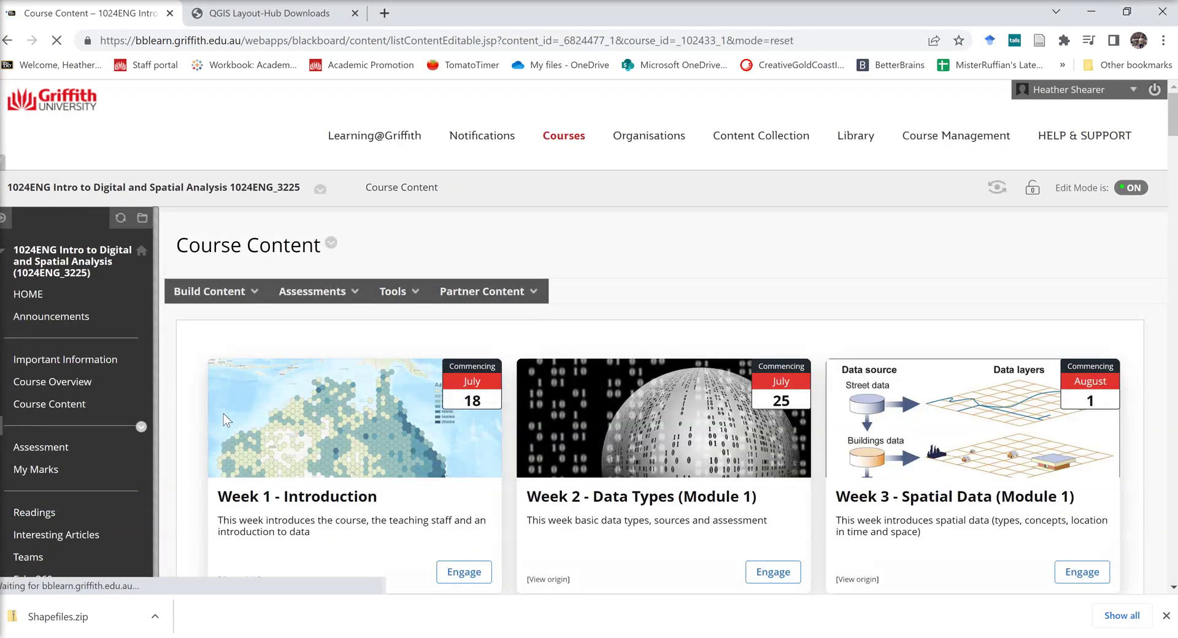
scroll(798, 508, "down", 9)
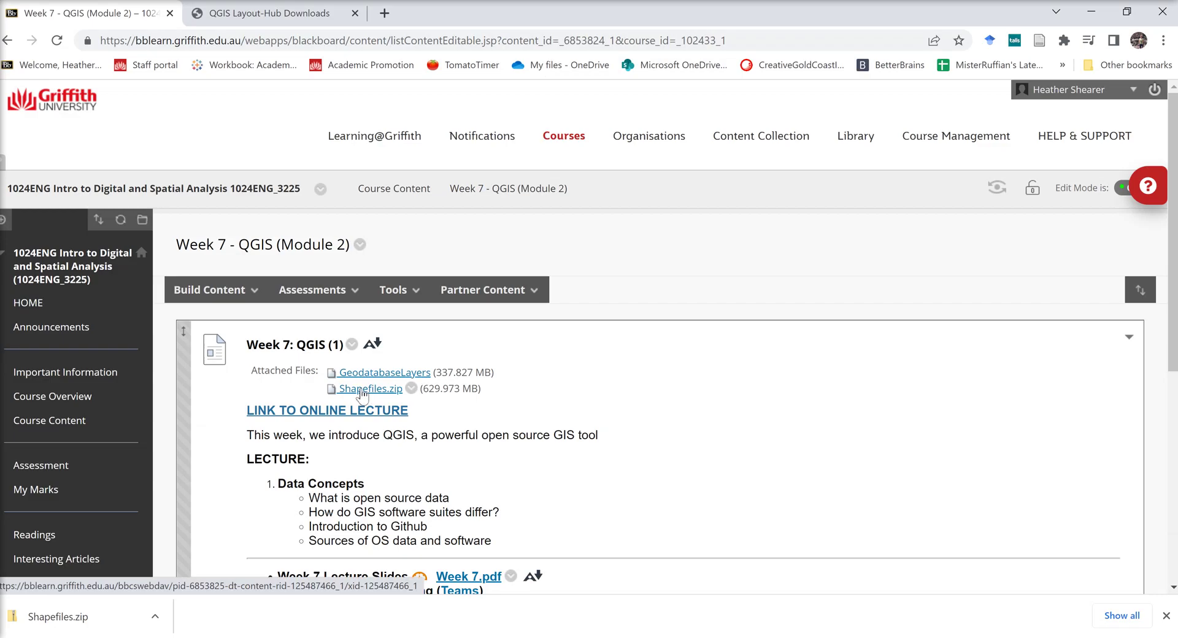
left_click(161, 624)
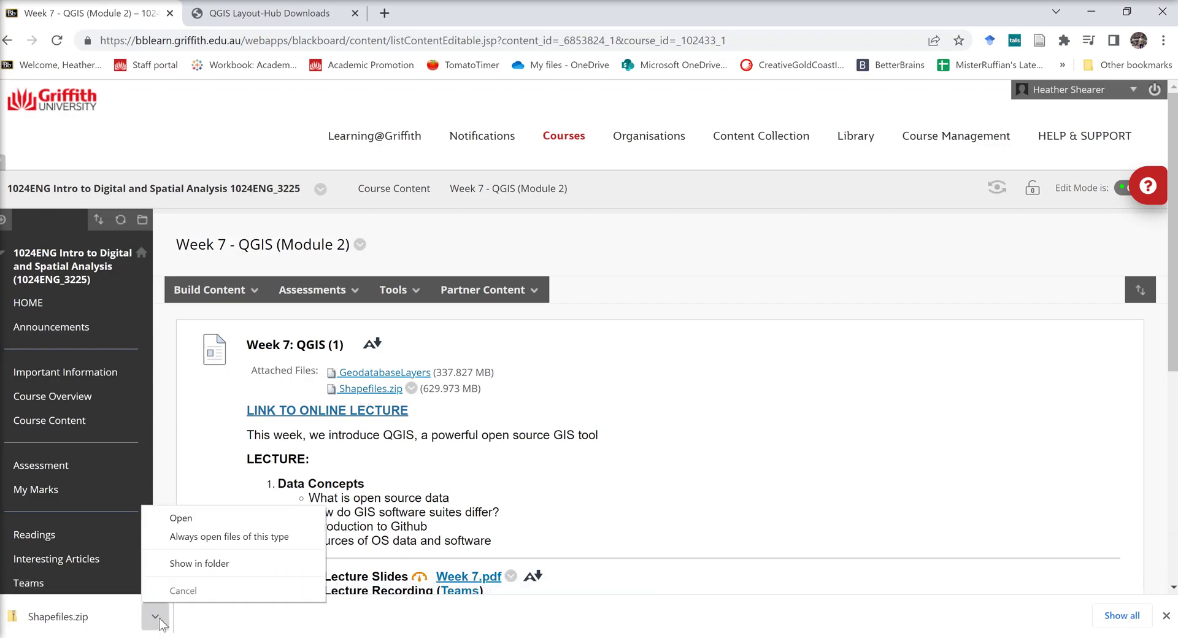
left_click(195, 560)
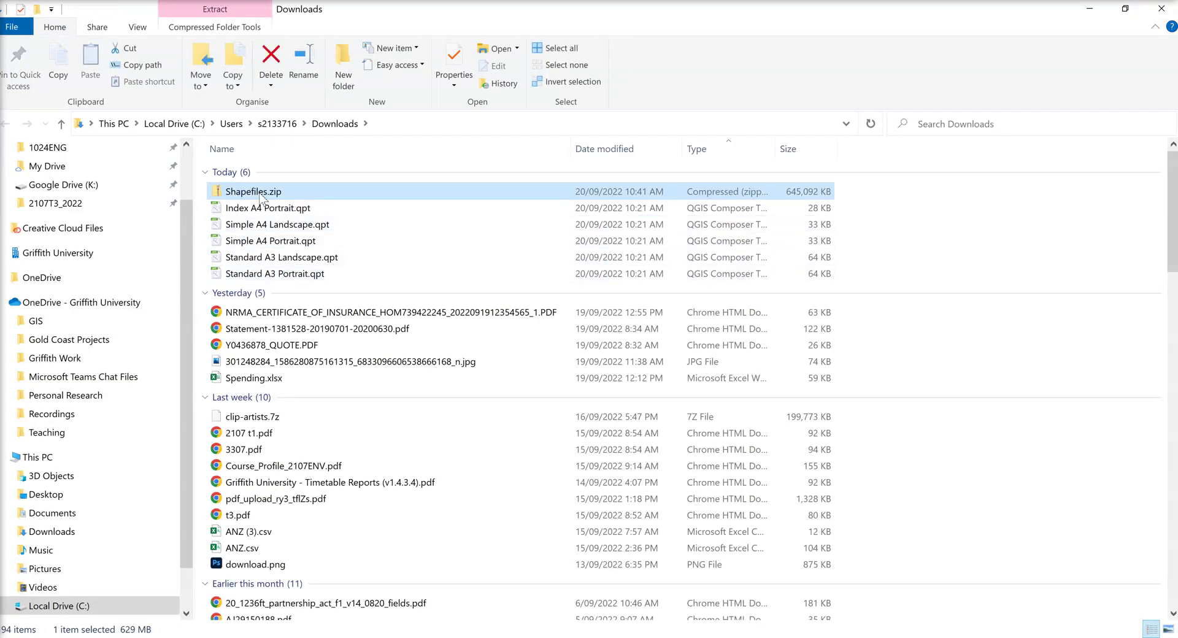
double_click(263, 193)
left_click(251, 174)
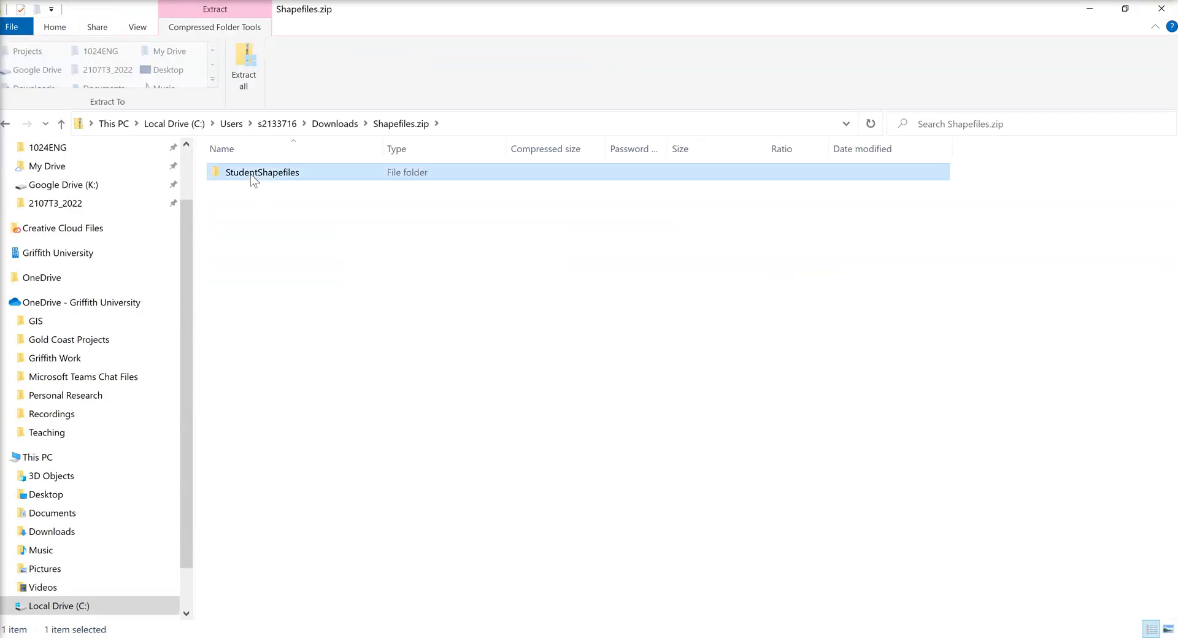
left_click(243, 66)
left_click(752, 255)
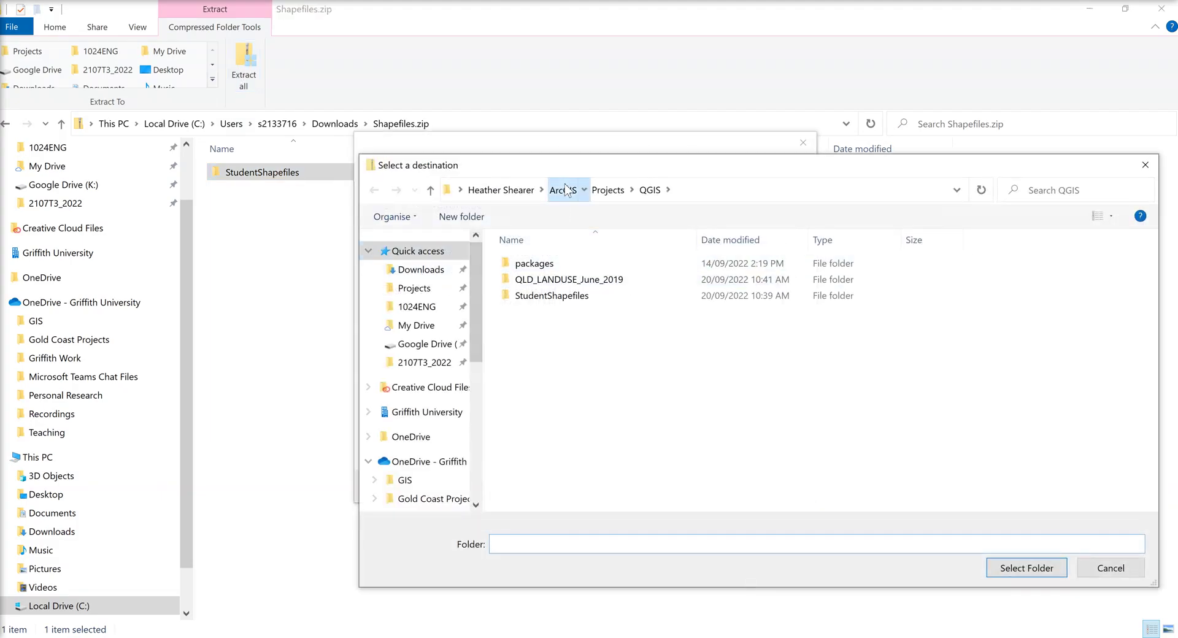
left_click(562, 189)
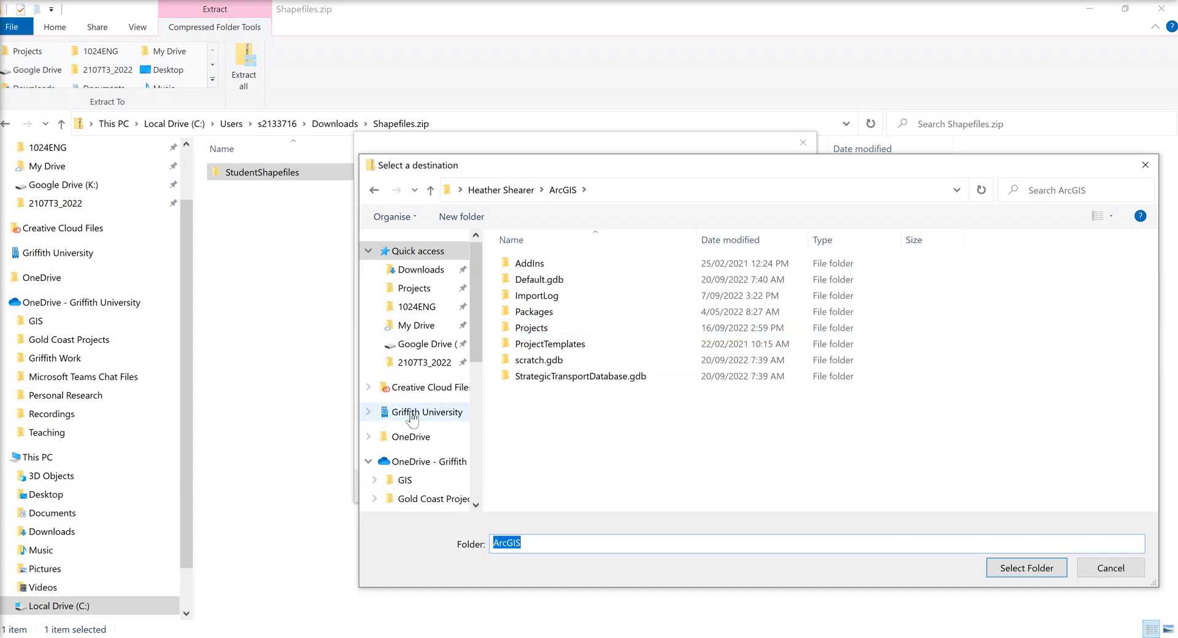
scroll(403, 339, "down", 1)
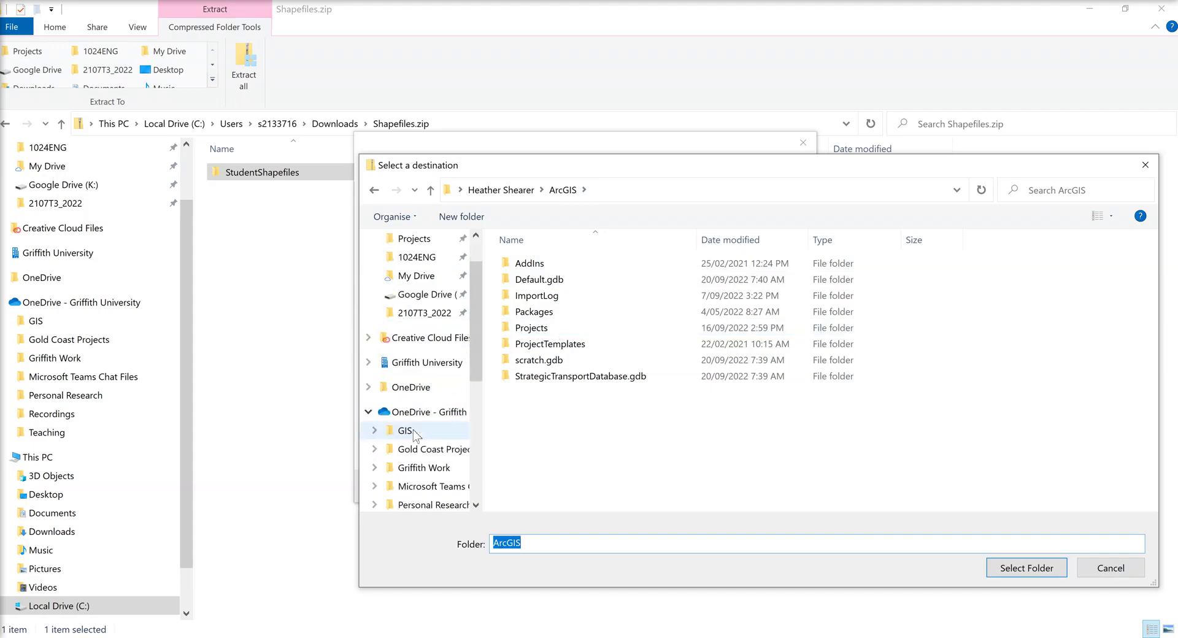
scroll(411, 334, "up", 1)
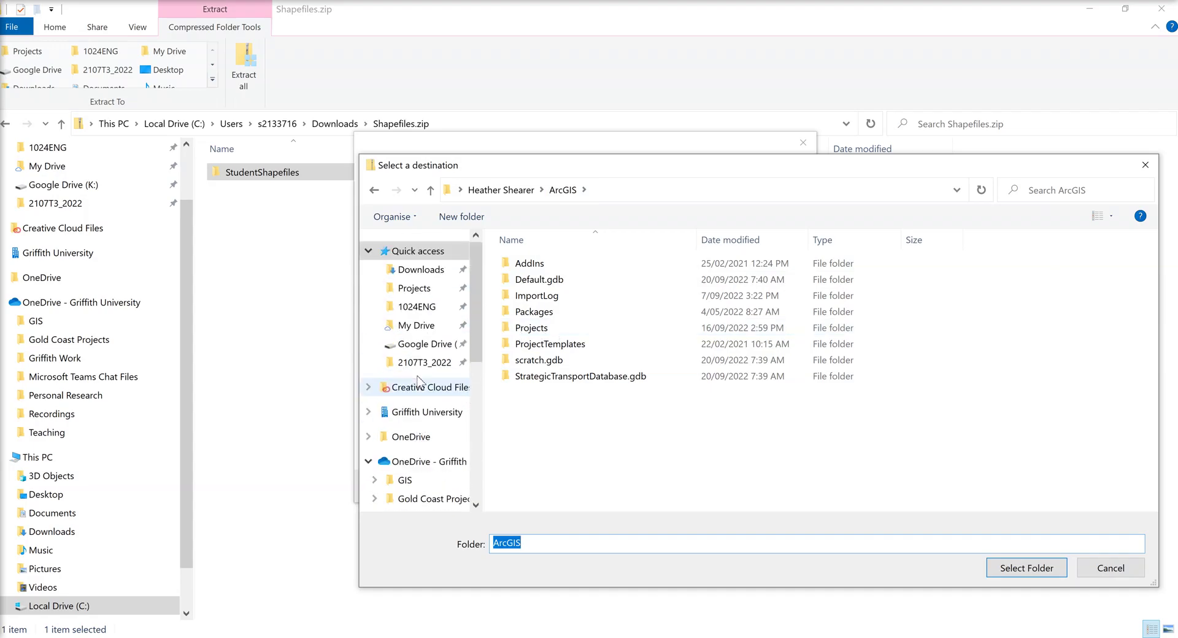
left_click(415, 290)
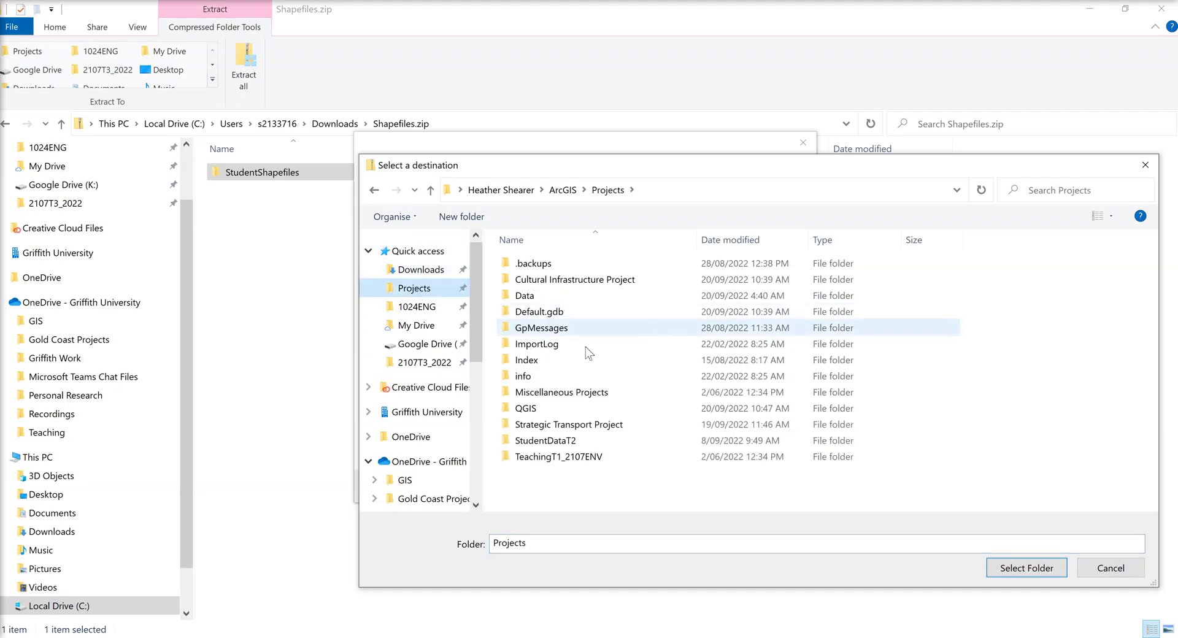
left_click(519, 412)
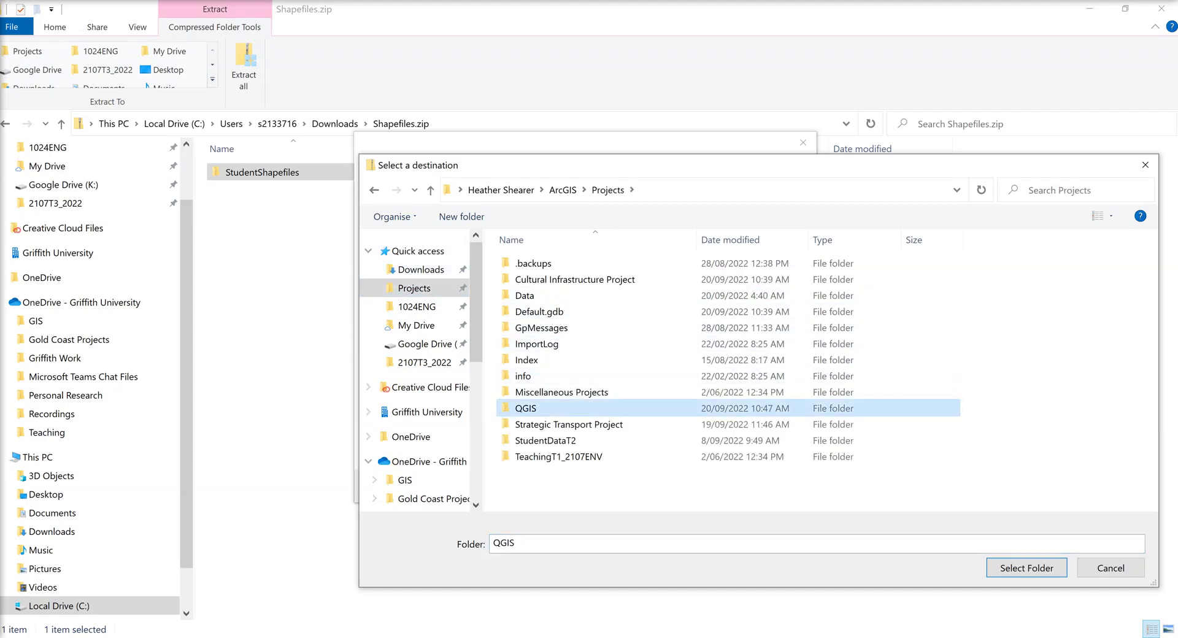
double_click(543, 405)
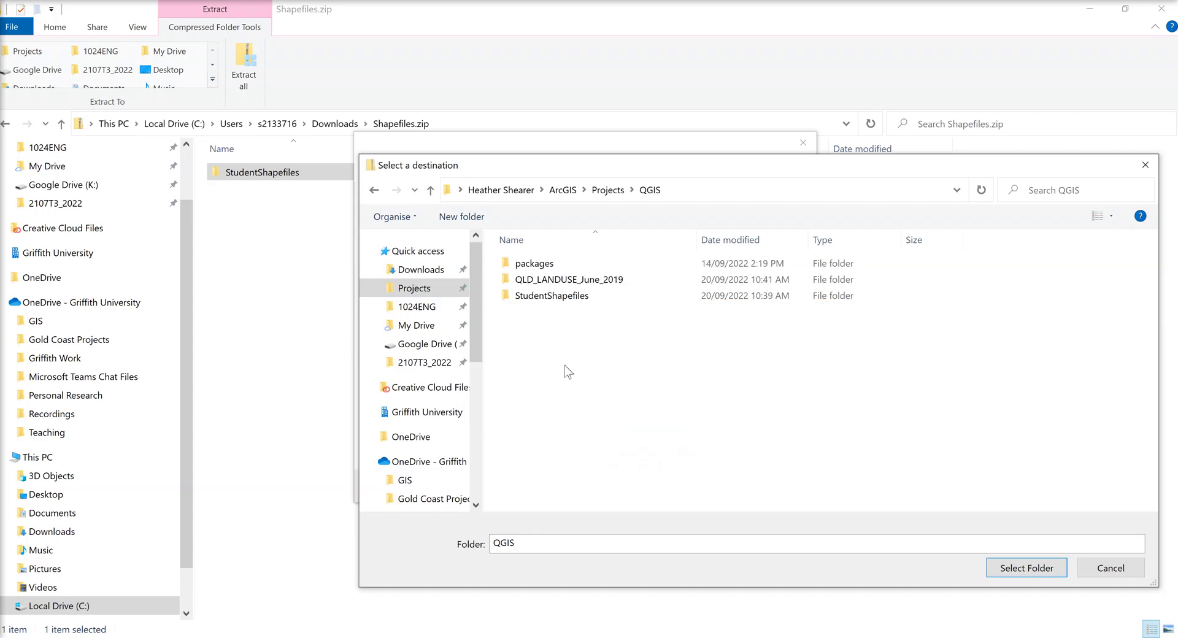
left_click(1106, 568)
left_click(779, 487)
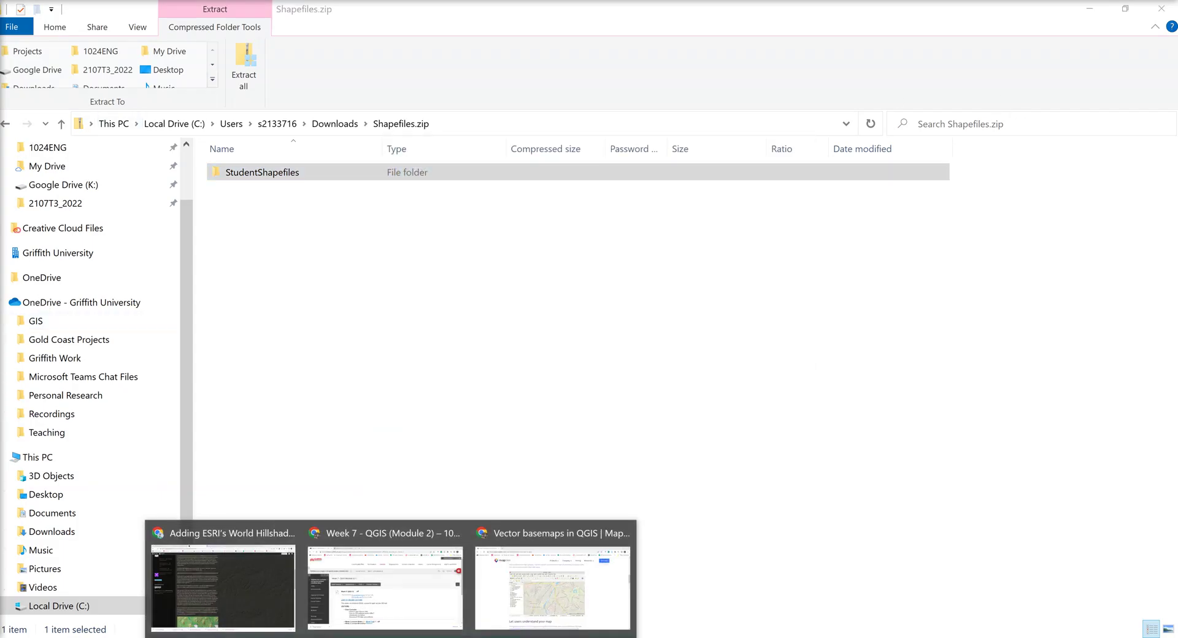
Switch to the browser to examine the QGIS Layout-Hub map templates, and view the downloaded .qpt files in the Downloads folder
left_click(525, 573)
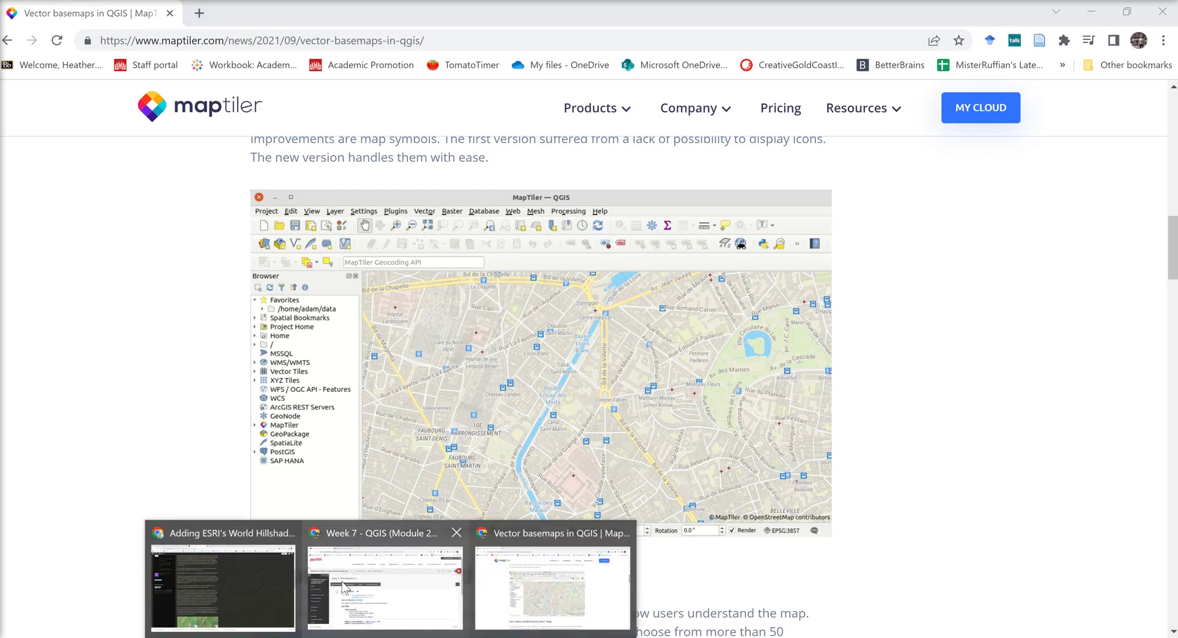
left_click(385, 574)
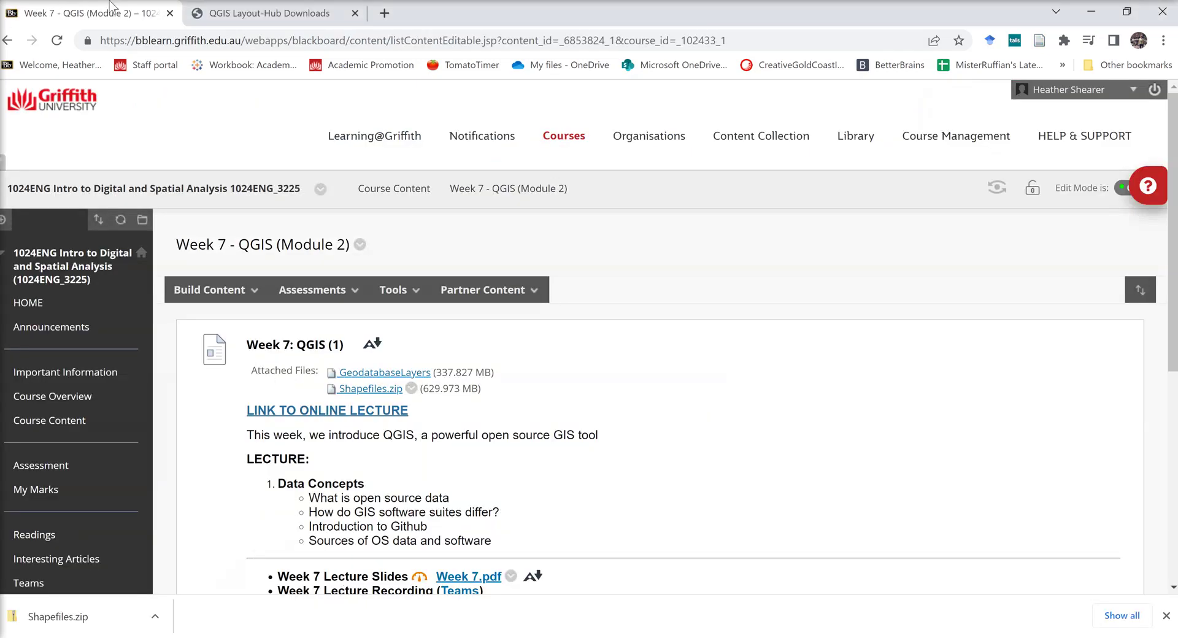
left_click(274, 15)
scroll(481, 254, "up", 6)
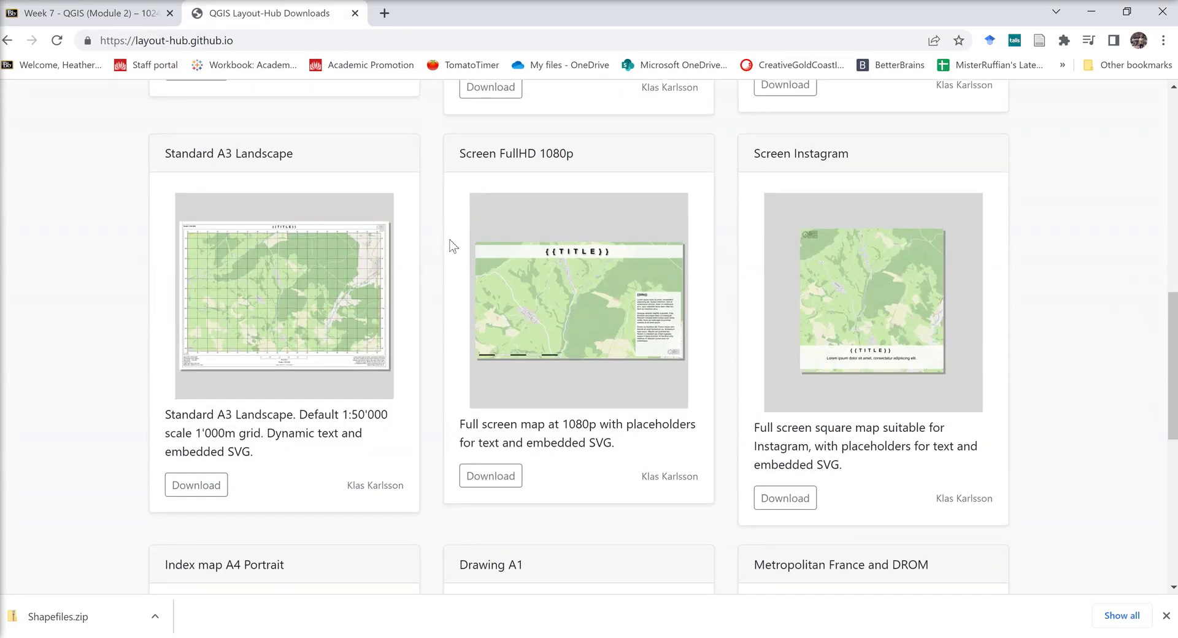
scroll(454, 249, "up", 4)
scroll(452, 239, "up", 3)
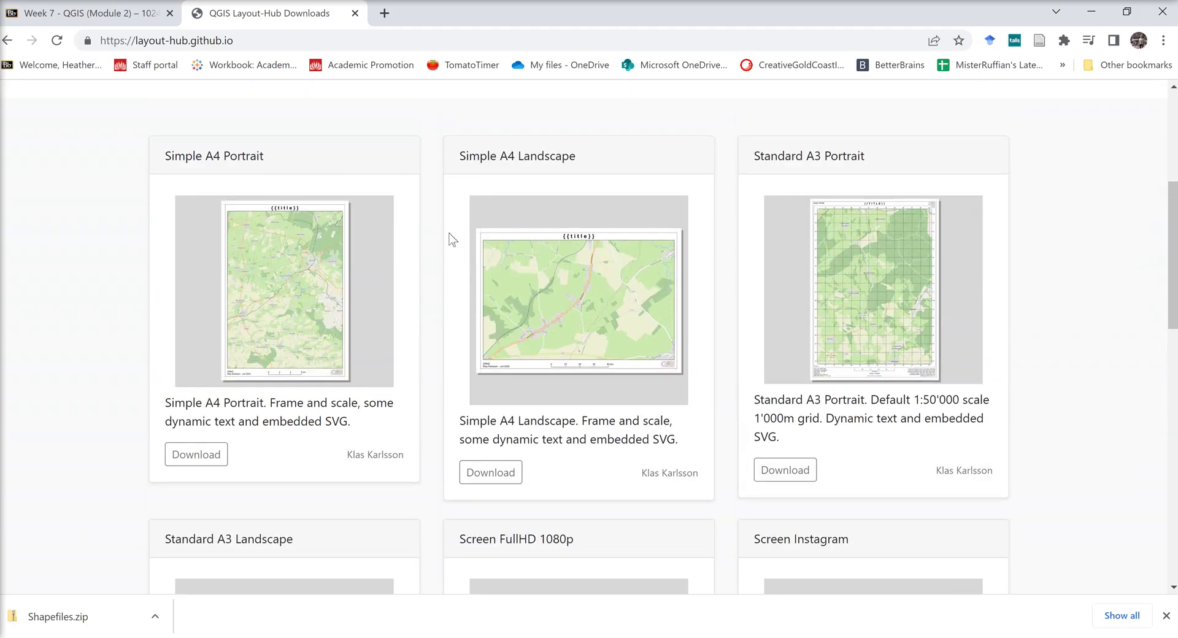
scroll(376, 266, "up", 3)
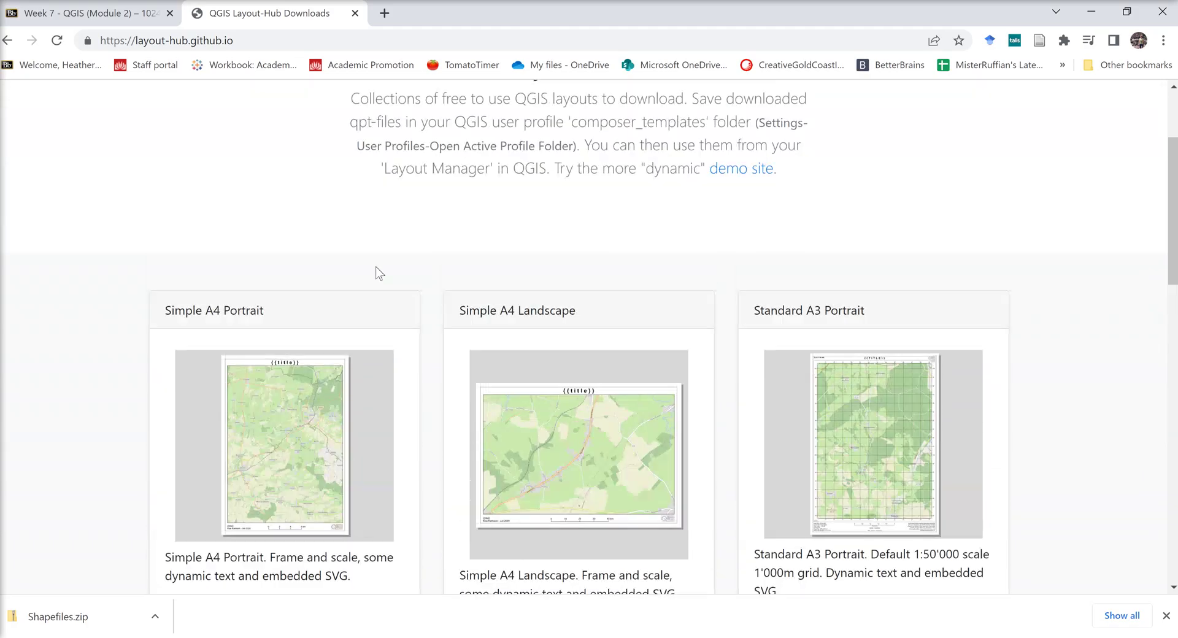
scroll(373, 273, "down", 4)
scroll(758, 363, "down", 5)
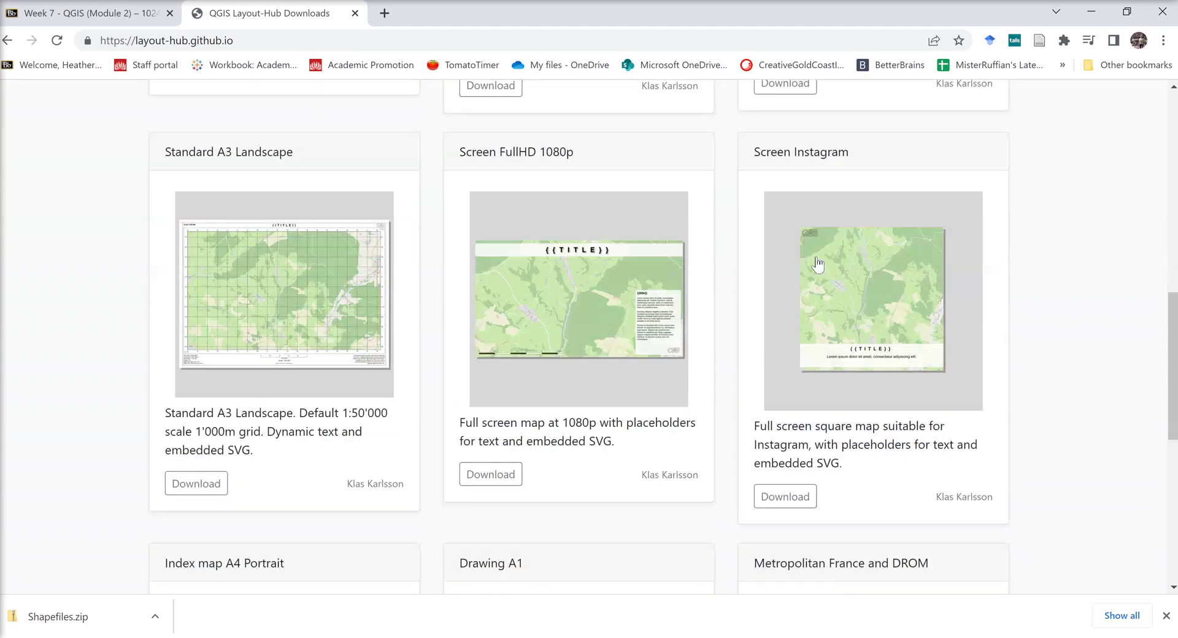
scroll(837, 416, "down", 5)
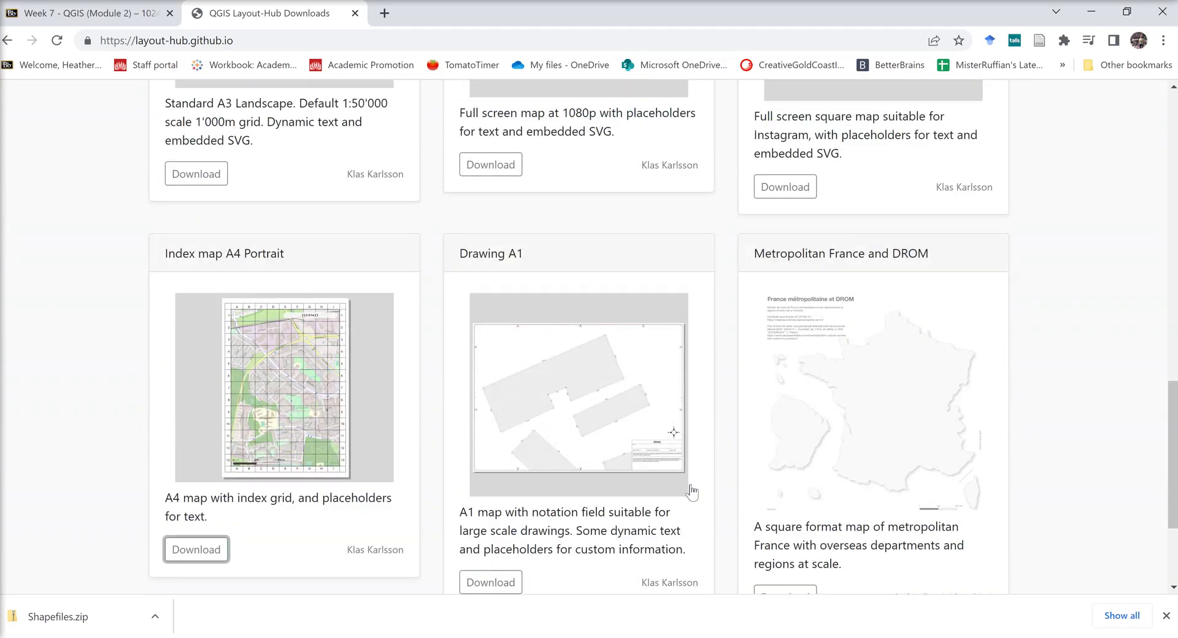
mouse_move(333, 611)
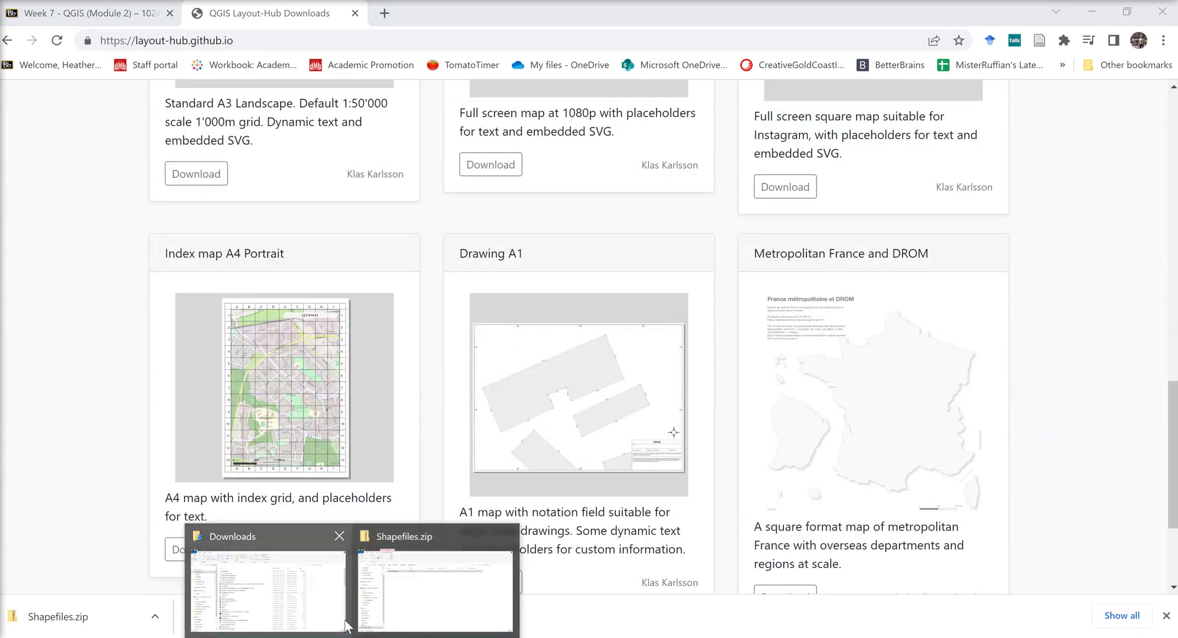
left_click(260, 577)
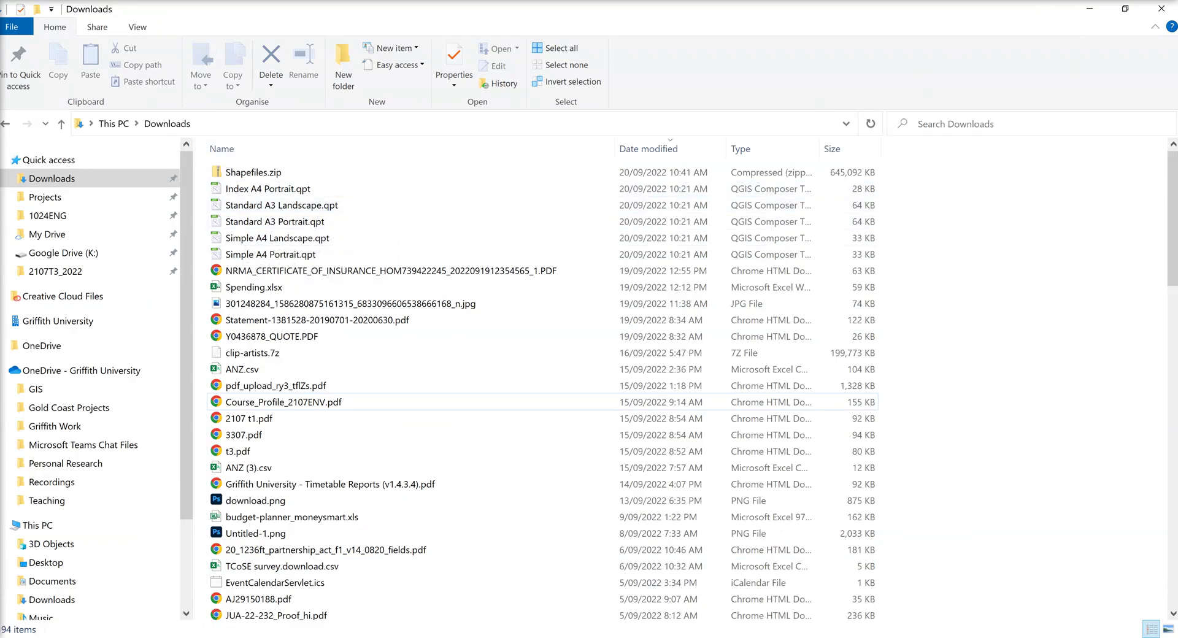
Switch to QGIS and start a new empty project from the project templates
mouse_move(583, 635)
left_click(581, 610)
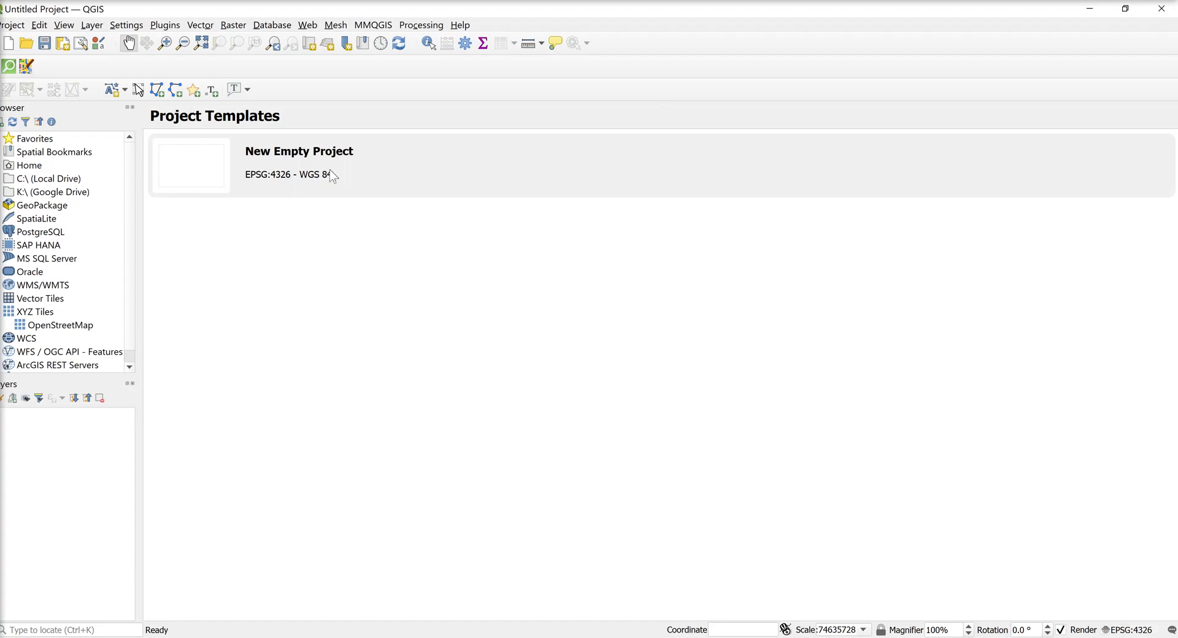
double_click(214, 167)
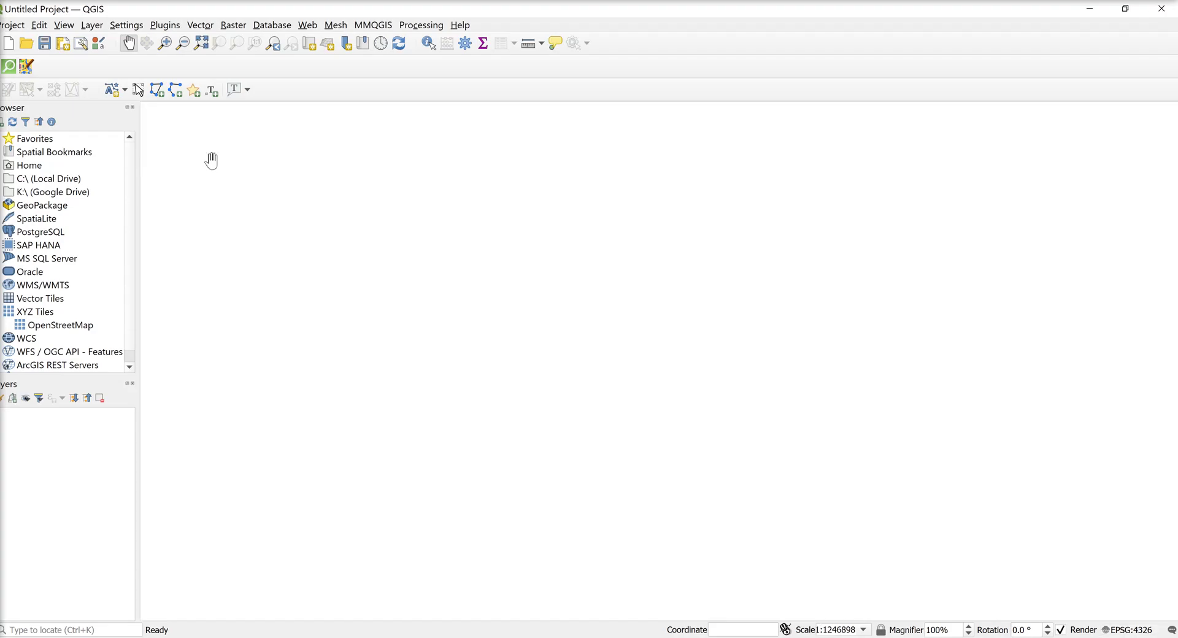
Save the project as Assignment2 New.qgz in the Projects\QGIS folder, replacing the existing file
left_click(13, 25)
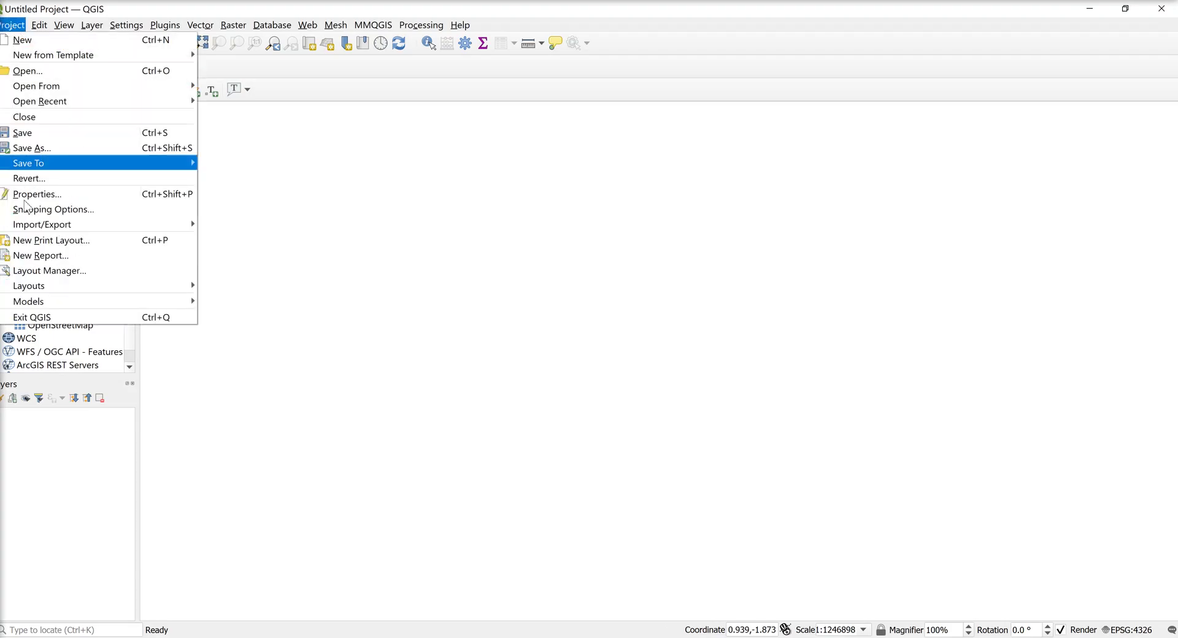
left_click(49, 150)
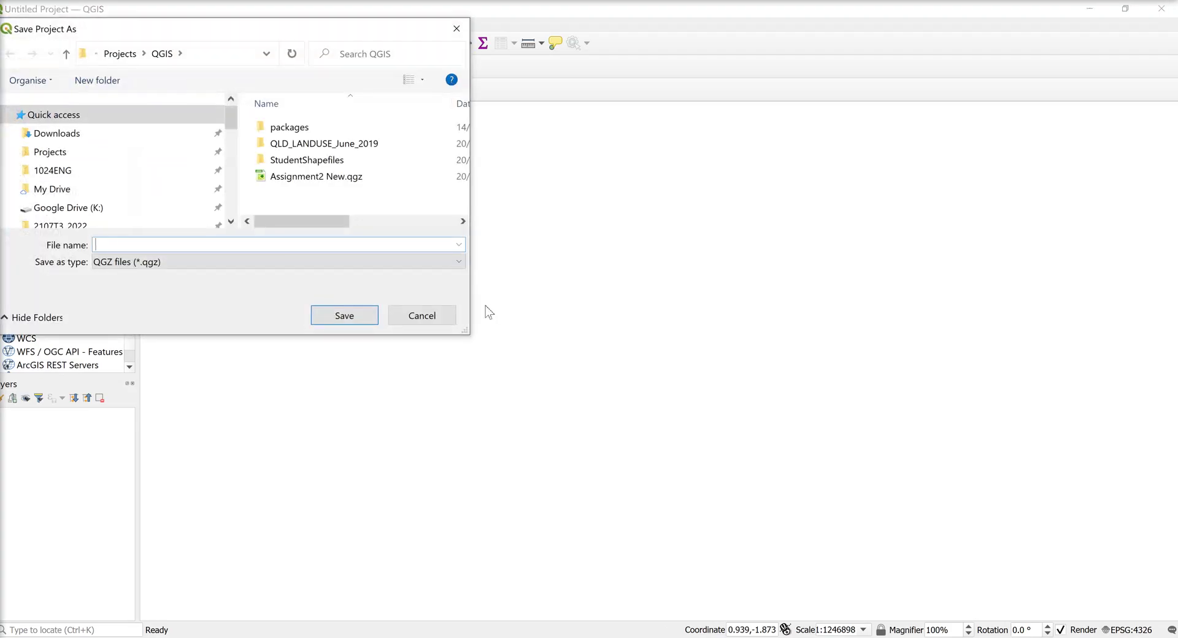
left_click(281, 178)
left_click(342, 315)
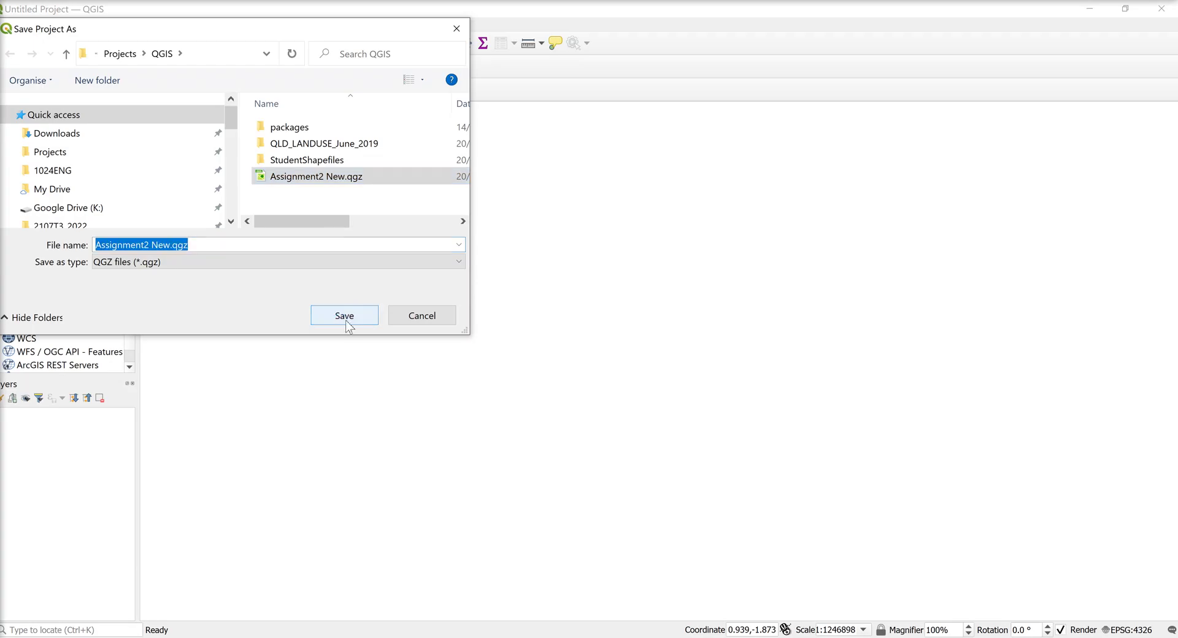
left_click(626, 330)
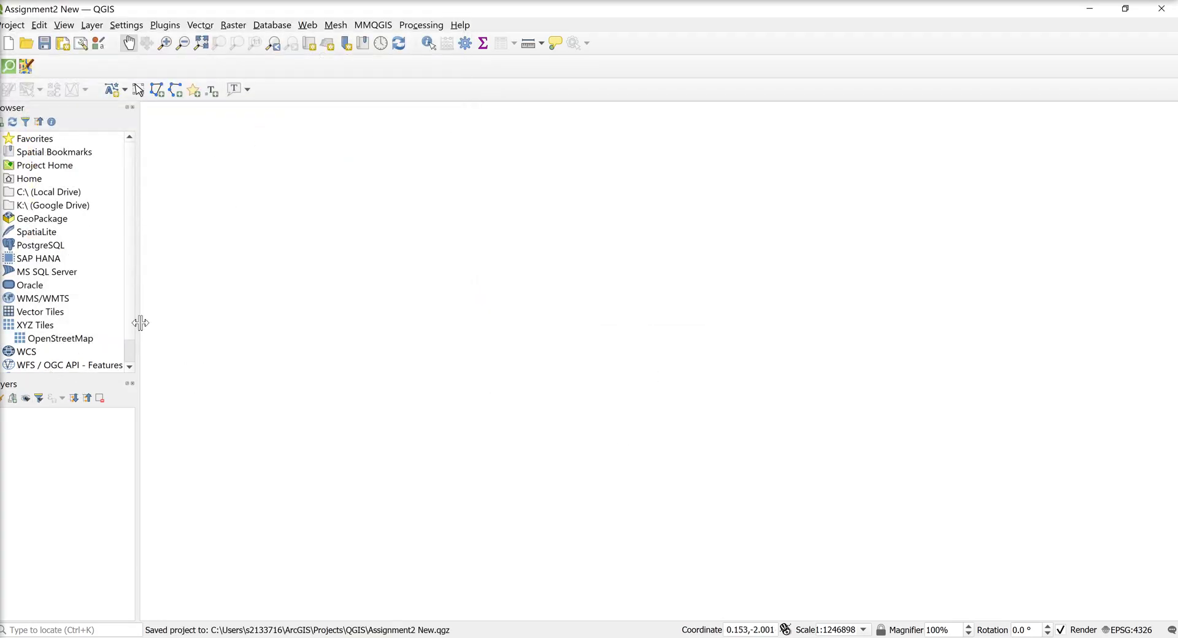
Widen the Browser and Layers area and add the OpenStreetMap XYZ tile layer to the map
left_click_drag(141, 319, 207, 326)
left_click_drag(140, 313, 245, 325)
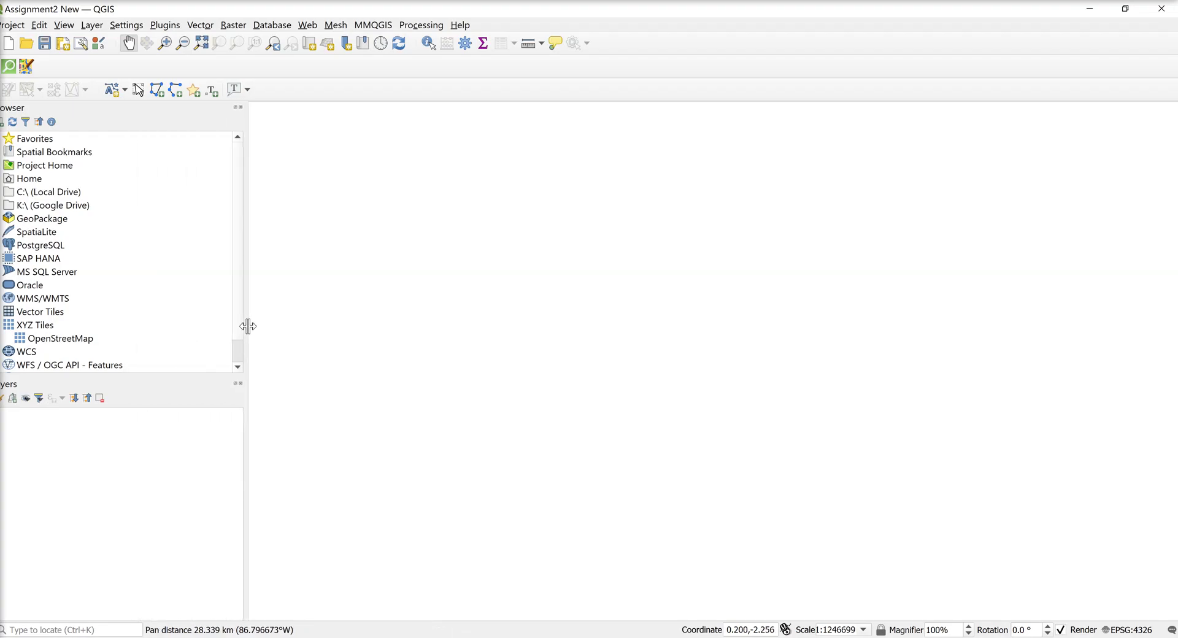
left_click(40, 341)
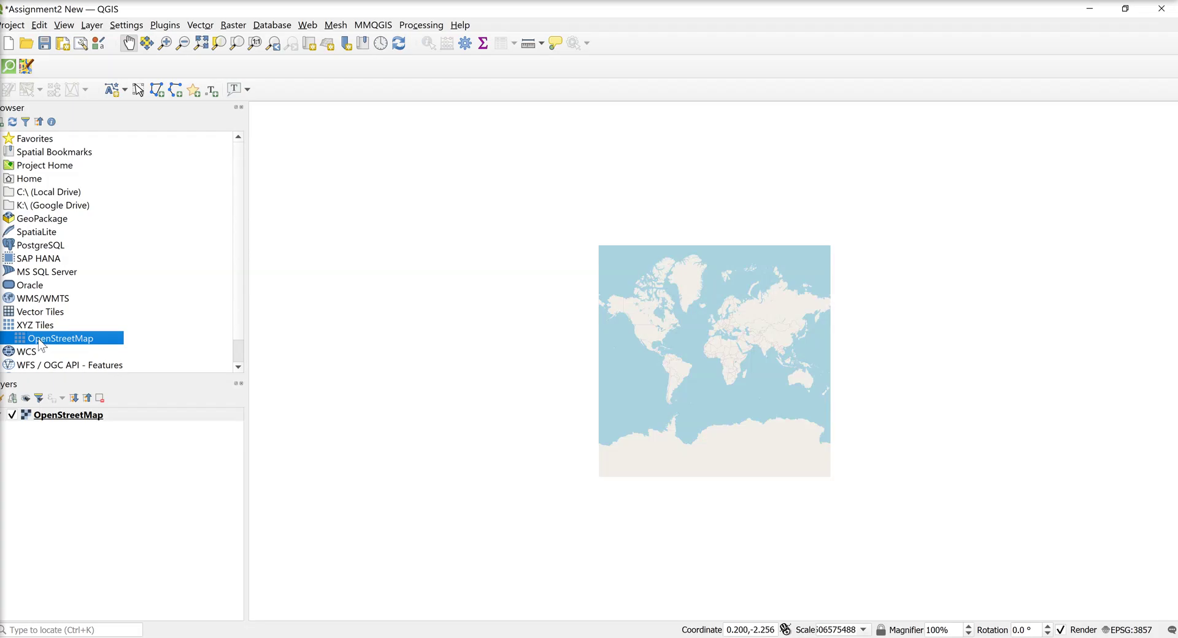
Frame the map on the Brisbane and Gold Coast region of Australia and save the project
scroll(823, 371, "up", 2)
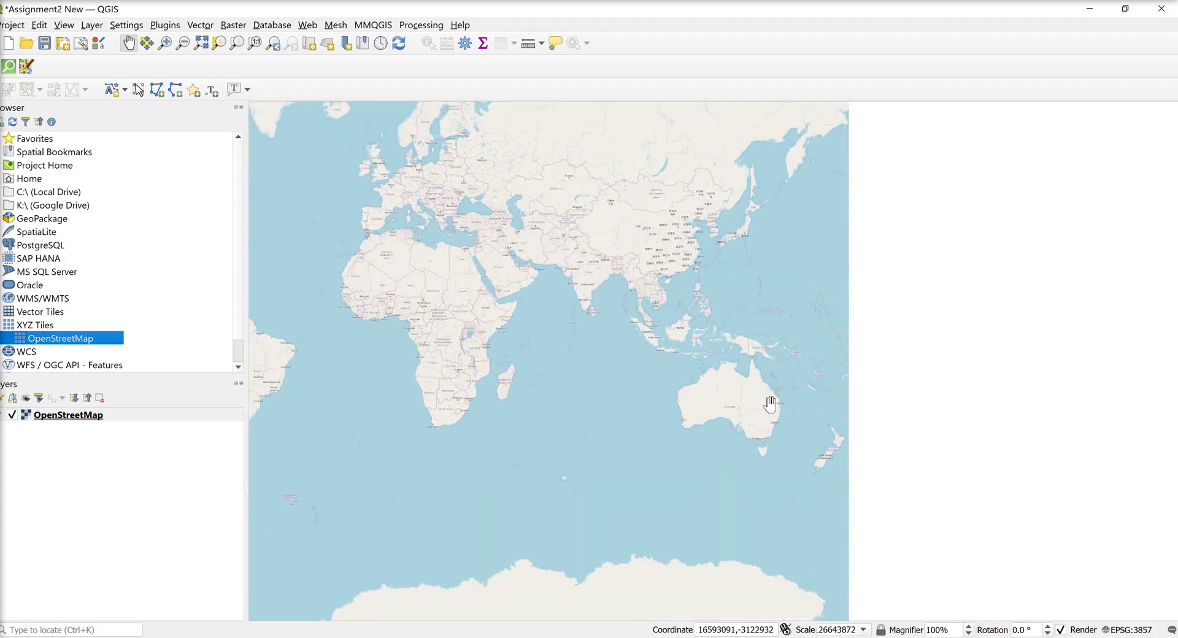
scroll(770, 404, "up", 3)
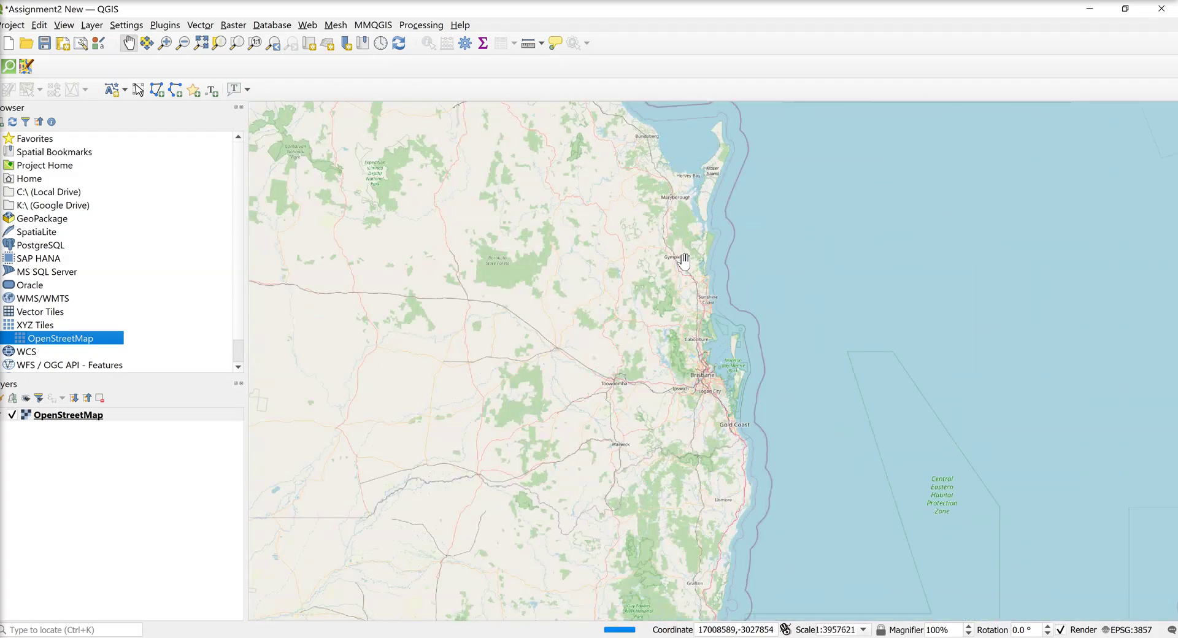
scroll(707, 362, "up", 1)
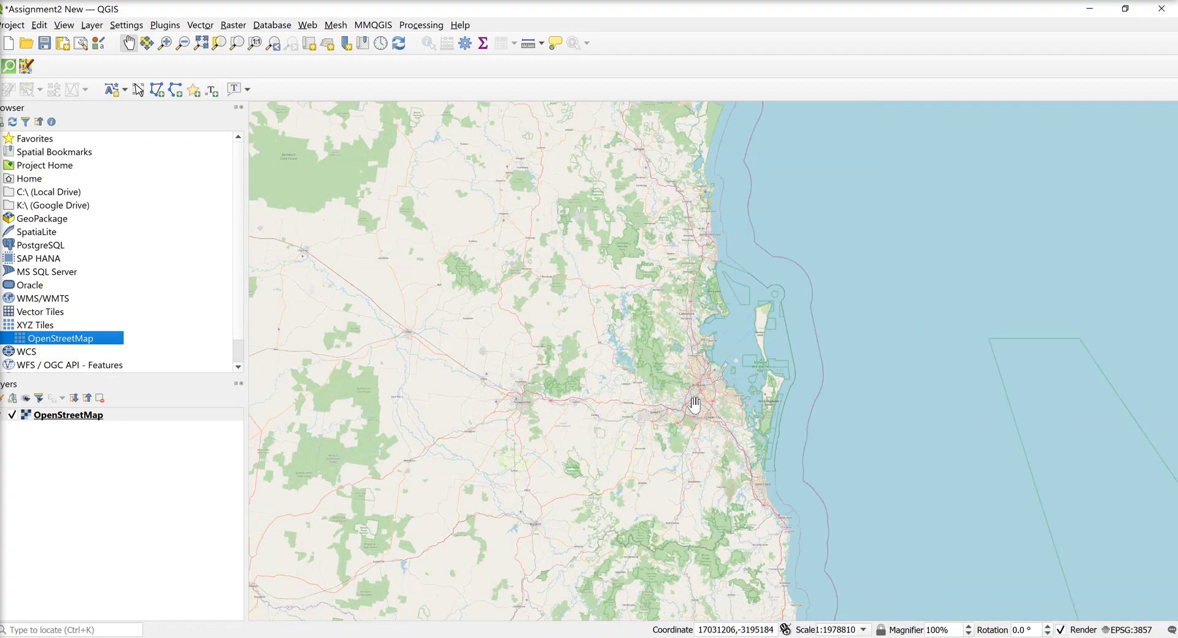
left_click_drag(635, 406, 726, 397)
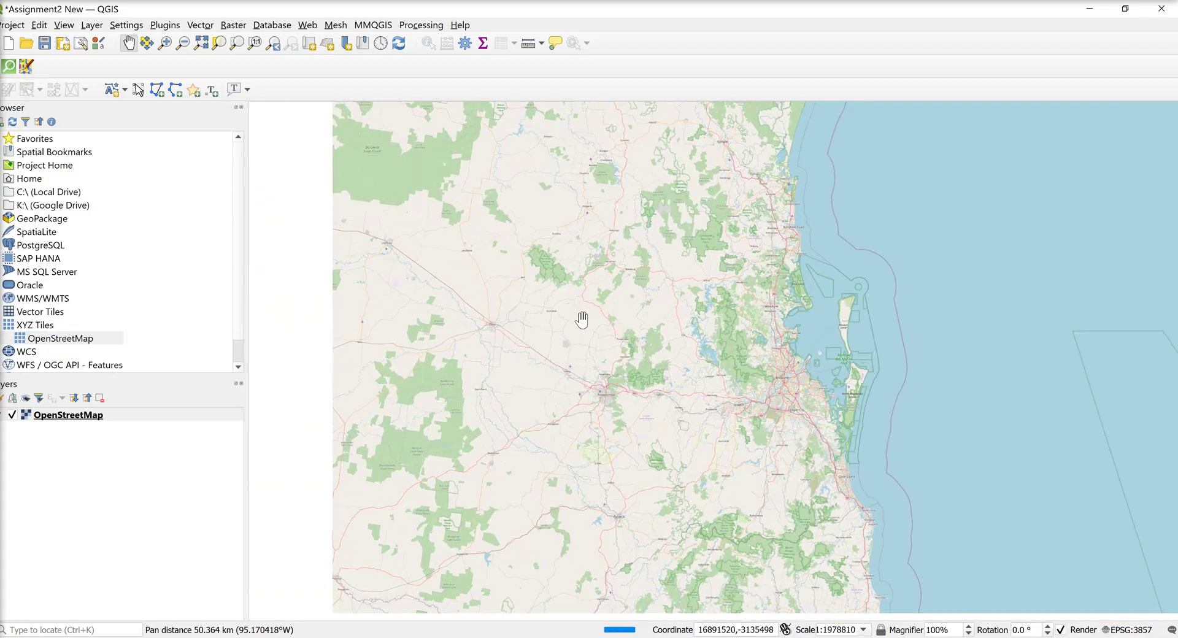
left_click(45, 43)
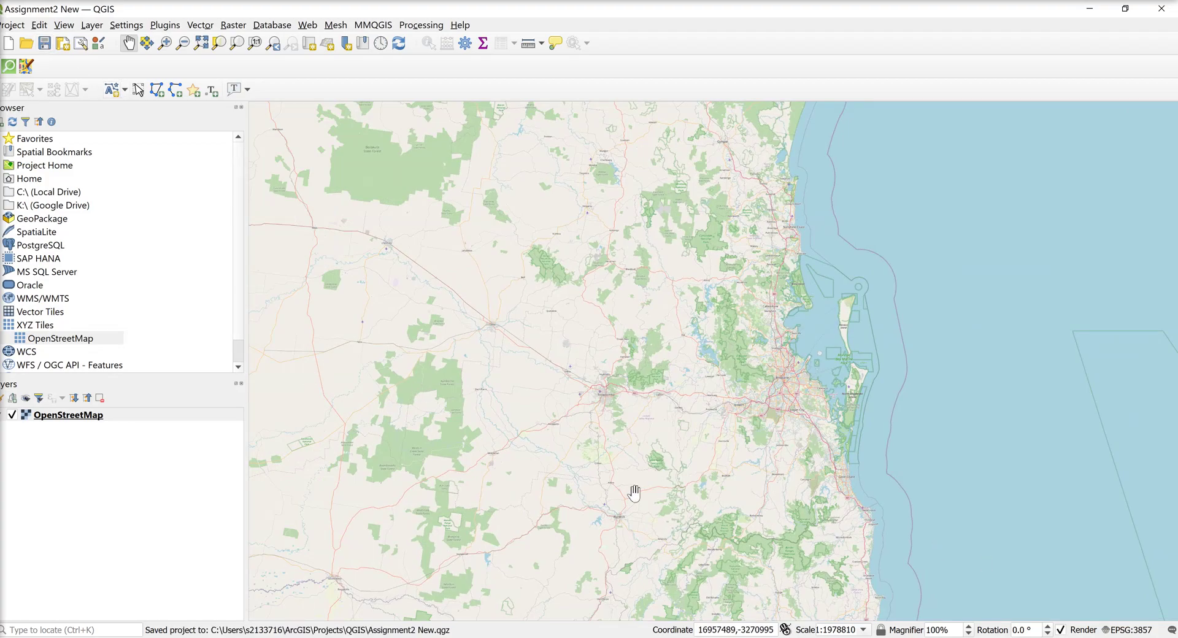
Search all available plugins for "quickmap" and install the MapTiler plugin
left_click(169, 26)
left_click(184, 38)
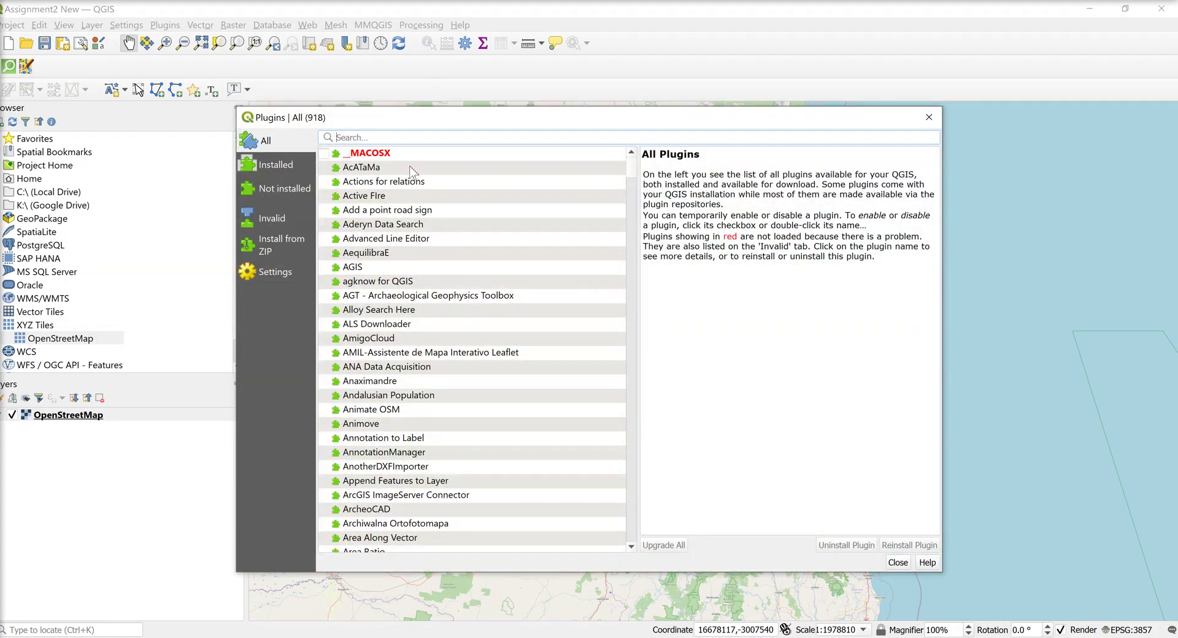
type("qu")
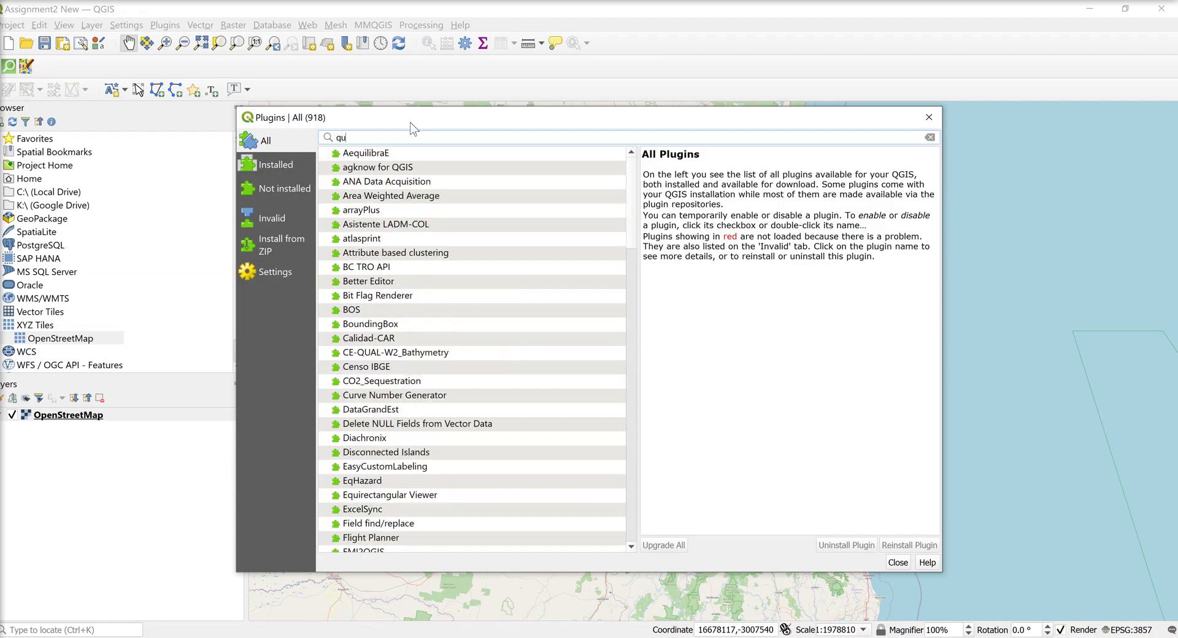
type("ck")
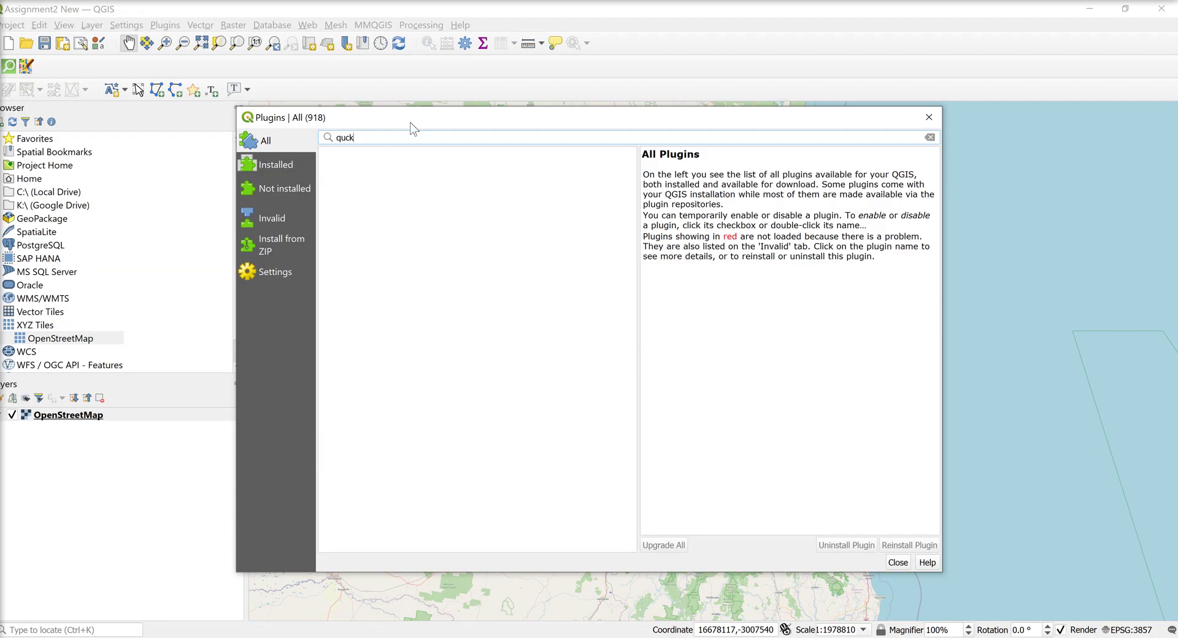
key("BackSpace")
key("BackSpace")
type("ic")
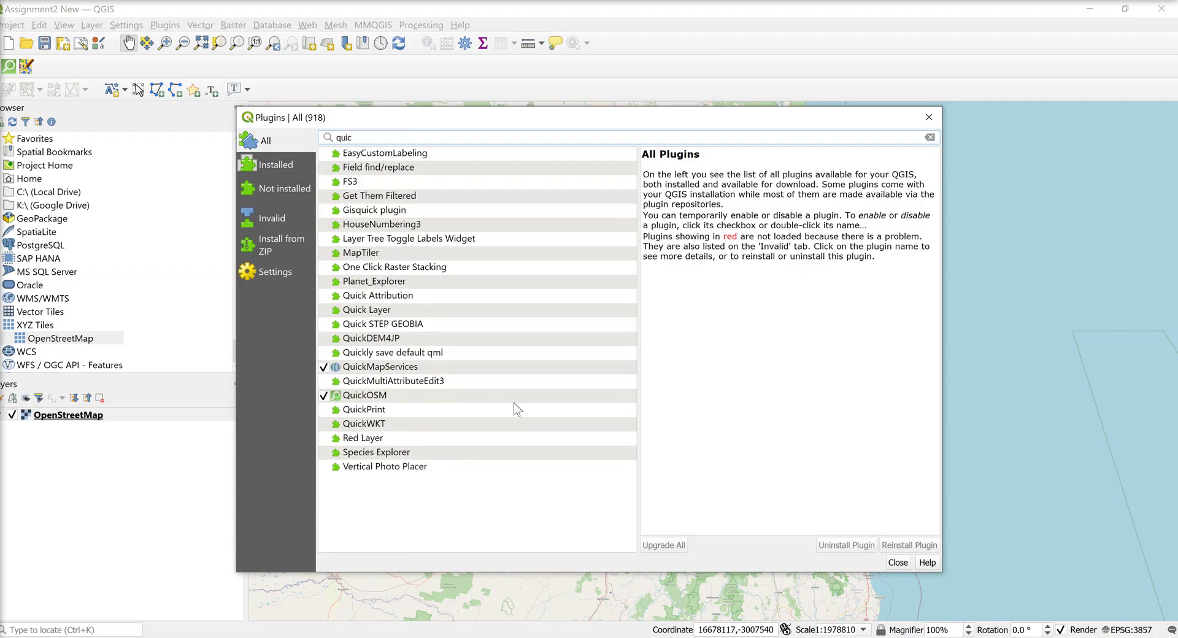
type("kmap")
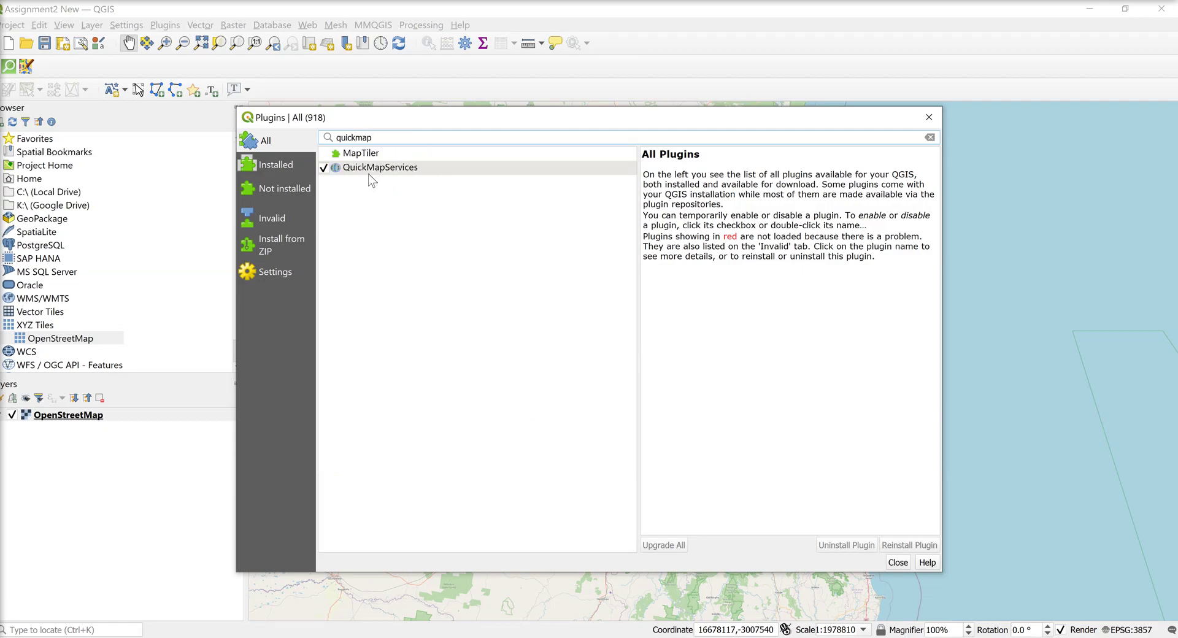
left_click(368, 153)
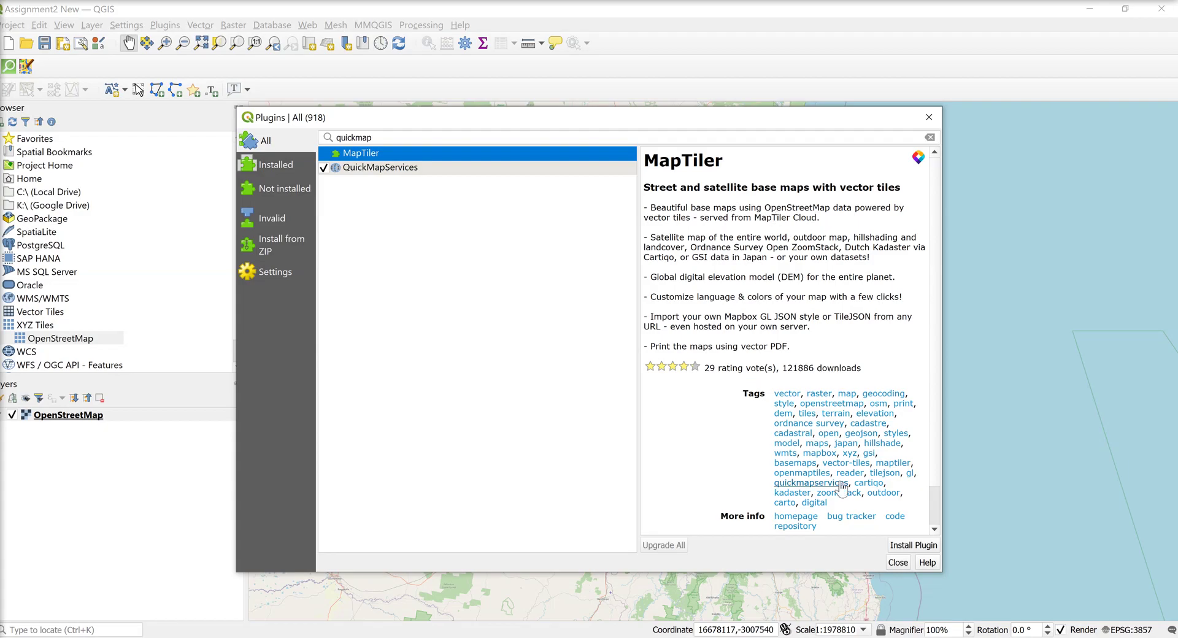
left_click(914, 546)
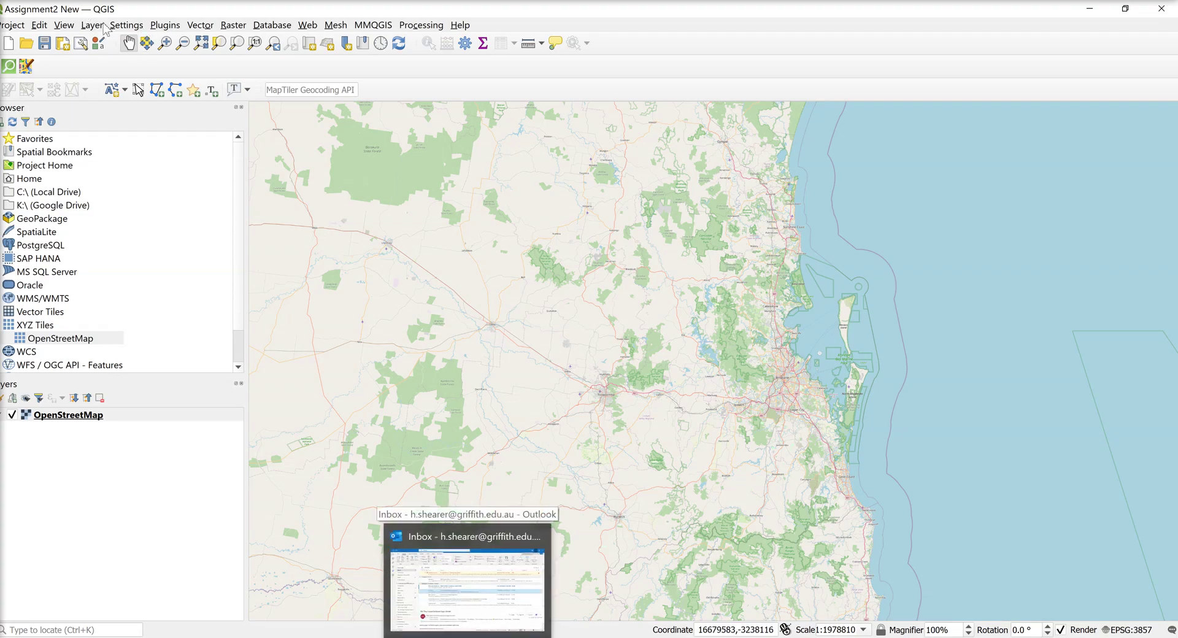
Show the Search QMS panel, add the Google Satellite Hybrid basemap to the project, and close the panel
left_click(69, 25)
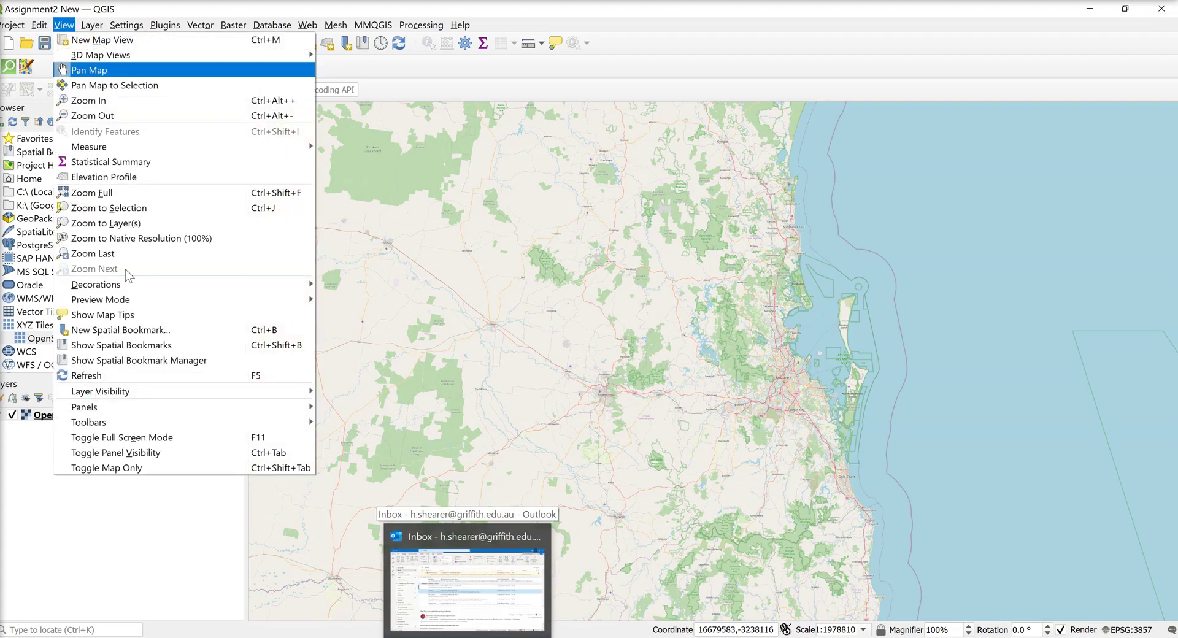
mouse_move(103, 412)
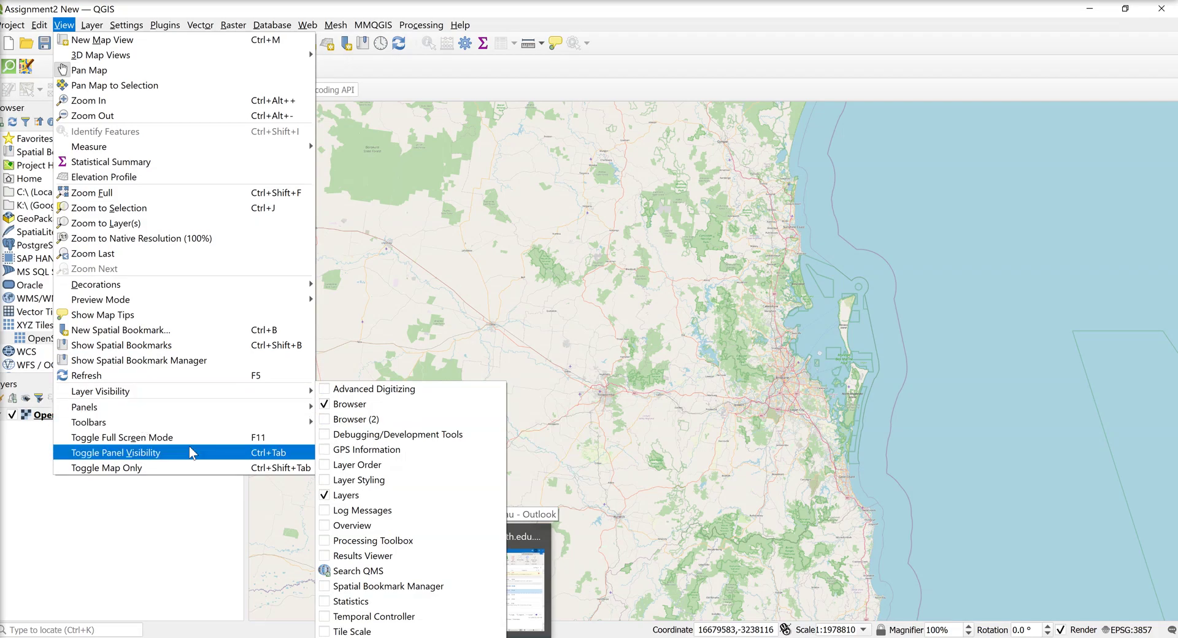
left_click(358, 571)
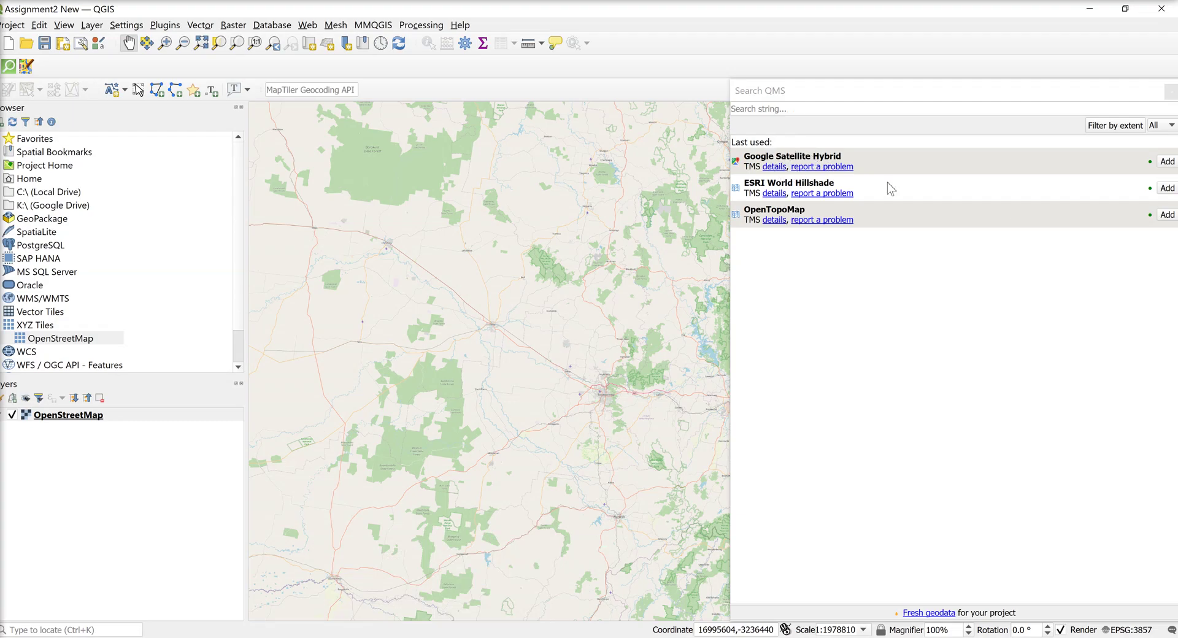
left_click(1167, 161)
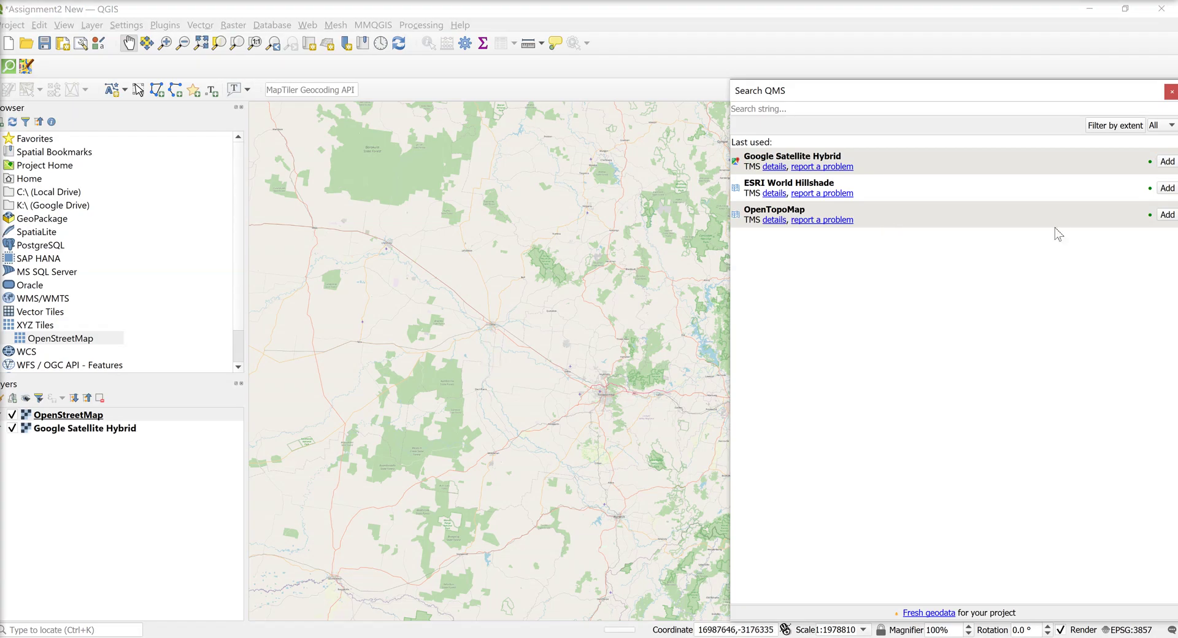
left_click(1171, 91)
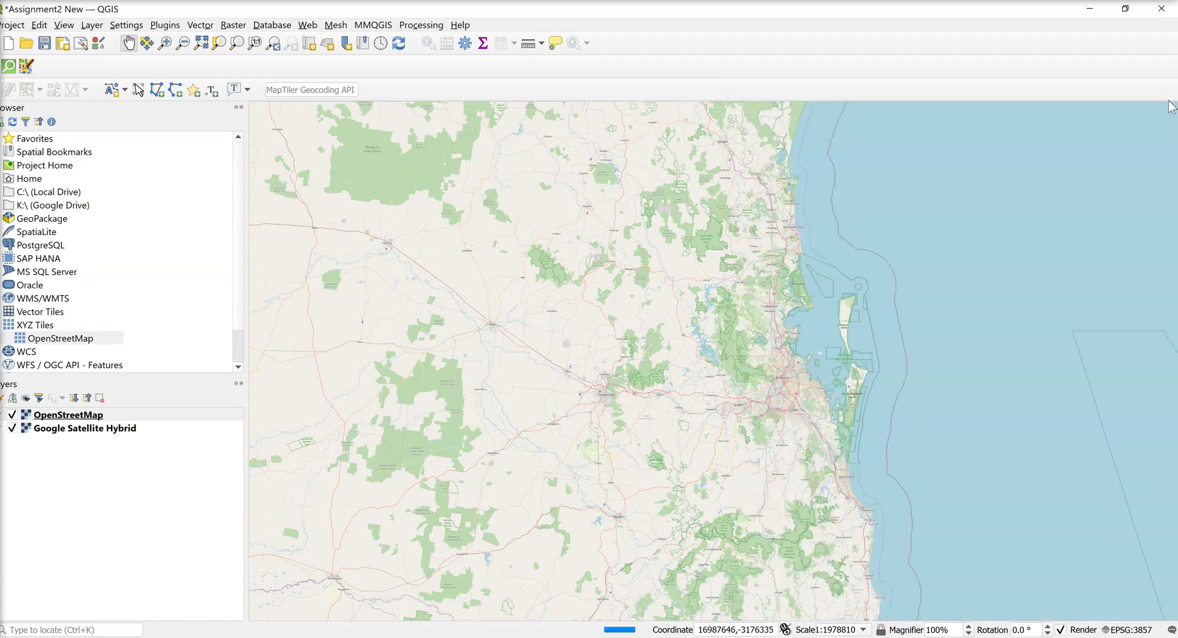
Hide the OpenStreetMap layer, frame the satellite map on the Gold Coast region, and save the project
left_click(12, 415)
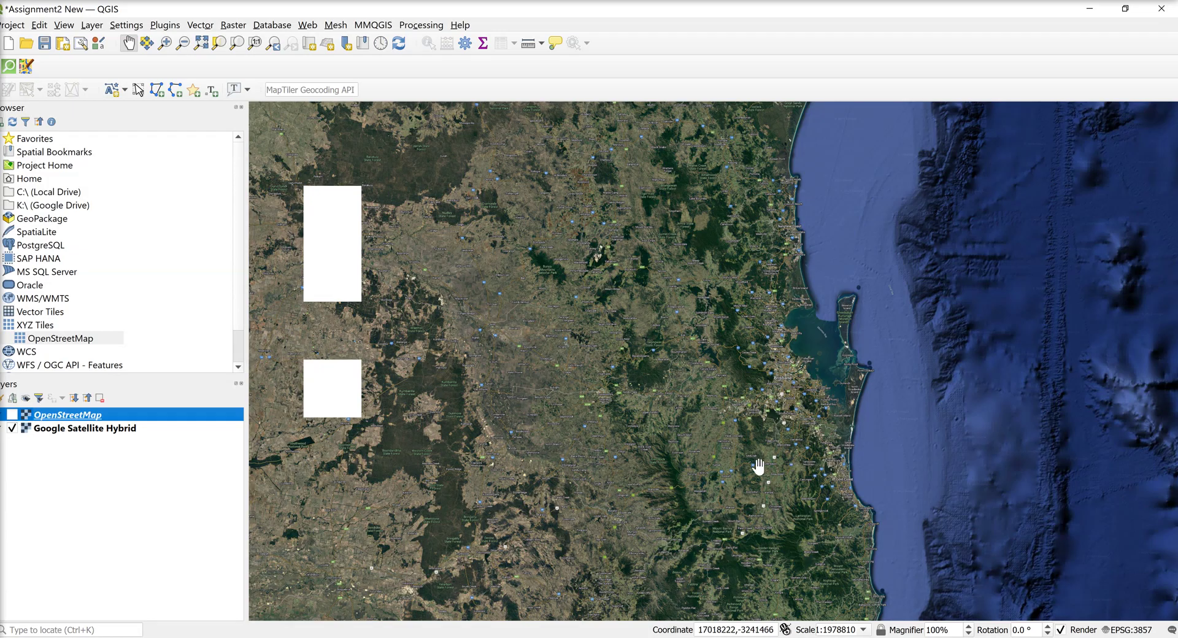
scroll(763, 469, "up", 1)
left_click_drag(716, 451, 683, 430)
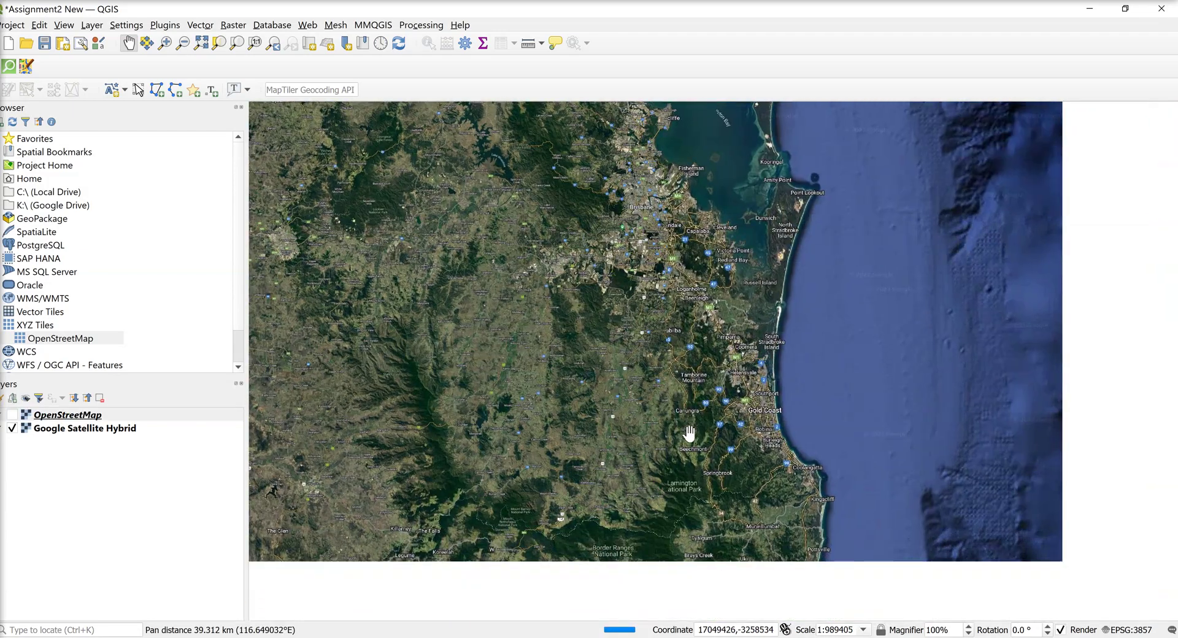
scroll(683, 429, "up", 1)
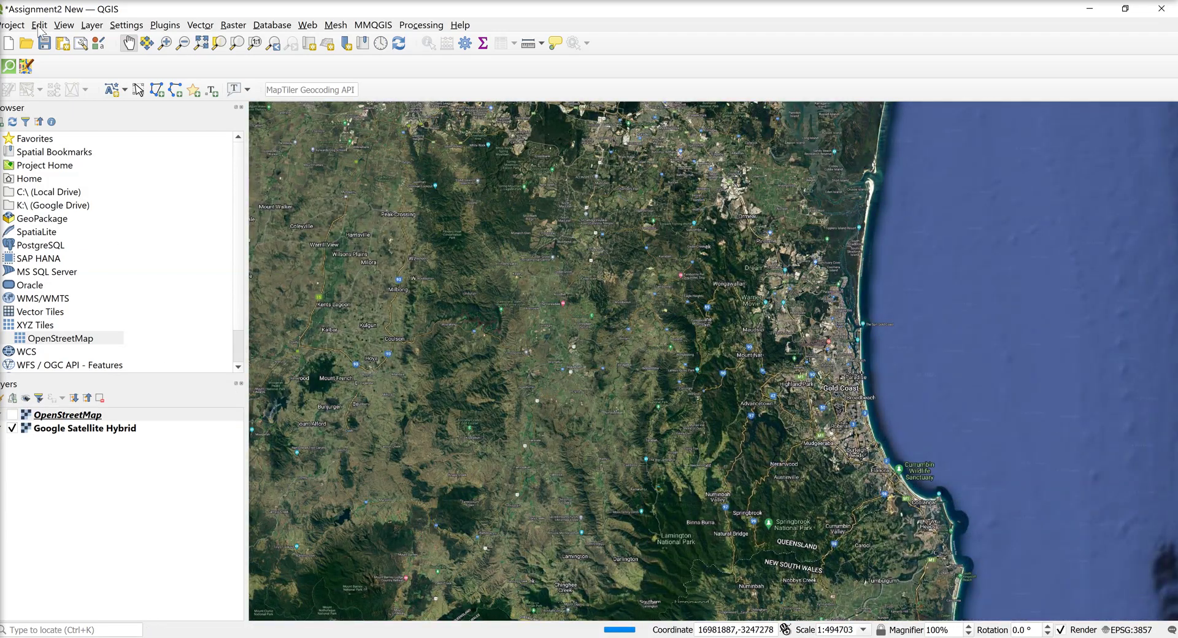
key("ctrl+s")
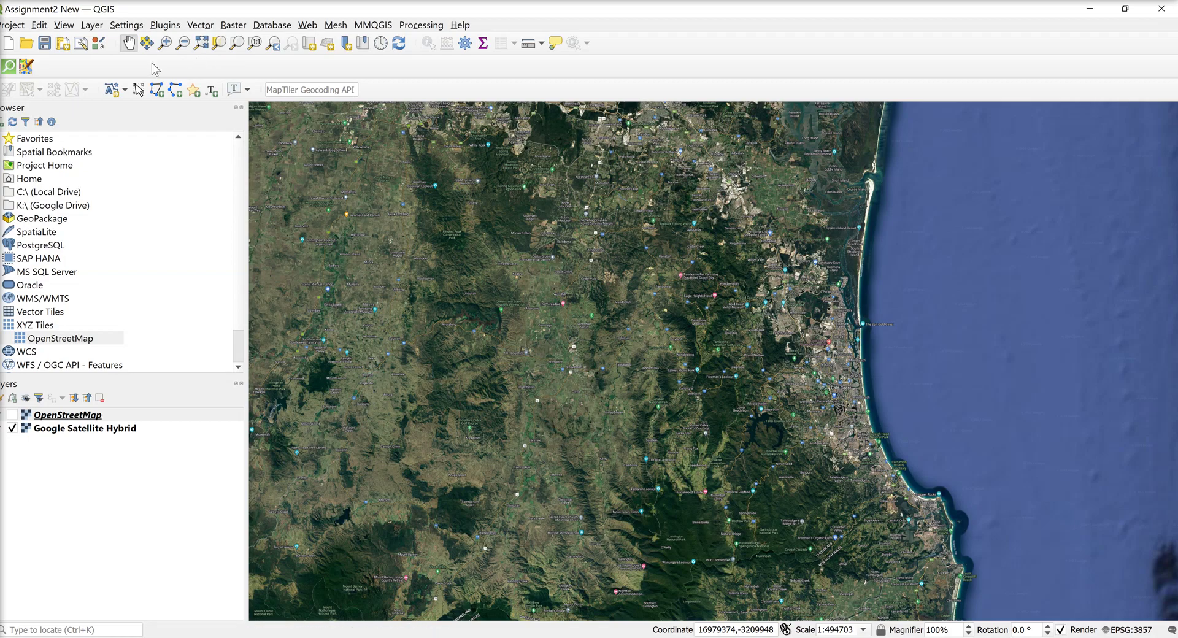
left_click(67, 27)
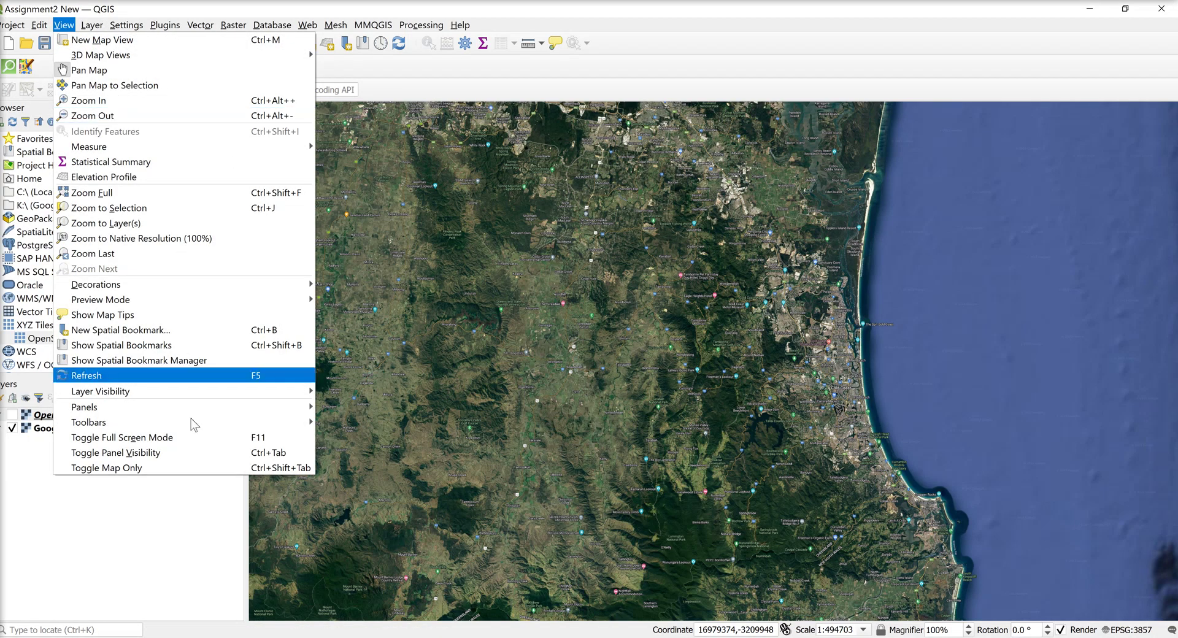
mouse_move(180, 427)
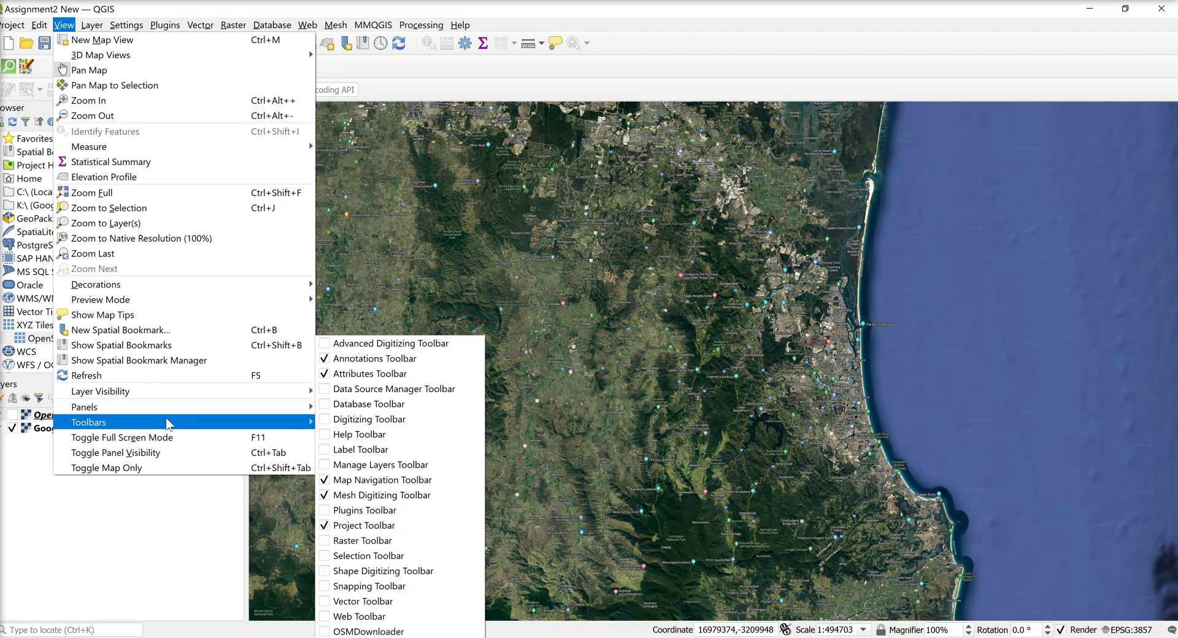
mouse_move(151, 408)
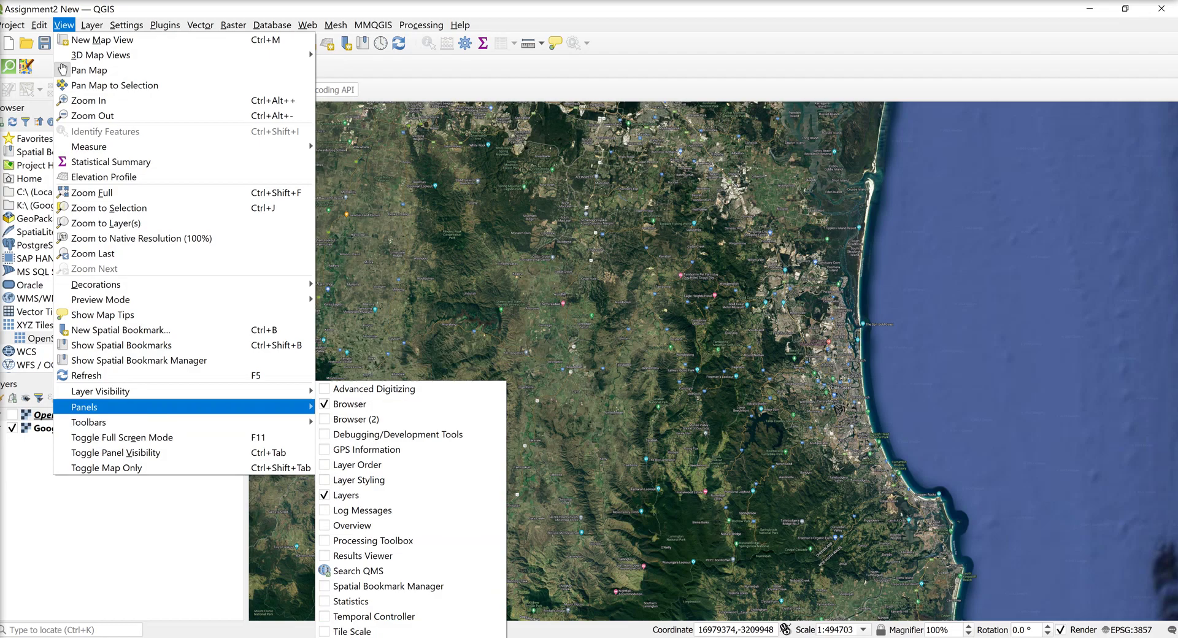
left_click(35, 484)
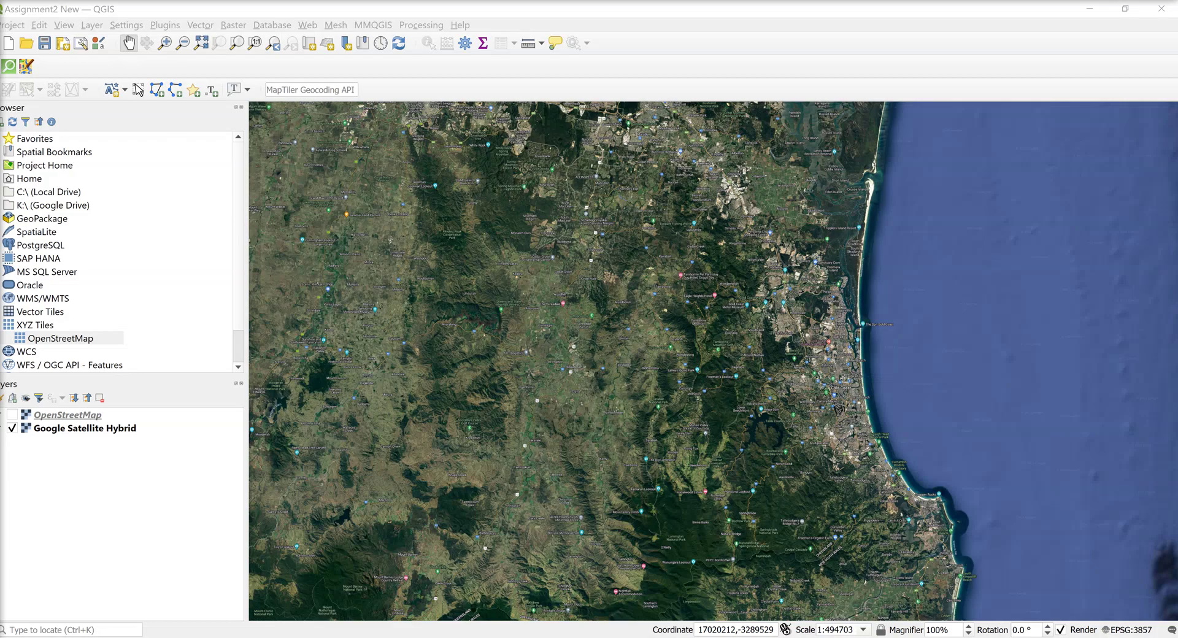
Switch to the MapTiler article on vector basemaps in Chrome and review its plugin features and installation instructions
mouse_move(455, 594)
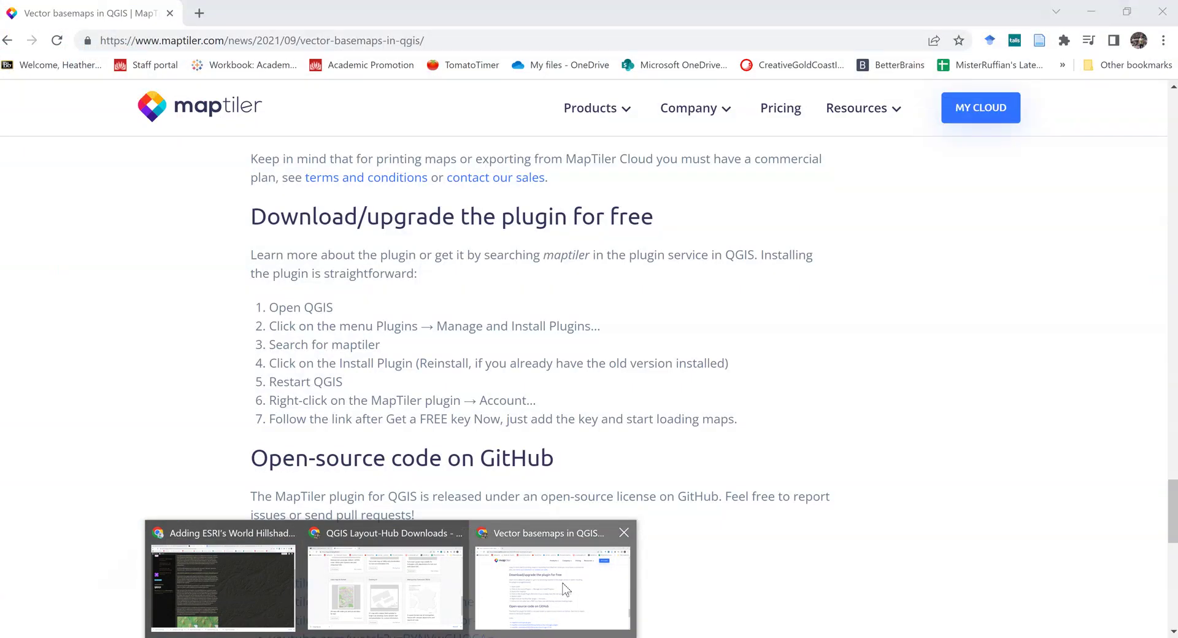
left_click(568, 575)
scroll(447, 178, "up", 20)
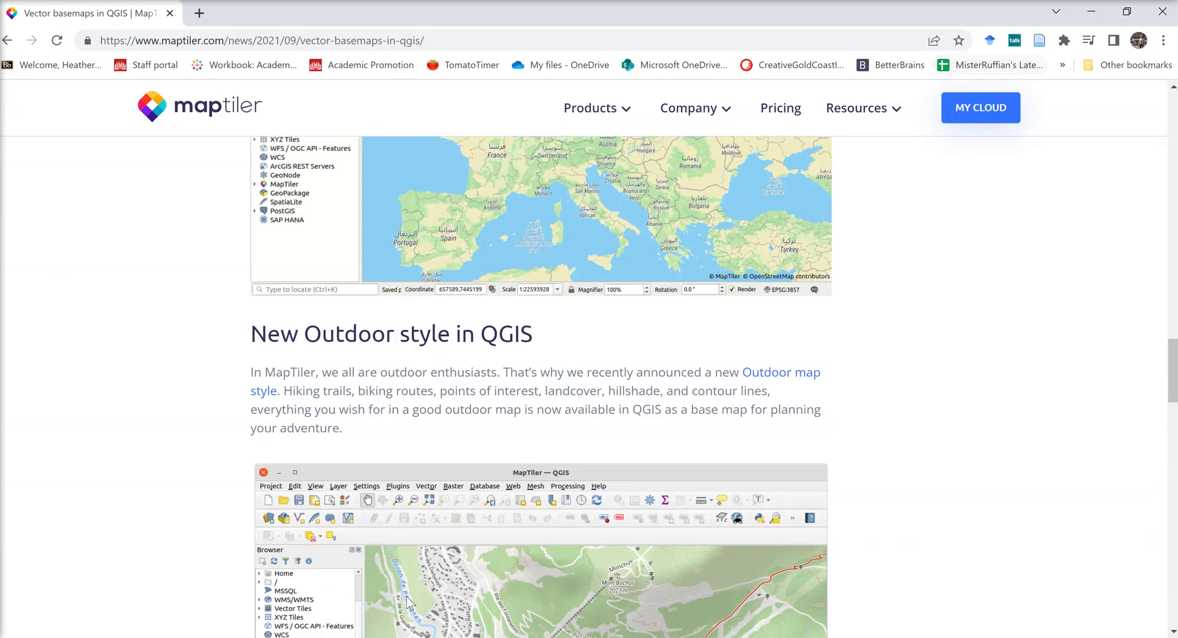
scroll(455, 375, "down", 20)
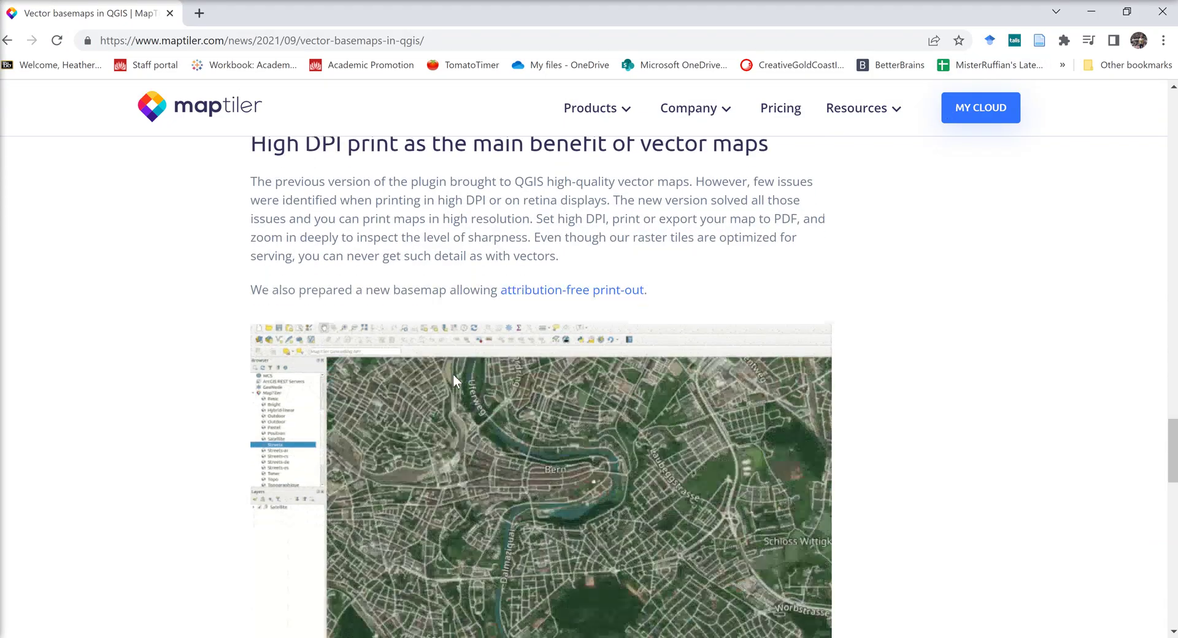
scroll(455, 375, "down", 5)
scroll(455, 375, "up", 6)
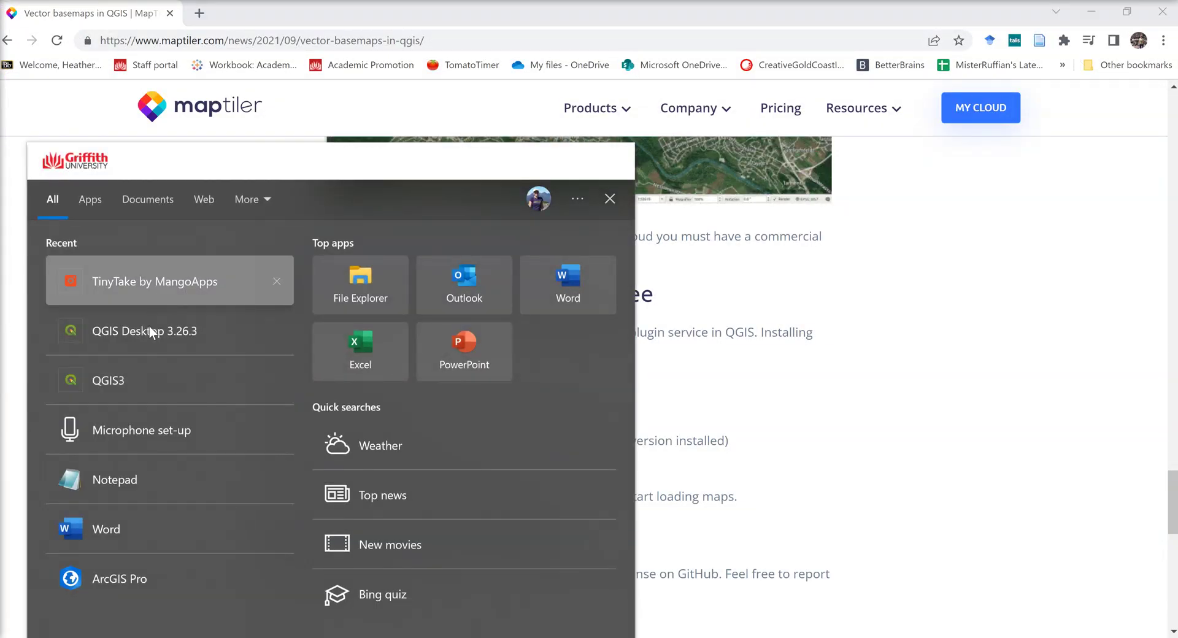
Start QGIS Desktop 3.26.3 again and reopen the recent project Assignment2 New.qgz
left_click(146, 331)
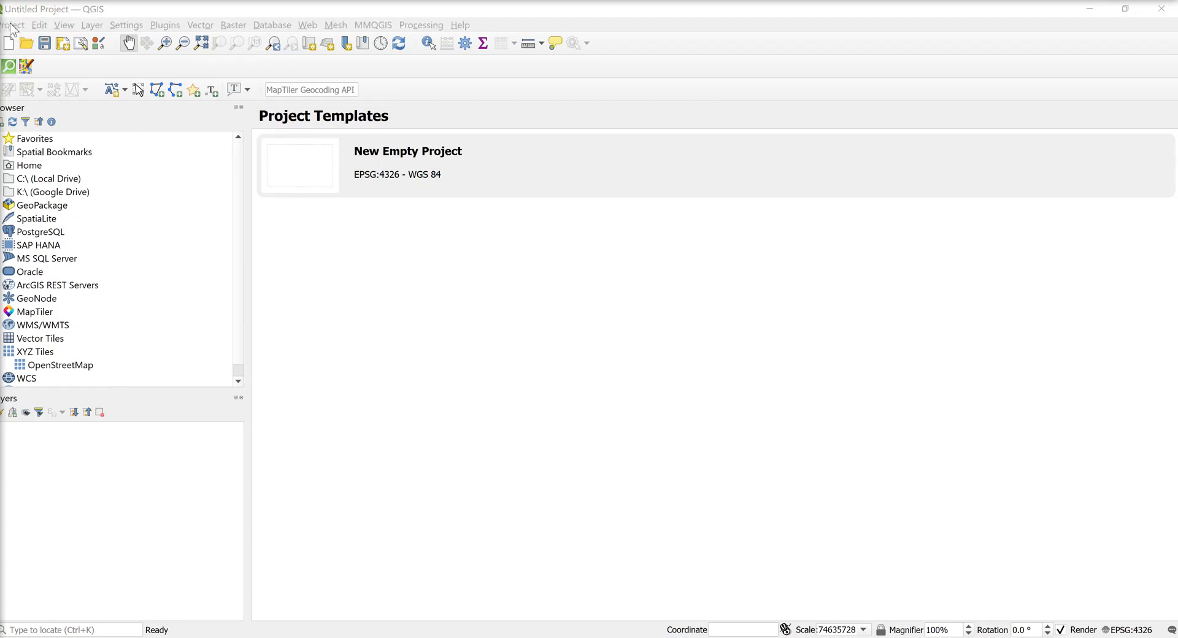
left_click(15, 25)
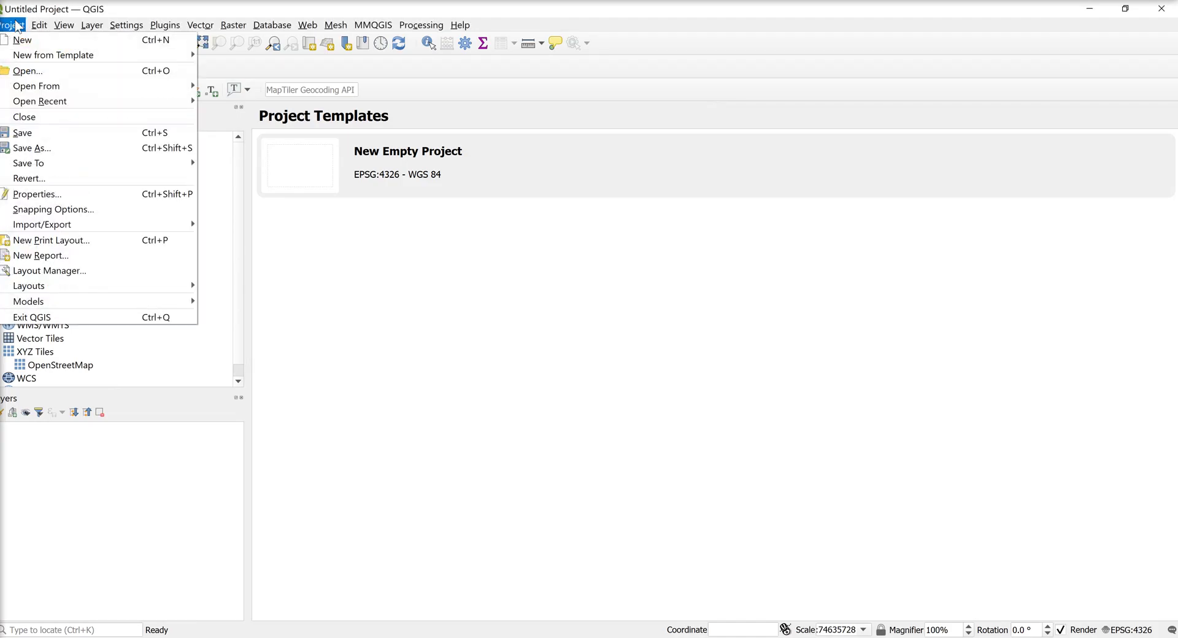
mouse_move(76, 100)
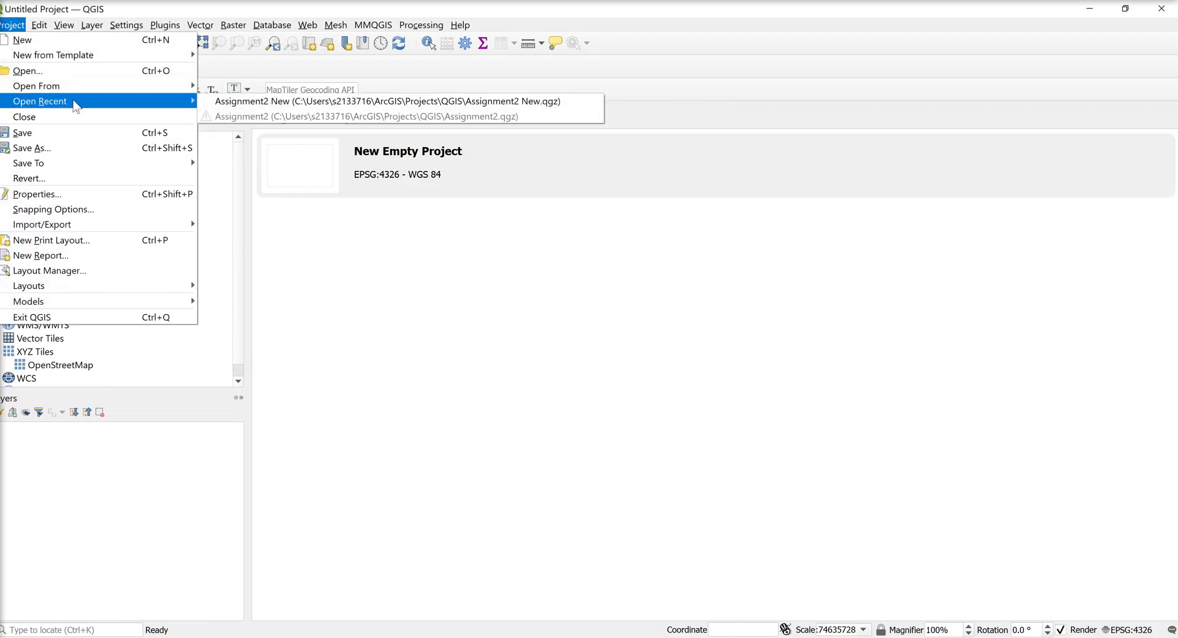
left_click(329, 100)
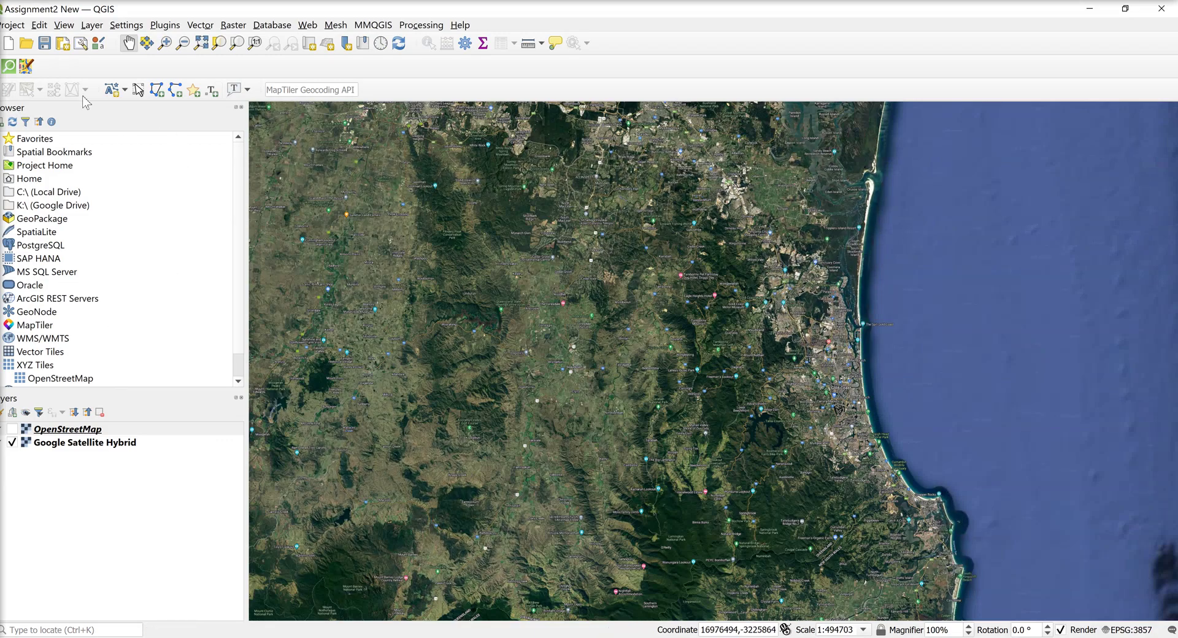
left_click(67, 27)
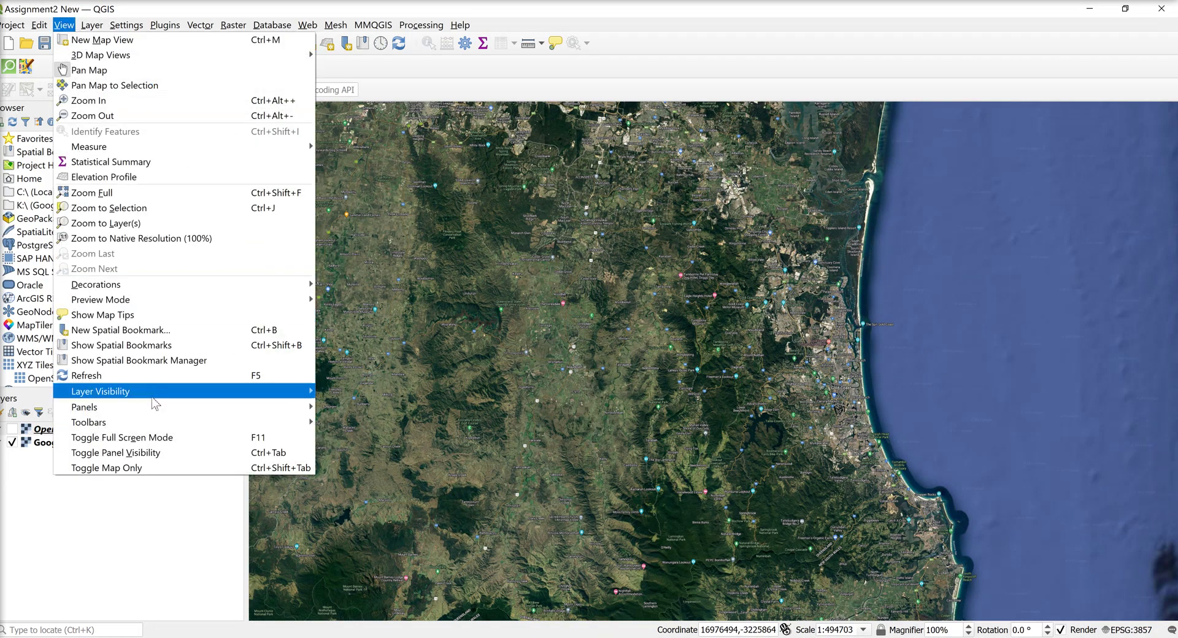
mouse_move(158, 408)
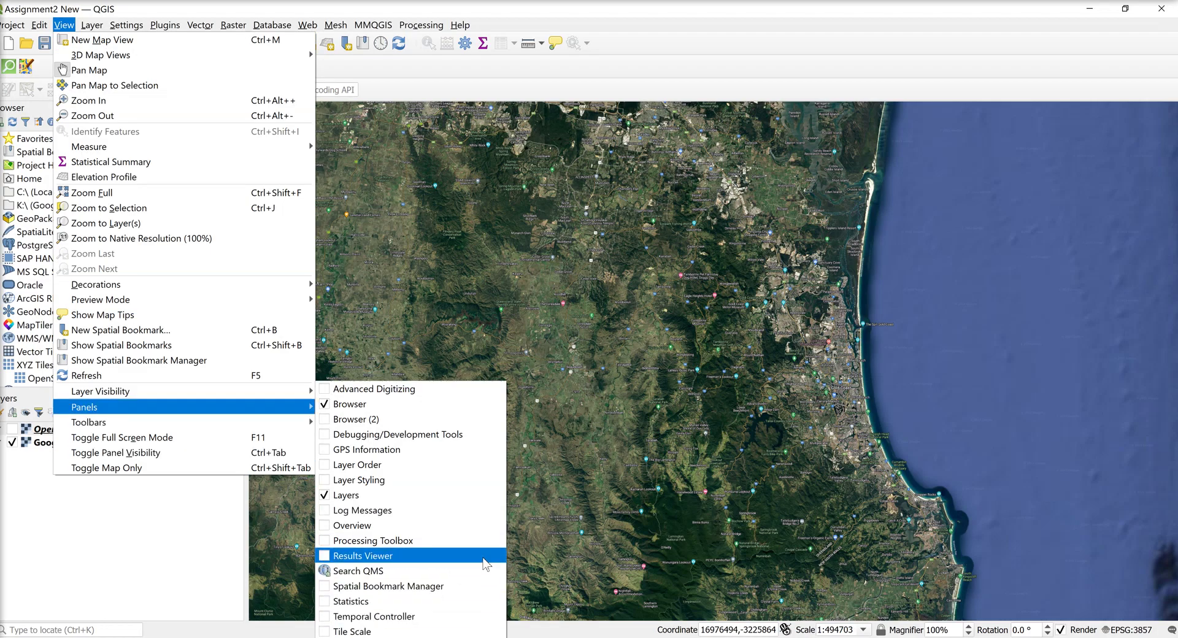
mouse_move(165, 284)
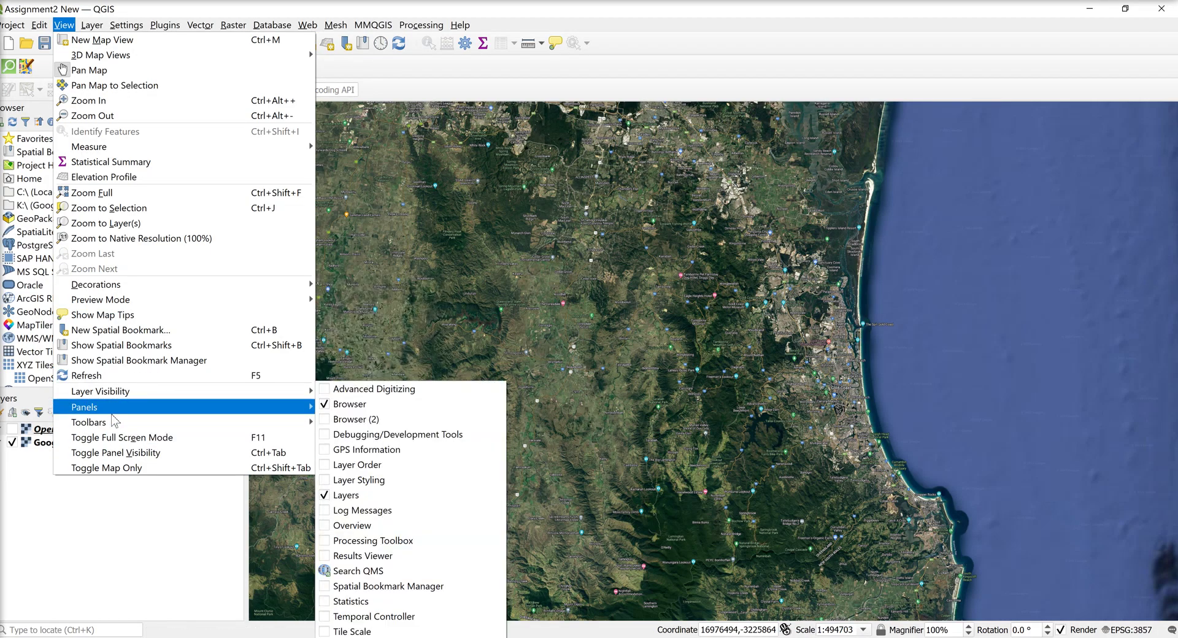
mouse_move(110, 422)
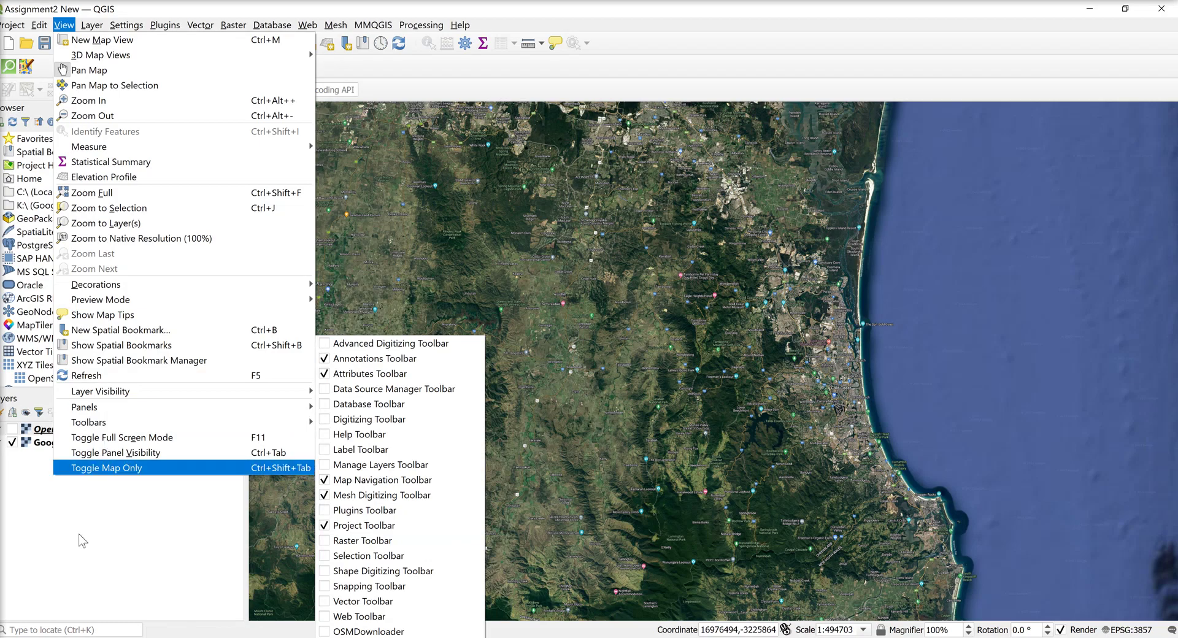
key("Escape")
key("Escape")
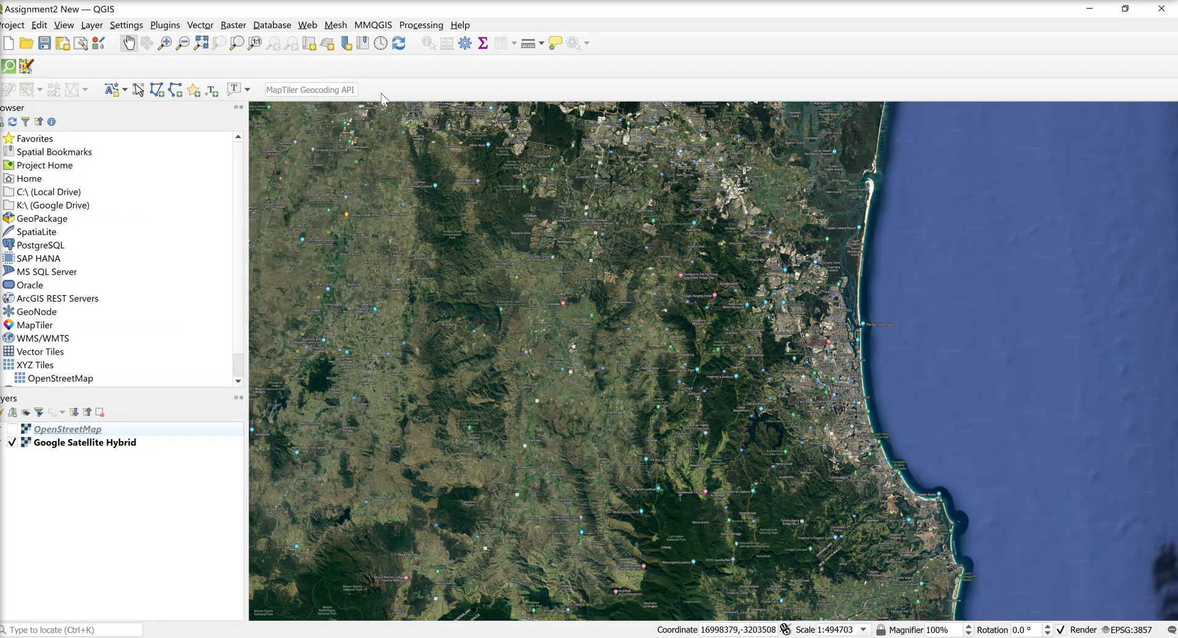
Switch to Chrome and view the Queensland basemap monochrome web service page on the Open Data Portal
left_click(64, 25)
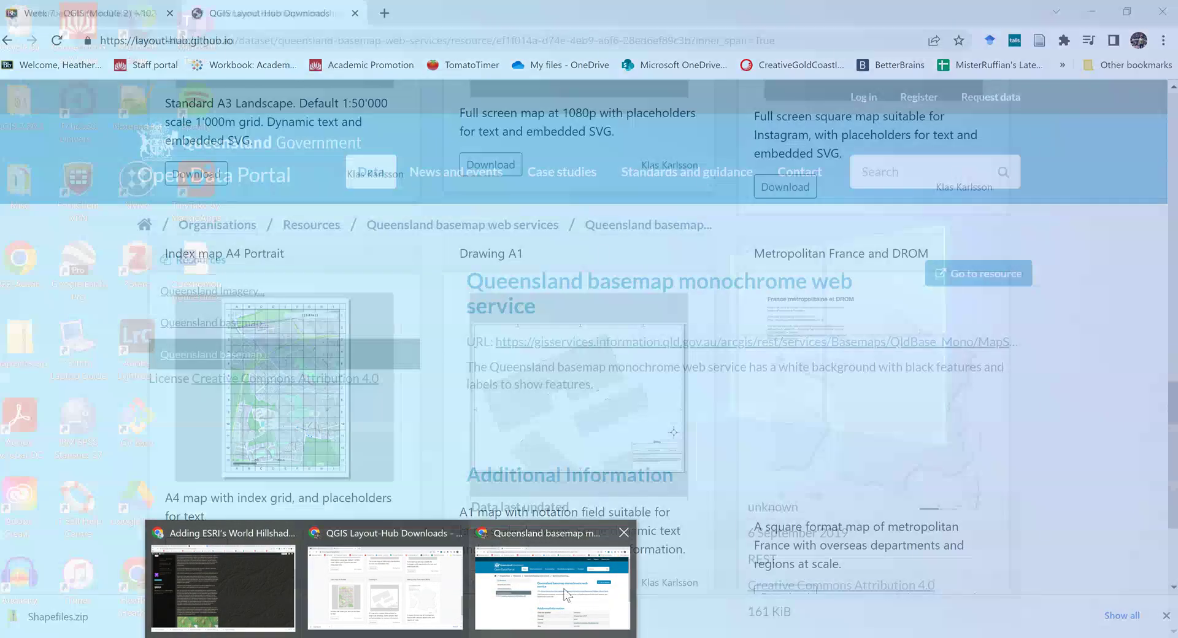
left_click(565, 595)
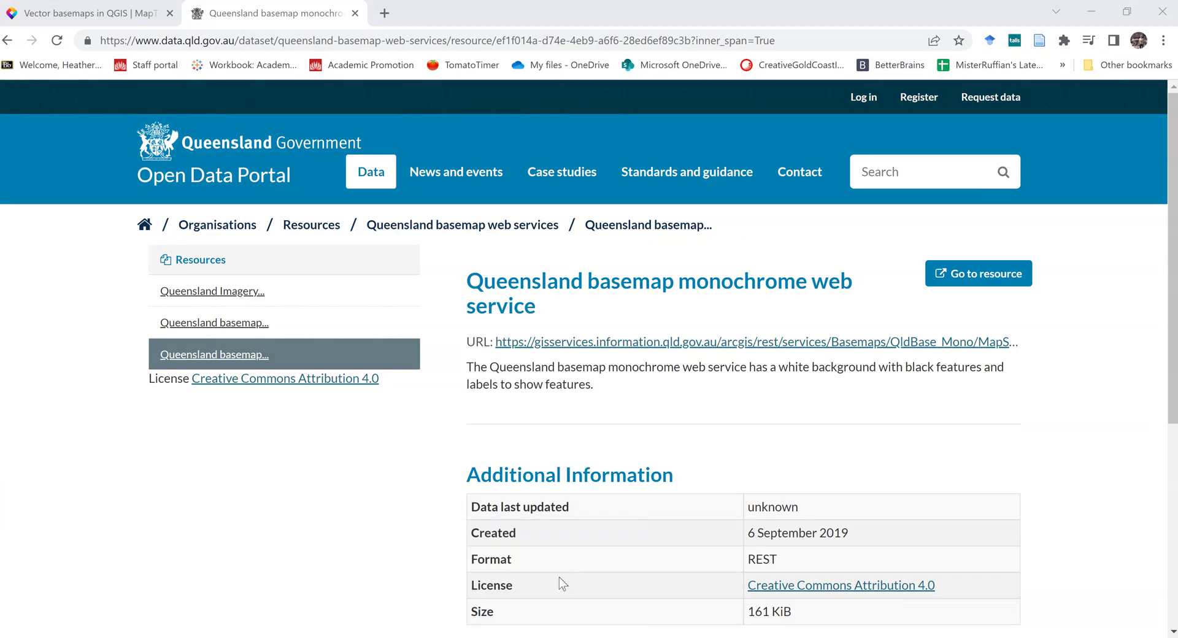
Review the plugin features and the MapTiler plugin installation instructions in the MapTiler vector basemaps article
left_click(110, 15)
scroll(613, 459, "down", 15)
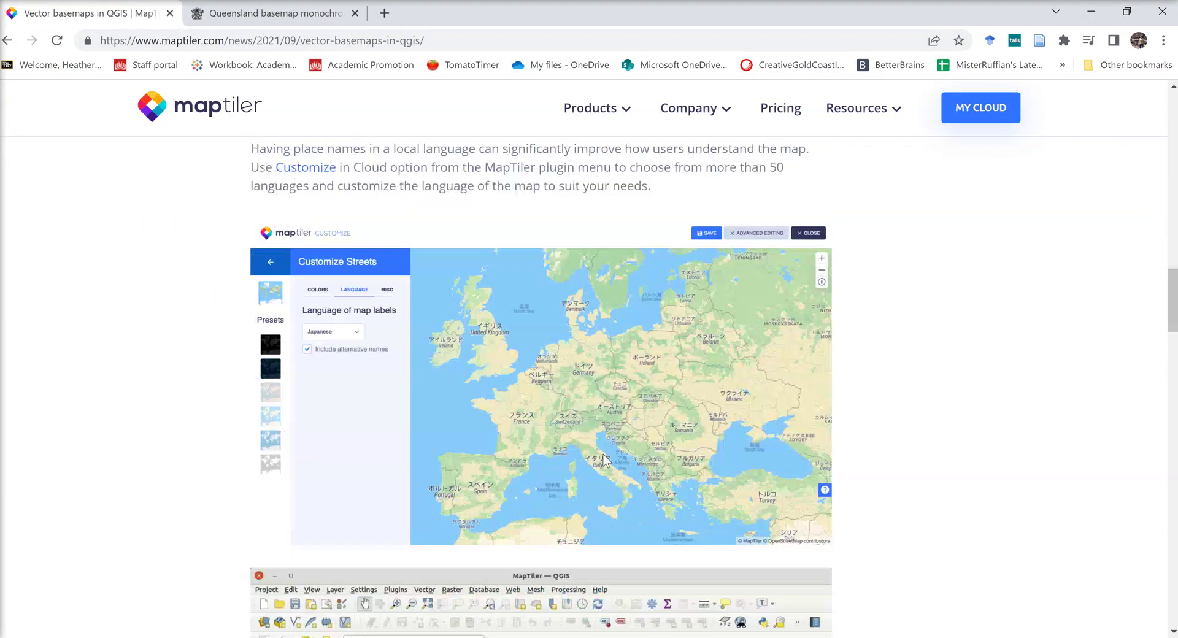
scroll(604, 460, "down", 20)
scroll(592, 464, "down", 5)
scroll(592, 466, "up", 4)
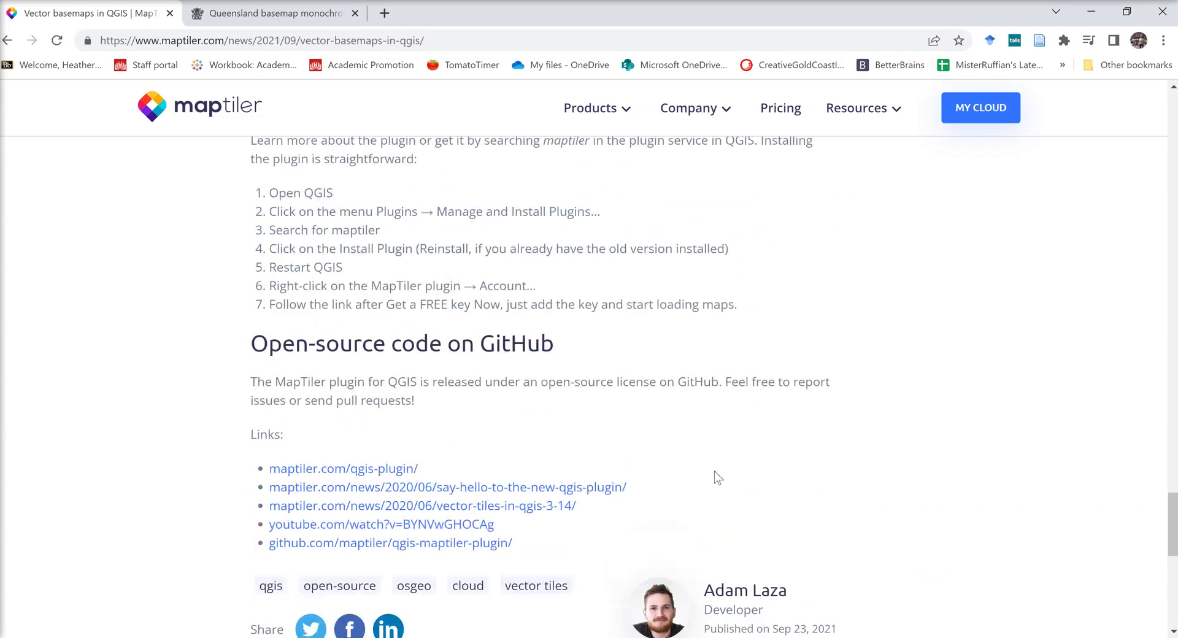
scroll(515, 363, "up", 1)
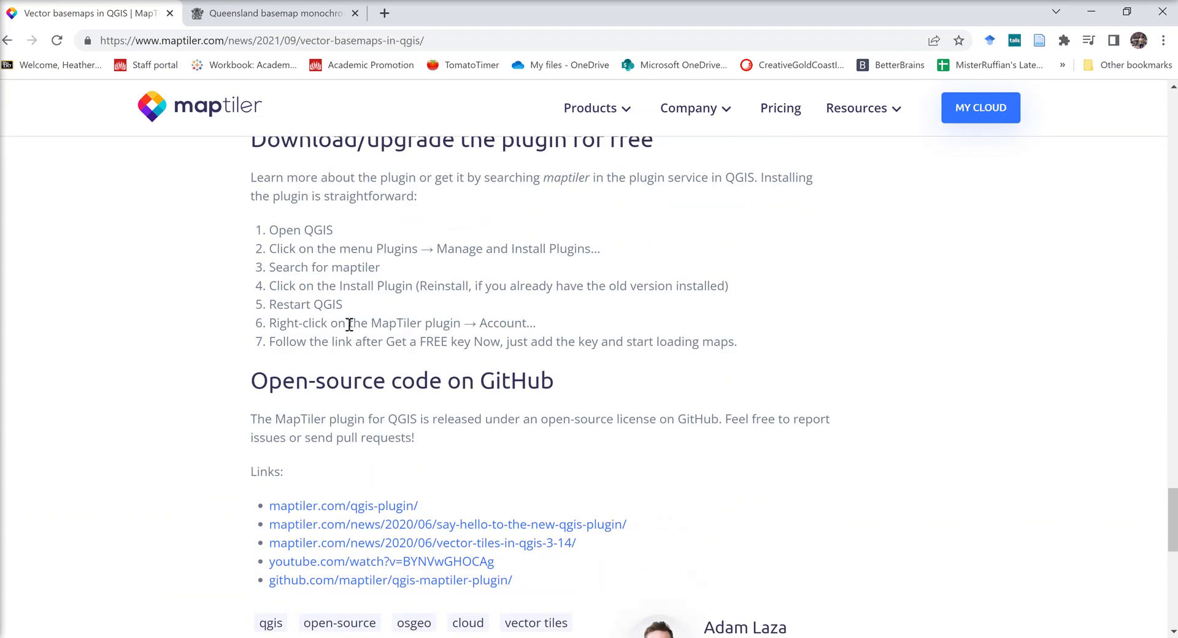
Switch to QGIS and look for the MapTiler plugin's account options on the MapTiler Geocoding API box
key("alt+Tab")
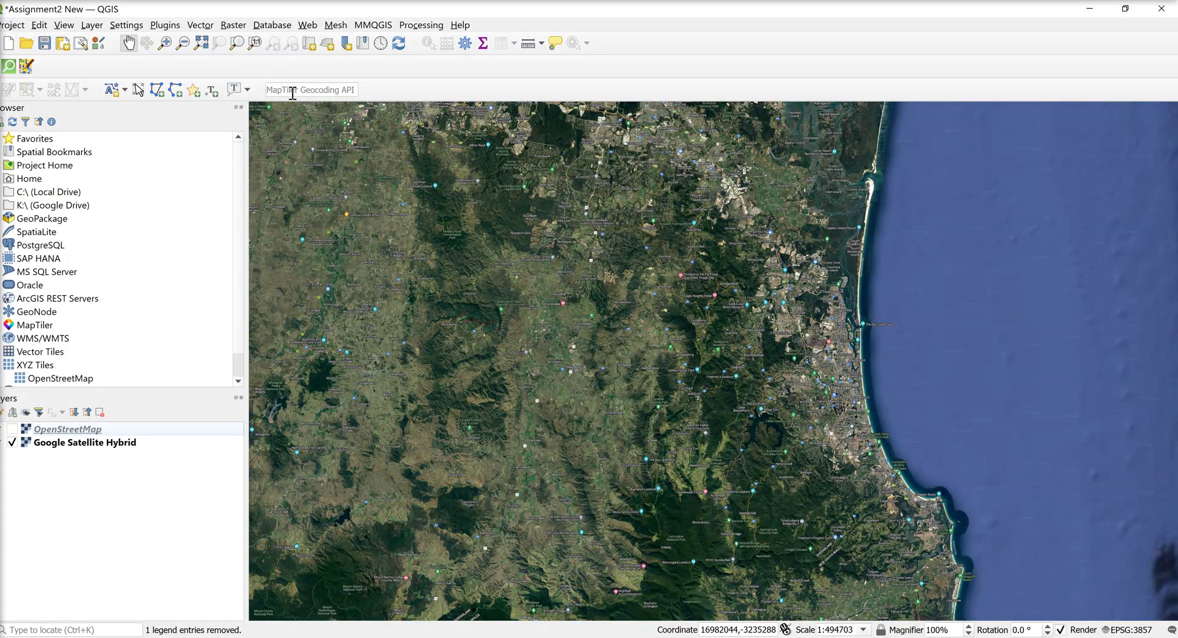
right_click(293, 92)
left_click(291, 90)
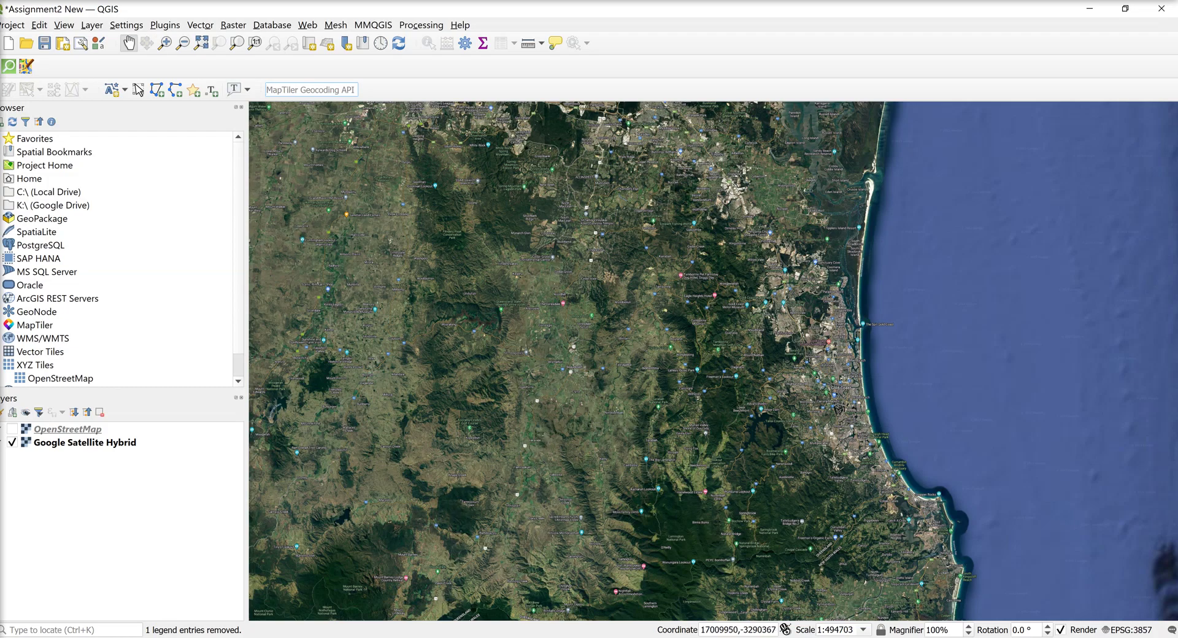
Switch to Chrome and review the Queensland basemap web services dataset and its resources on the Open Data Portal
mouse_move(391, 637)
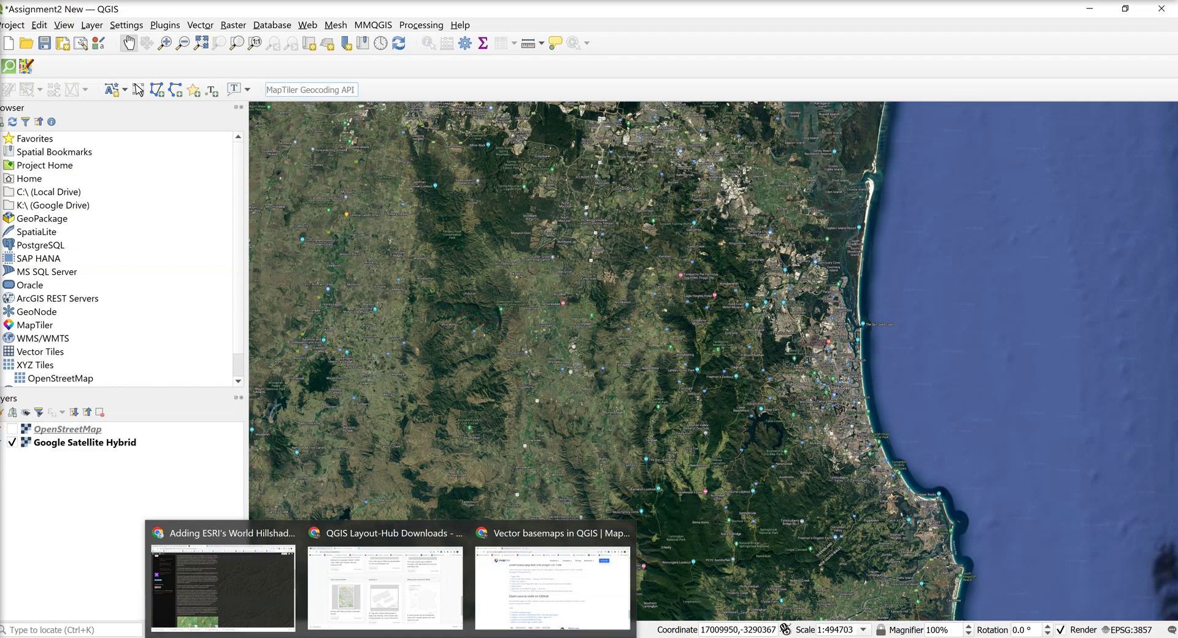
left_click(546, 597)
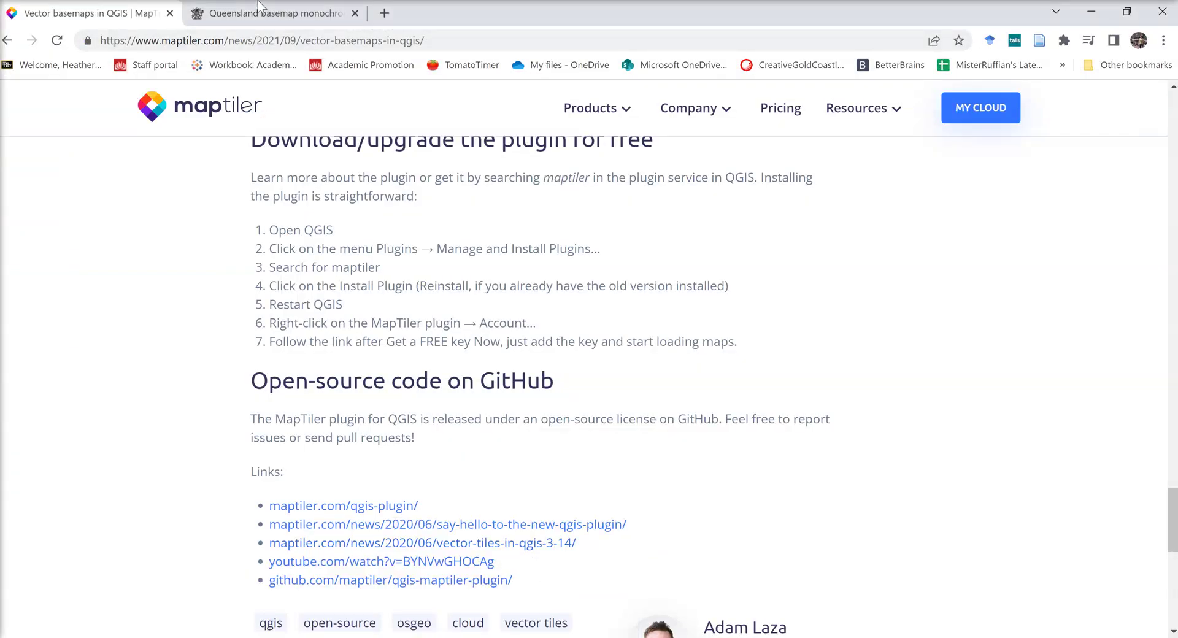
left_click(274, 22)
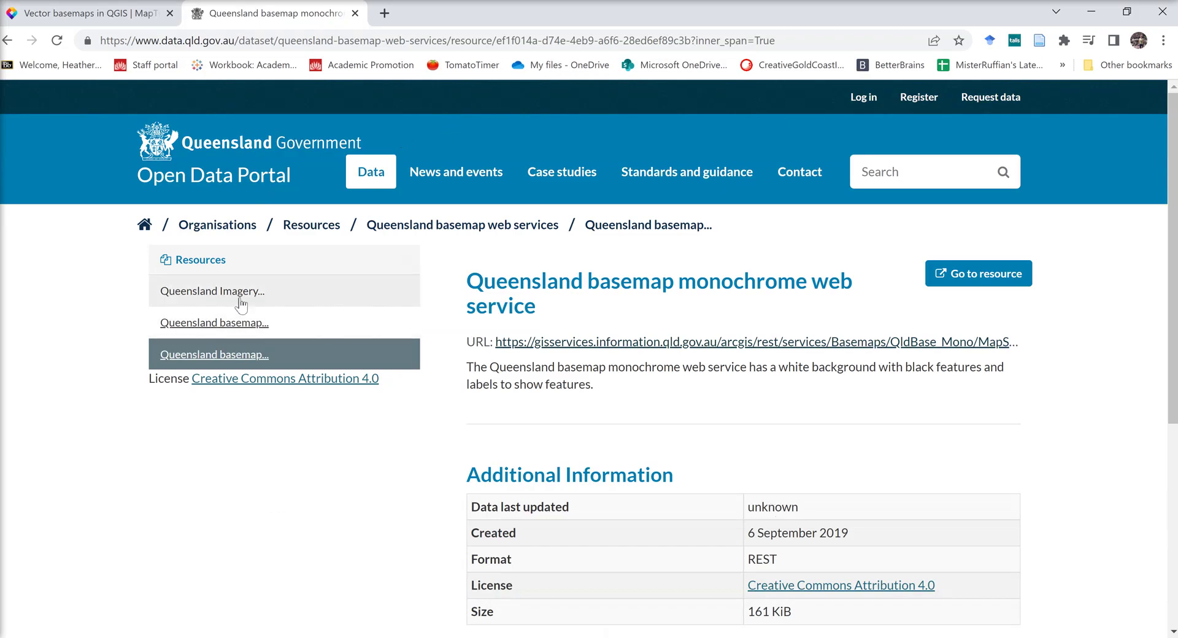
left_click(217, 330)
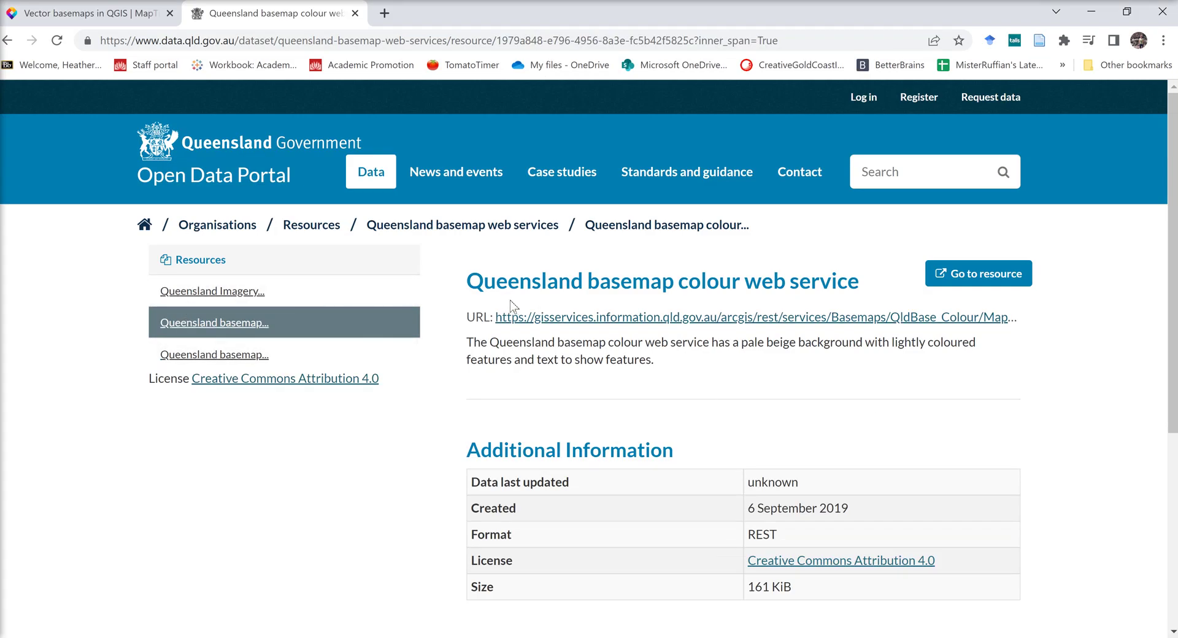
left_click(453, 224)
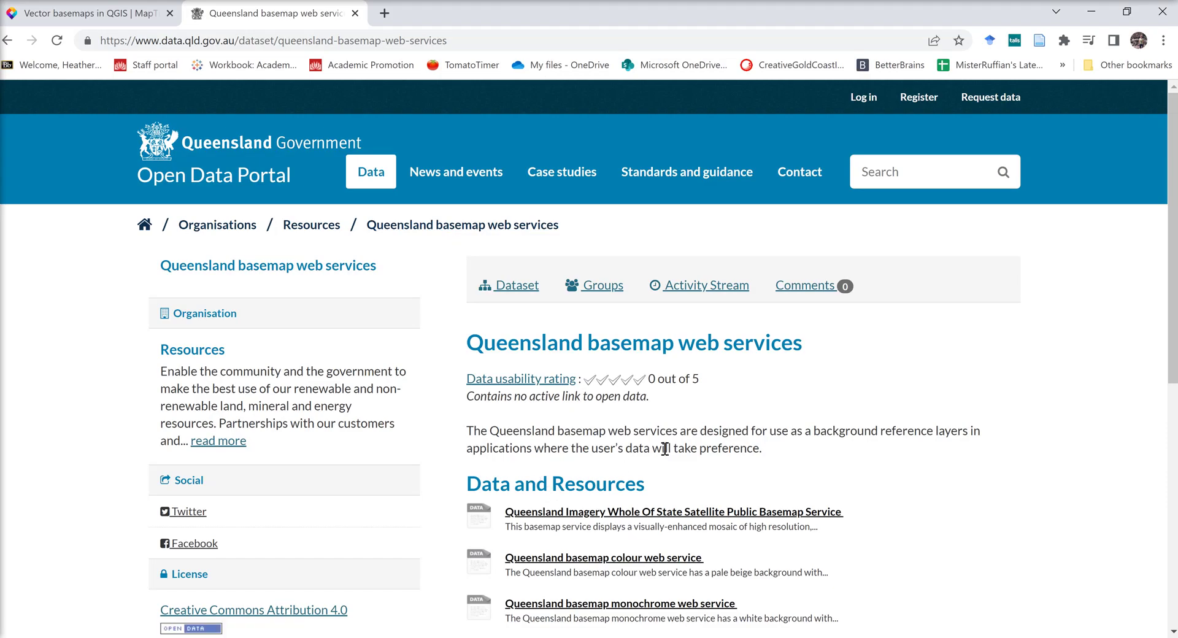
scroll(664, 448, "down", 3)
scroll(30, 293, "up", 2)
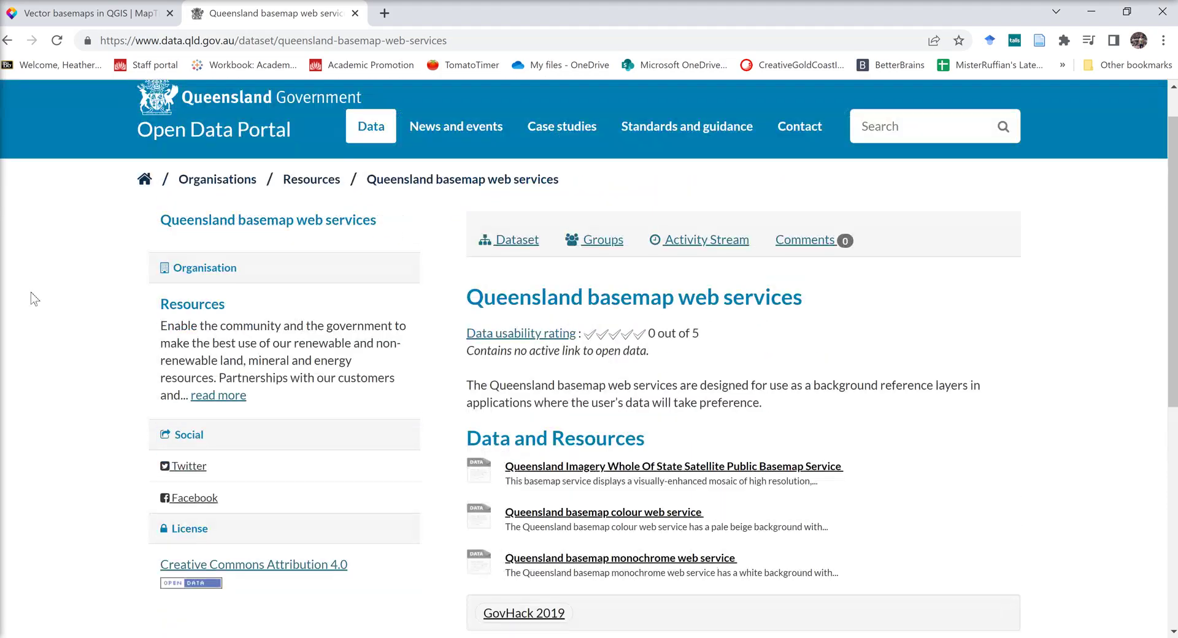
scroll(31, 292, "up", 1)
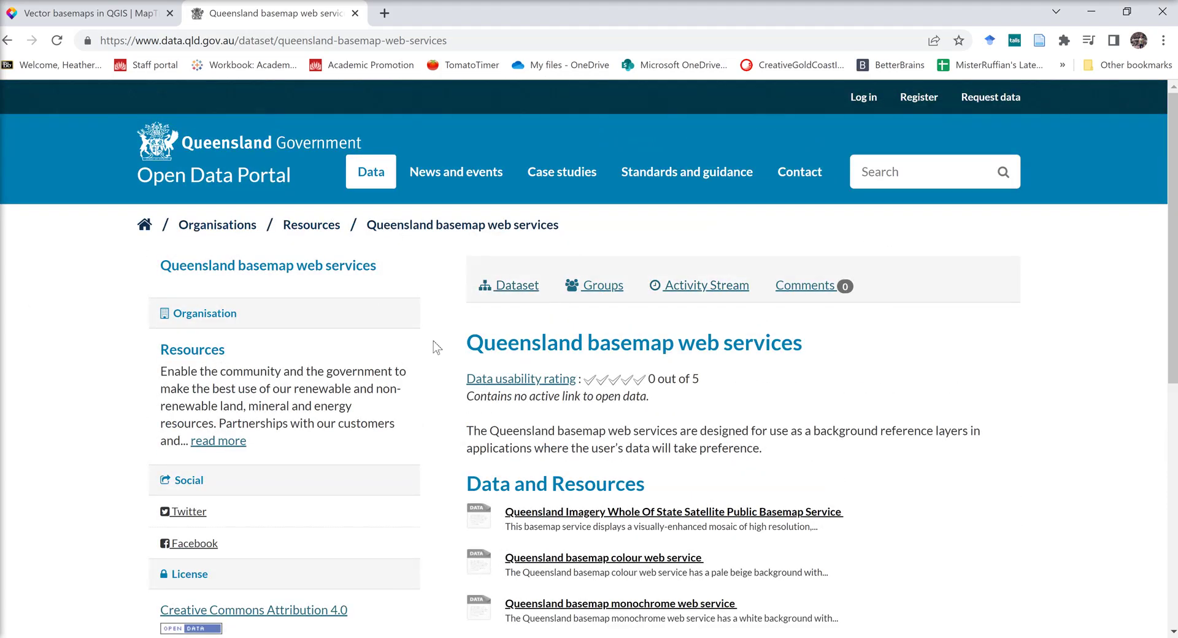
scroll(638, 479, "down", 2)
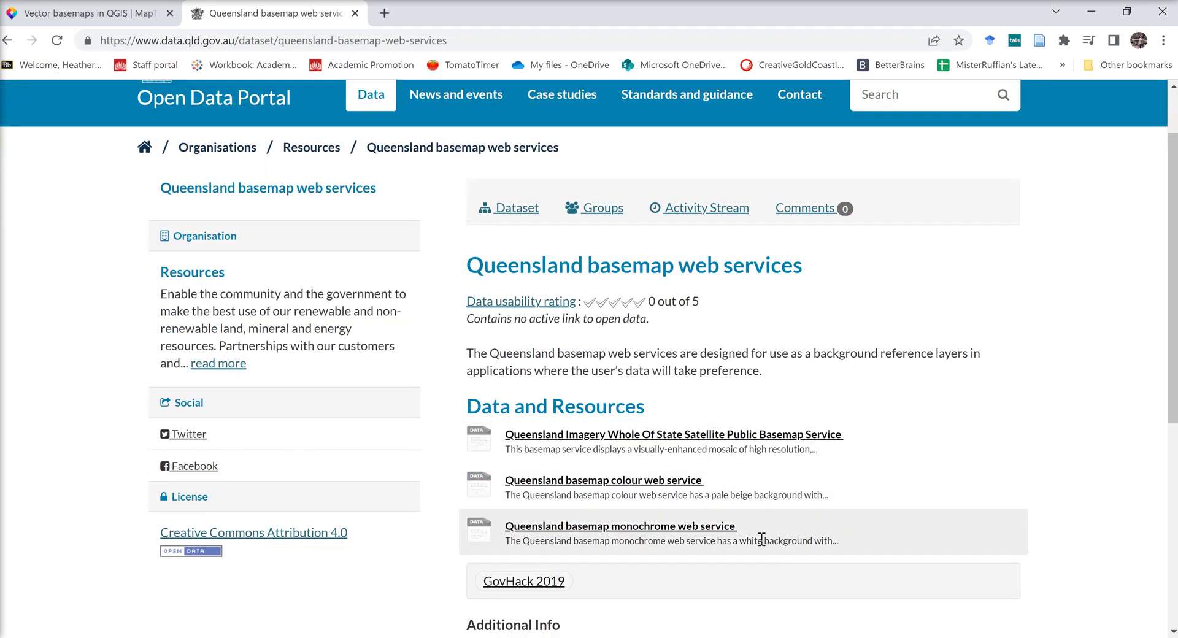
Open the Queensland basemap colour web service resource and copy the link address of its service URL
left_click(582, 481)
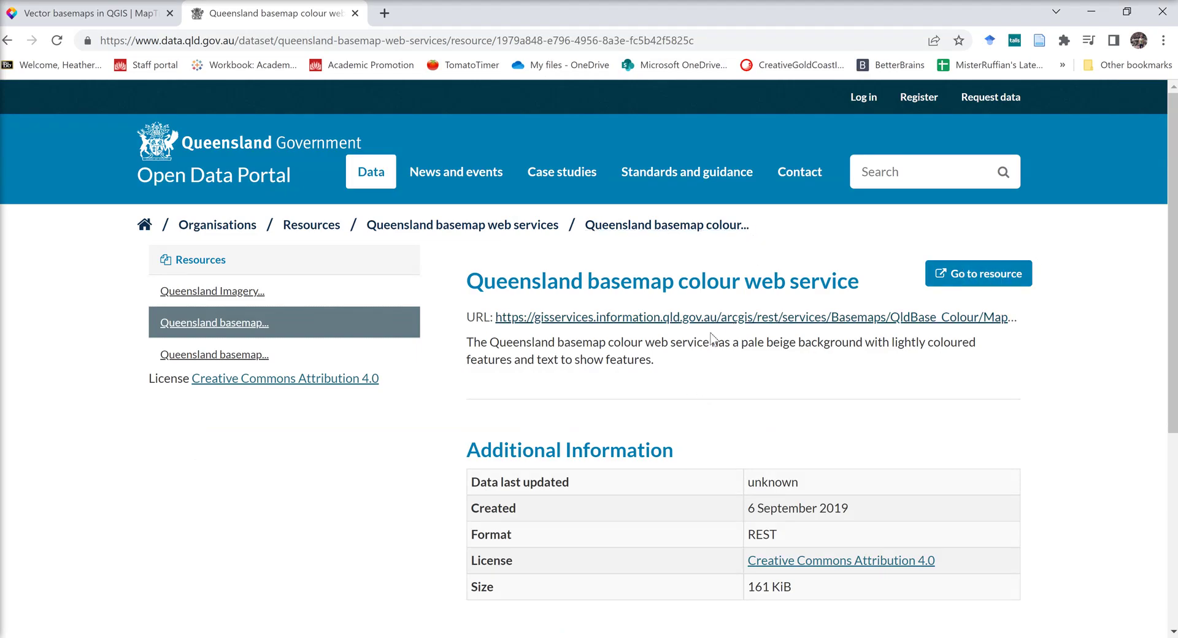
right_click(615, 323)
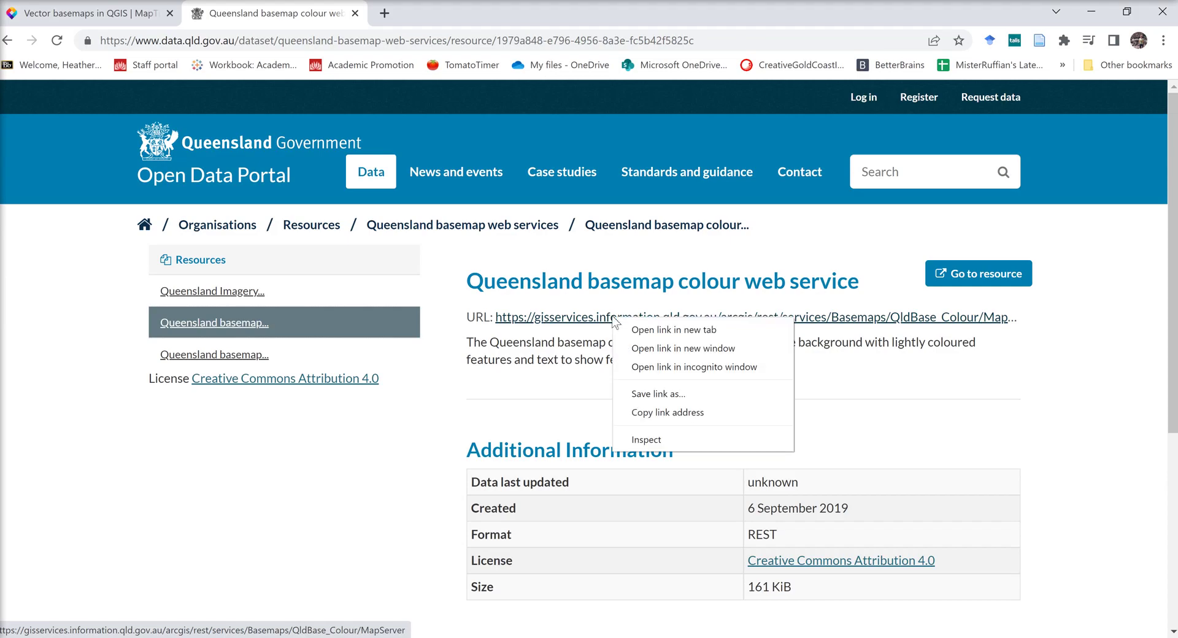
left_click(686, 411)
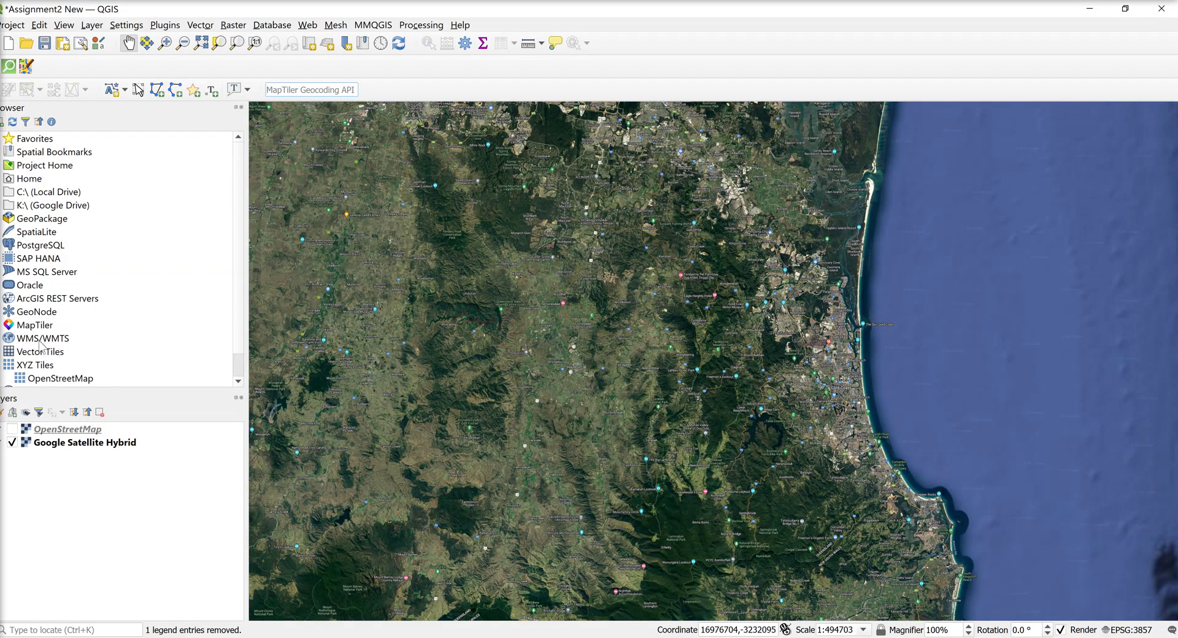
In QGIS, create an ArcGIS REST Server connection named basemap using the copied QldBase_Colour MapServer URL
right_click(54, 300)
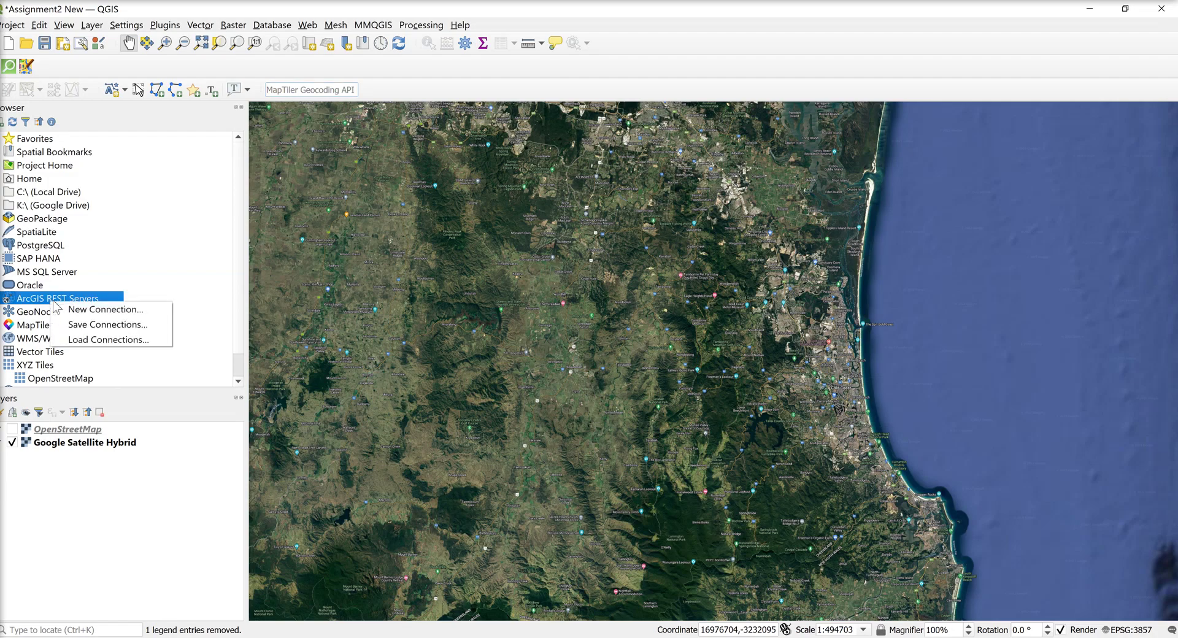
left_click(98, 310)
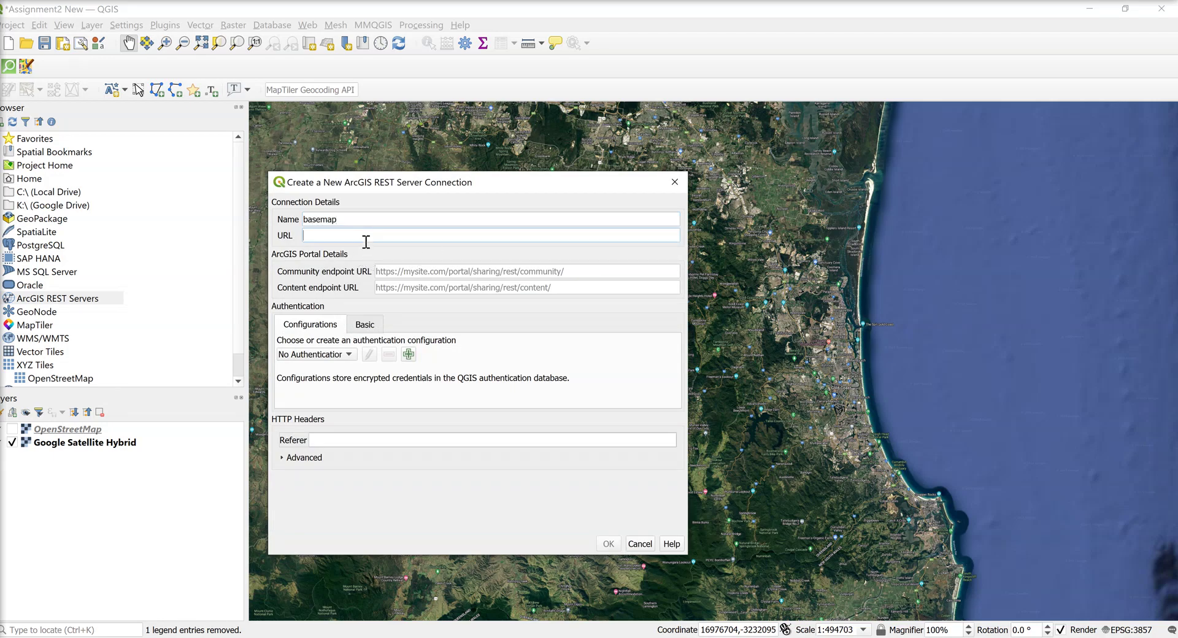
key("ctrl+v")
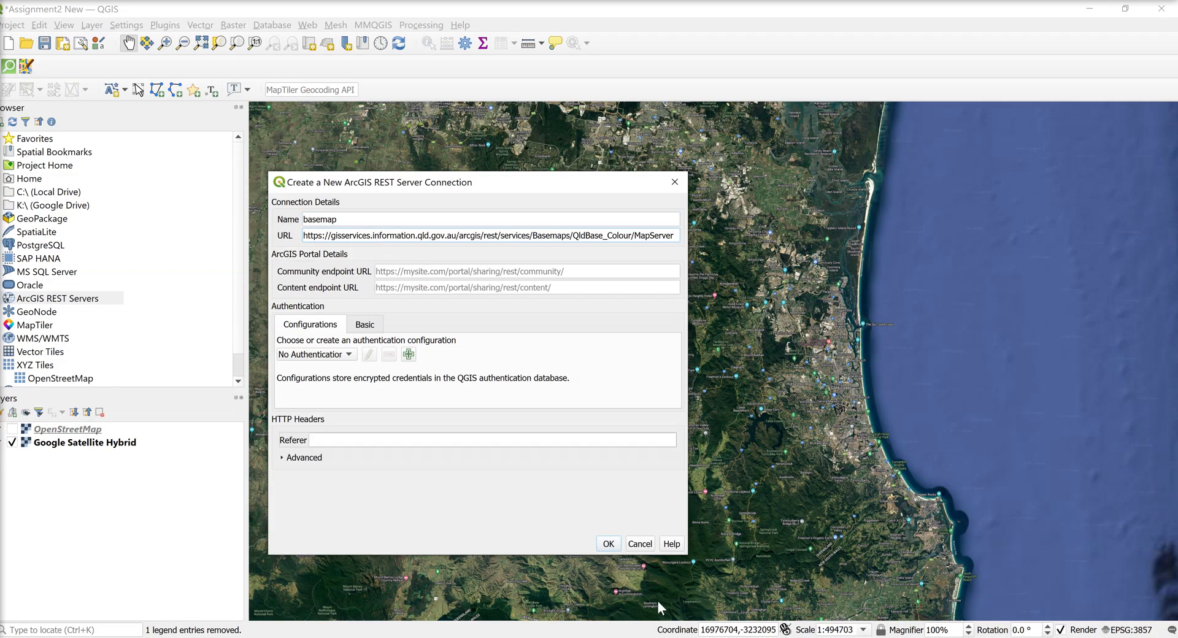
left_click(607, 545)
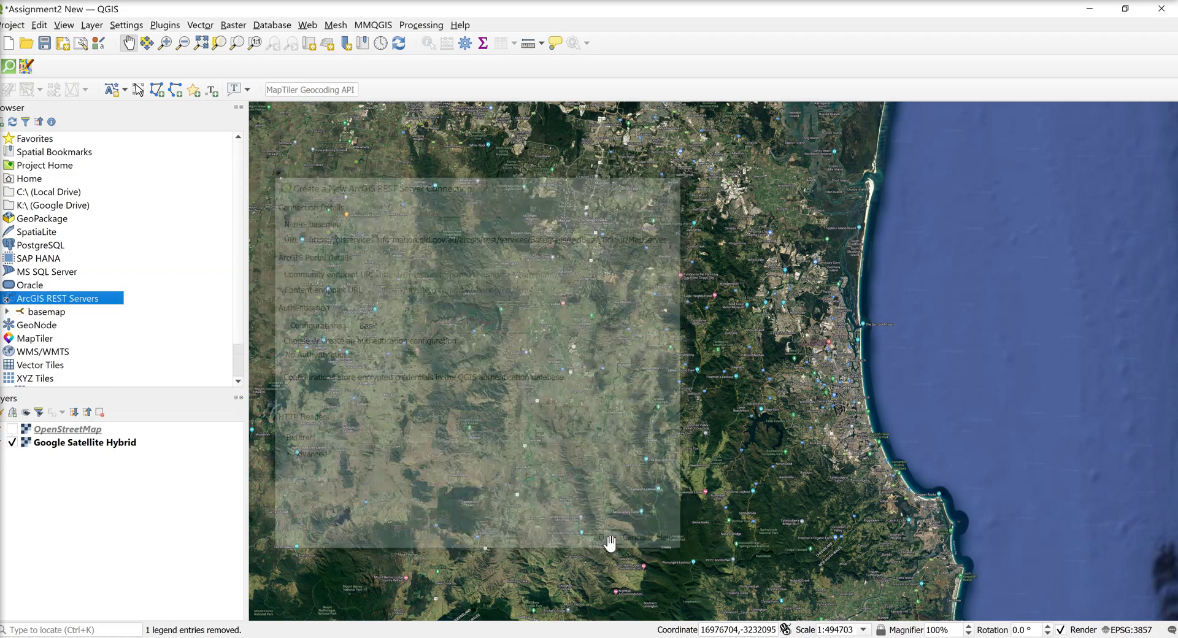
Add the QldBase_Colour layer from the basemap connection to the map
left_click(9, 311)
left_click(68, 326)
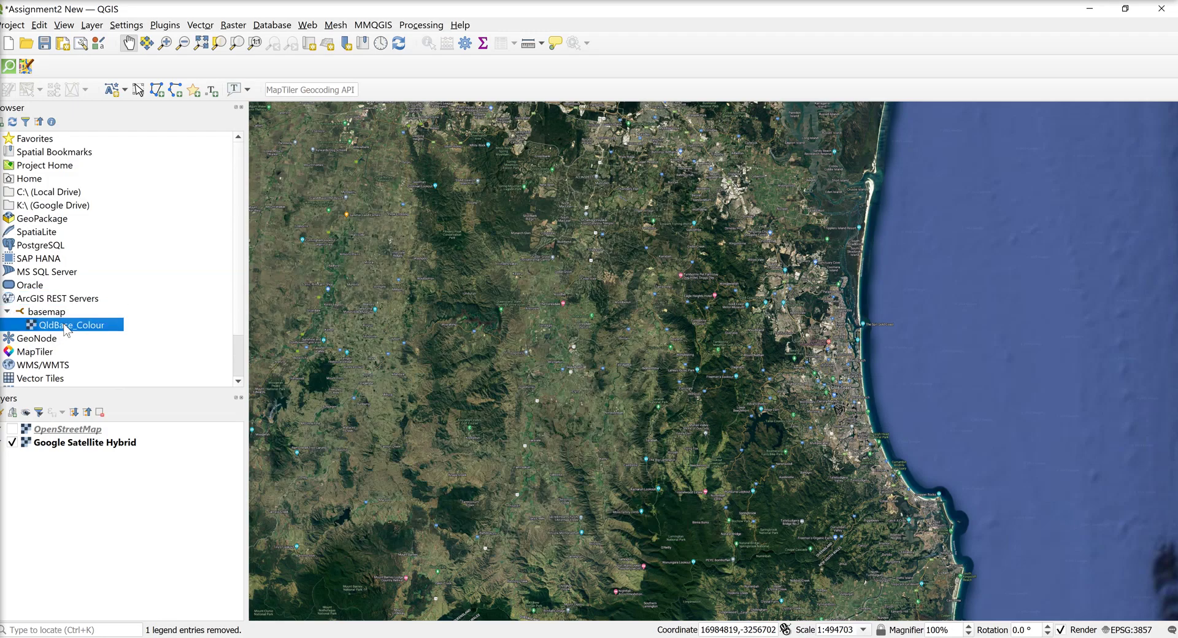
left_click_drag(67, 326, 523, 334)
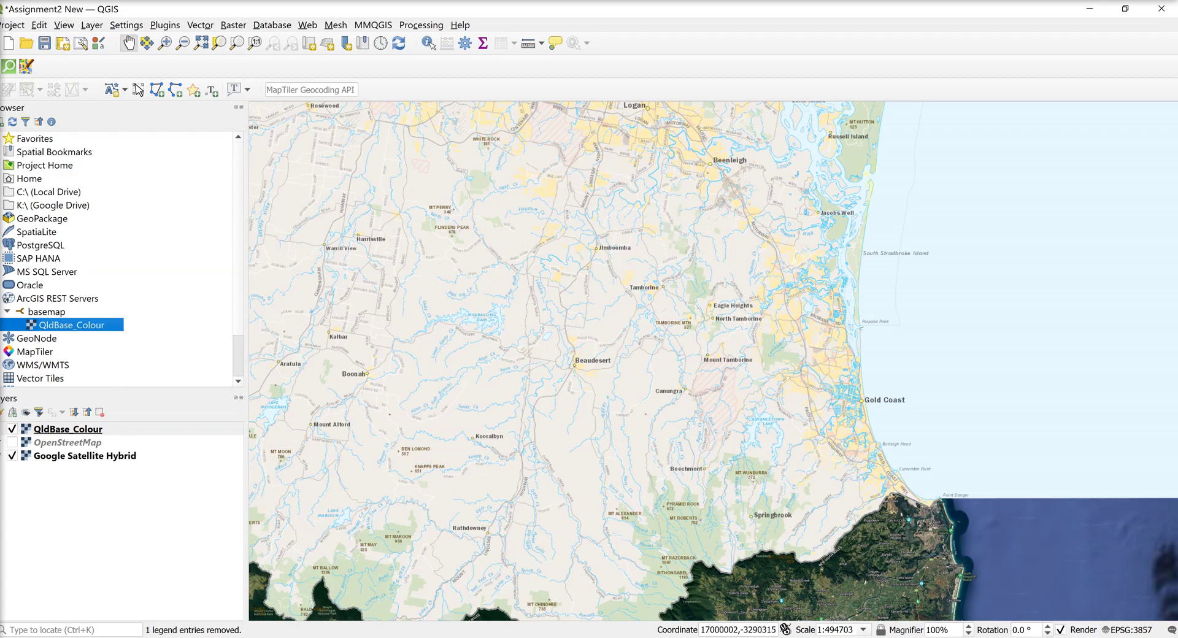
Switch to Chrome, open the Queensland basemap monochrome web service resource, and copy the link address of its service URL
mouse_move(391, 636)
left_click(552, 582)
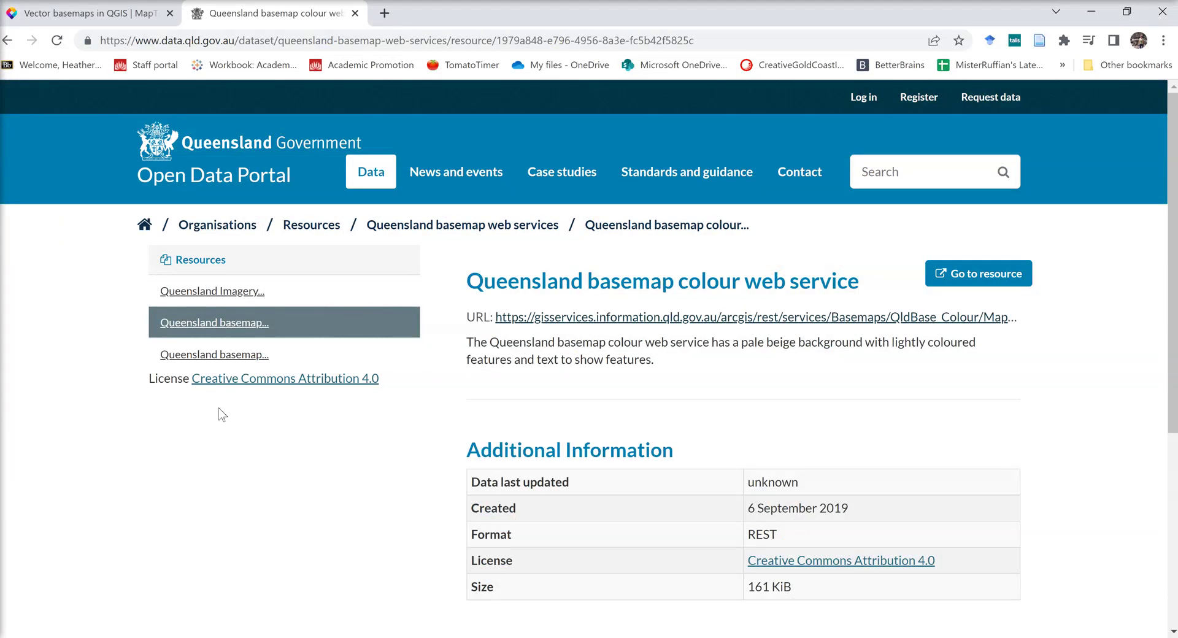
left_click(201, 354)
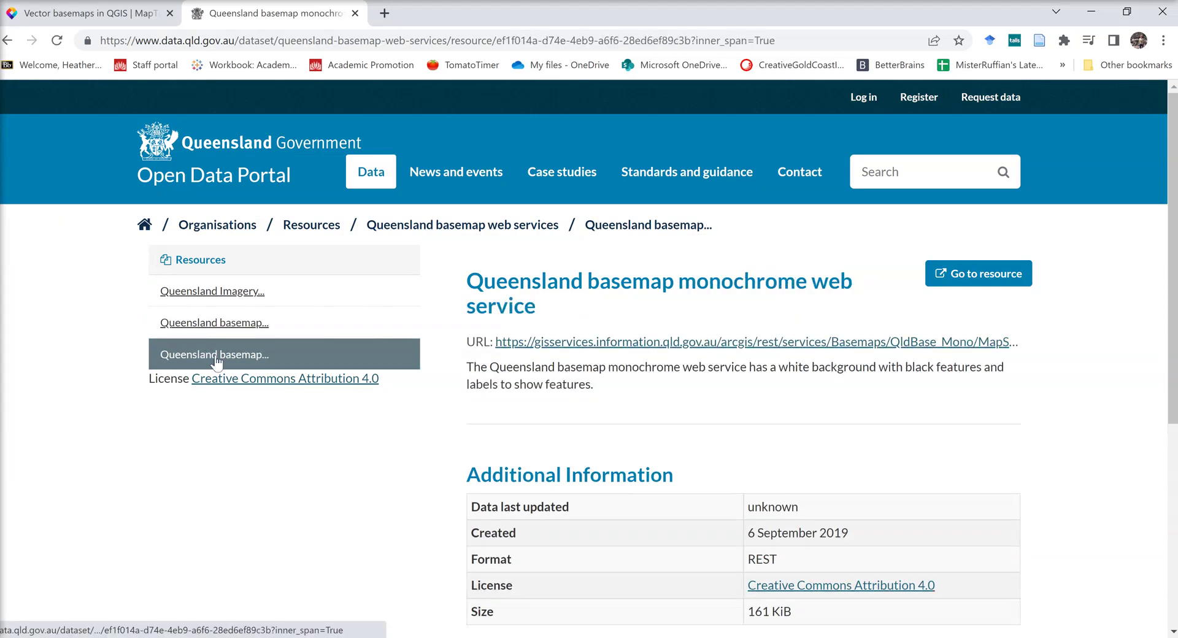
right_click(543, 344)
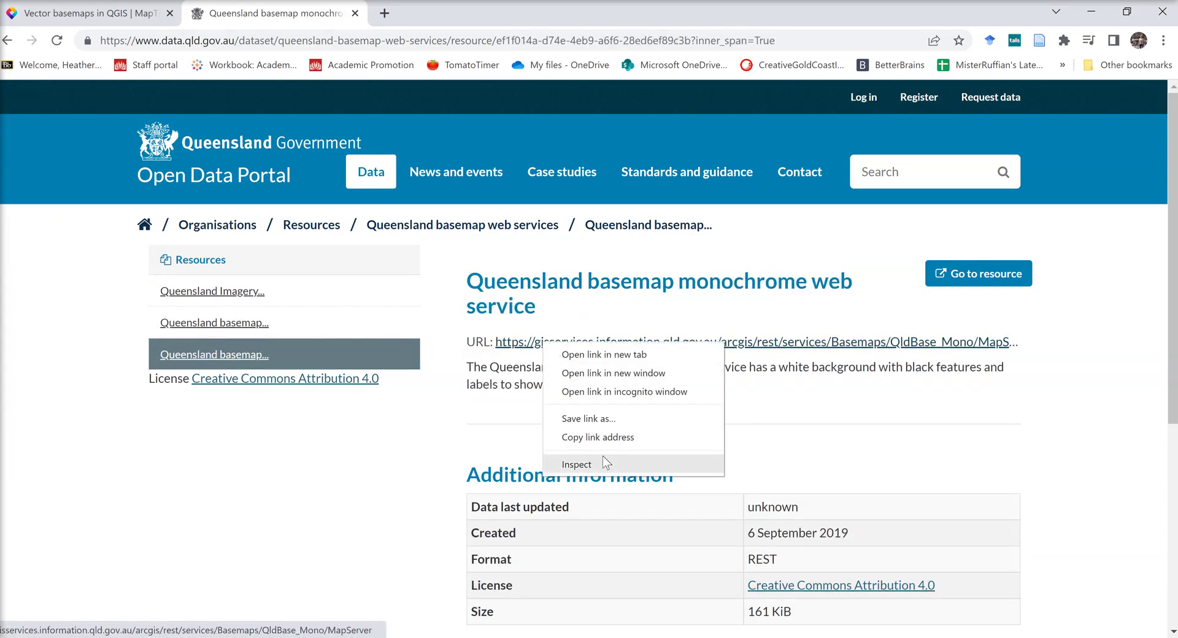
left_click(598, 437)
Switch to QGIS and create an ArcGIS REST Server connection named mono asemap with the copied QldBase_Mono MapServer URL
key("alt+Tab")
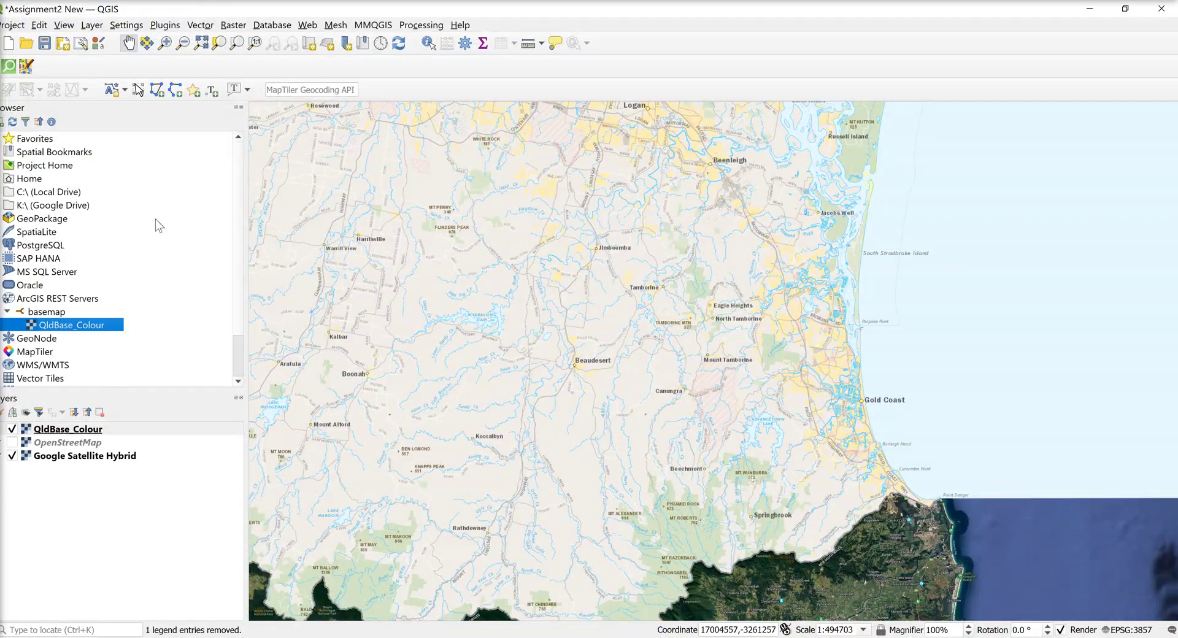
right_click(46, 300)
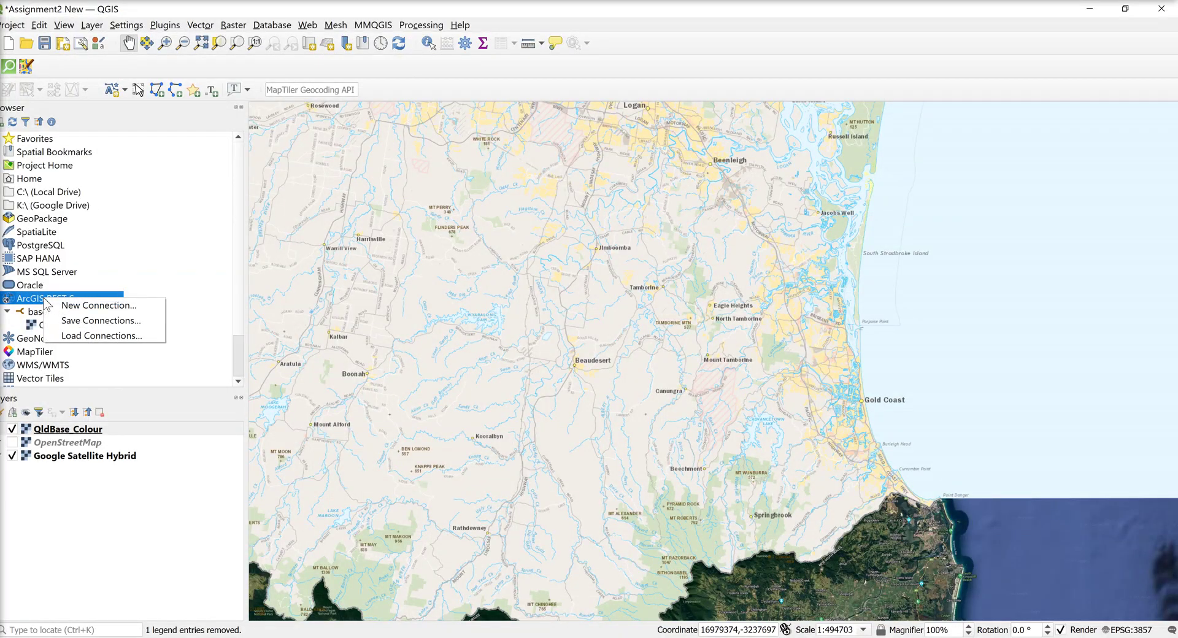
left_click(104, 307)
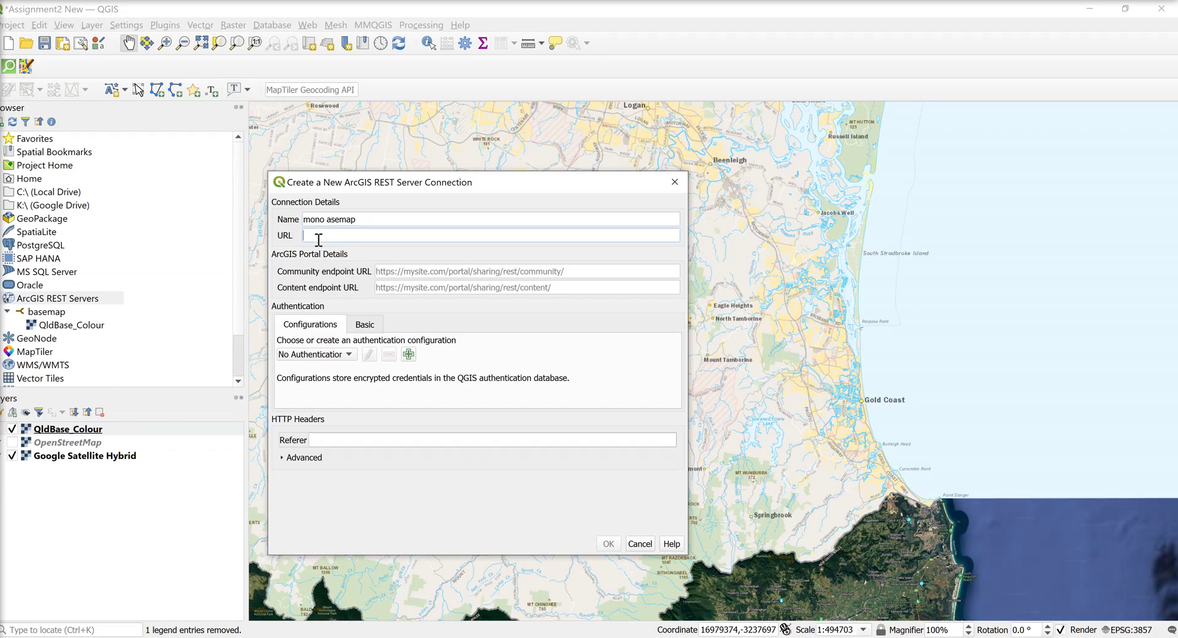
key("ctrl+v")
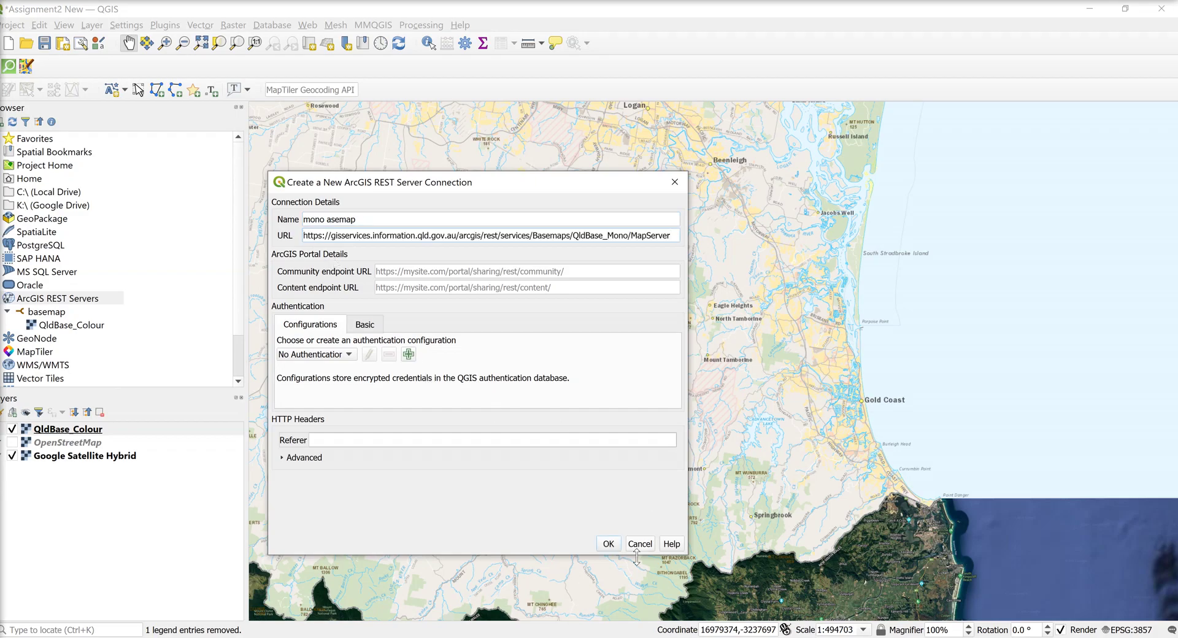
left_click(609, 544)
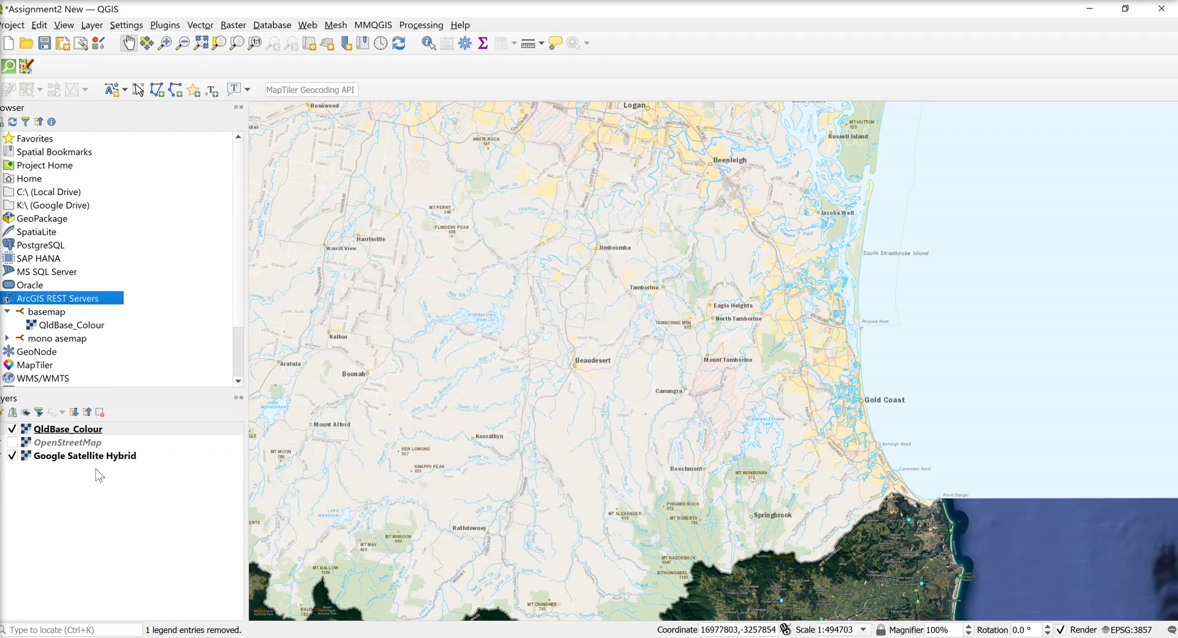
Add the QldBase_Mono layer from the mono asemap connection to the map
double_click(50, 341)
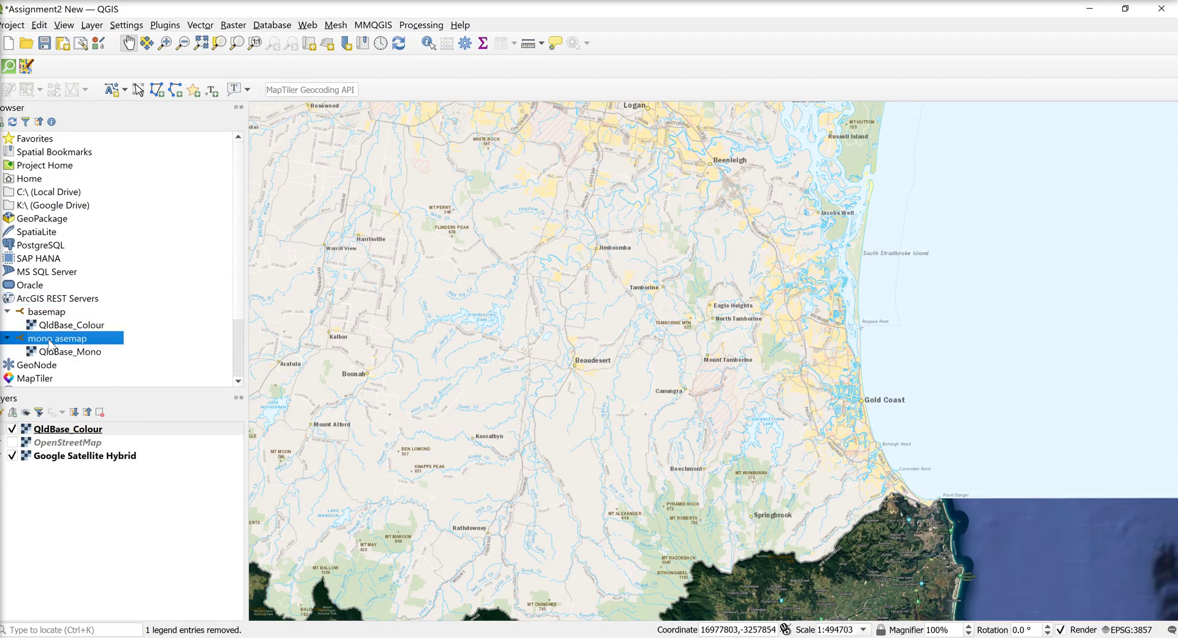
left_click(50, 353)
double_click(50, 354)
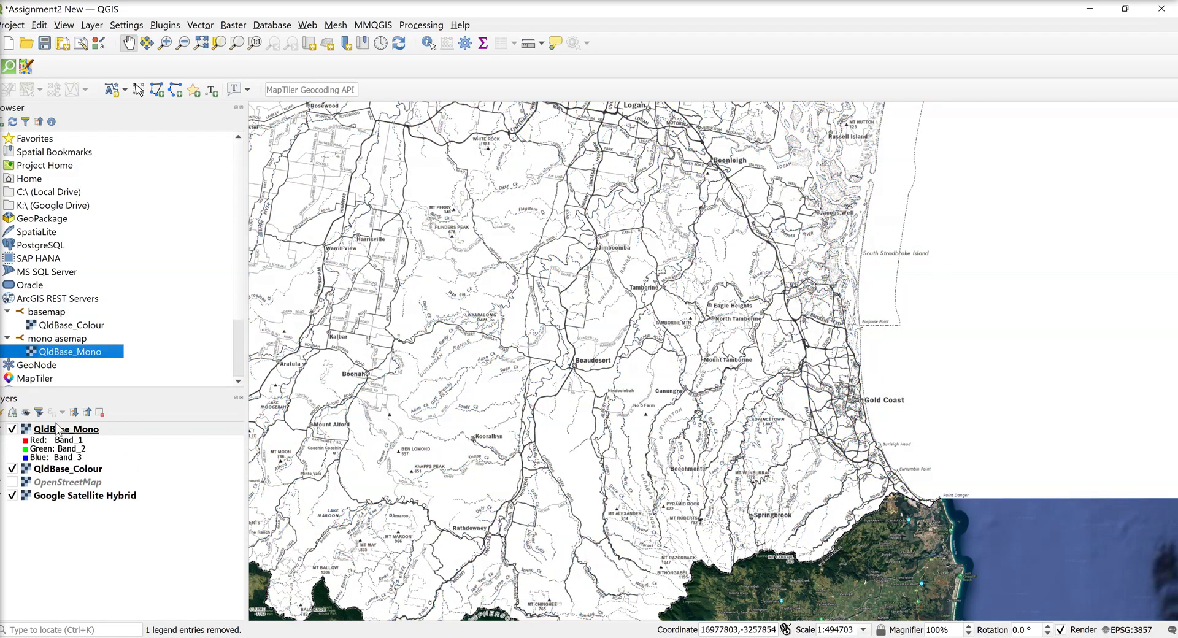
Hide the QldBase_Colour layer, inspect the monochrome basemap around the Gold Coast, and turn on the OpenStreetMap layer
left_click(13, 469)
scroll(870, 457, "up", 1)
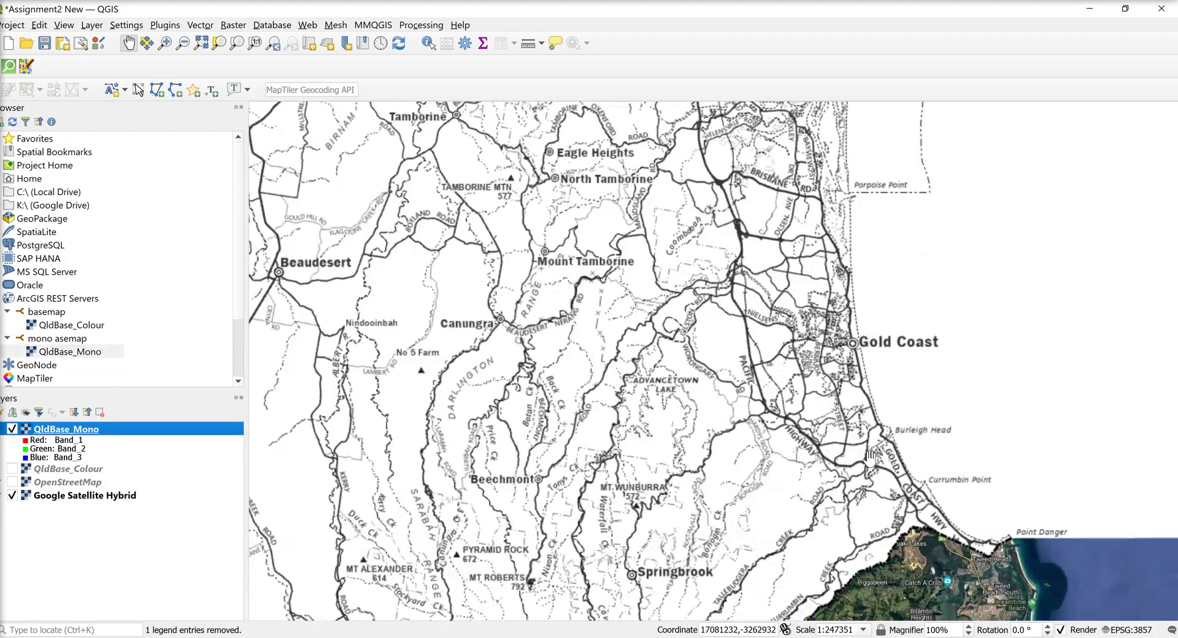
scroll(870, 457, "up", 1)
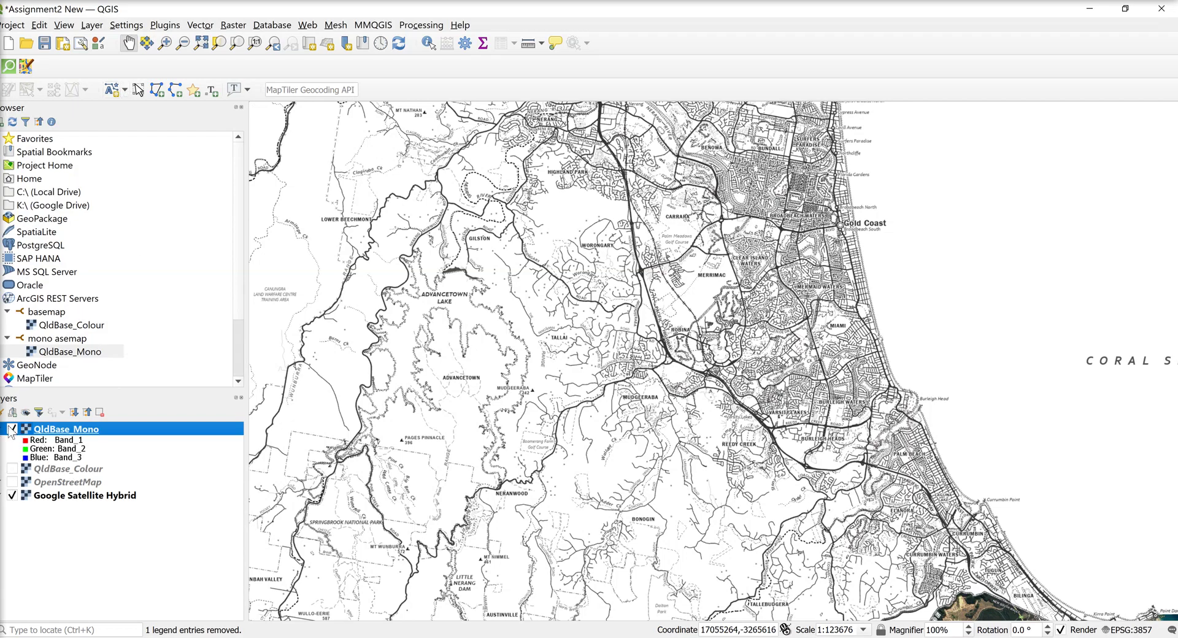
left_click(13, 482)
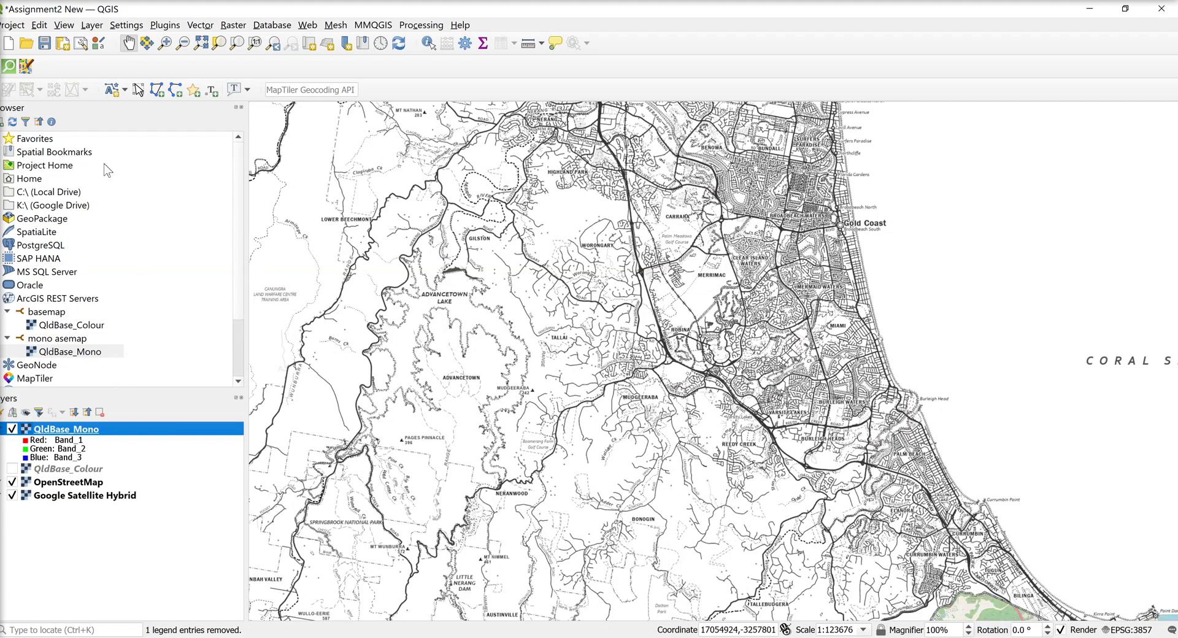
Save the project and hide the QldBase_Mono and Google Satellite Hybrid layers
left_click(44, 43)
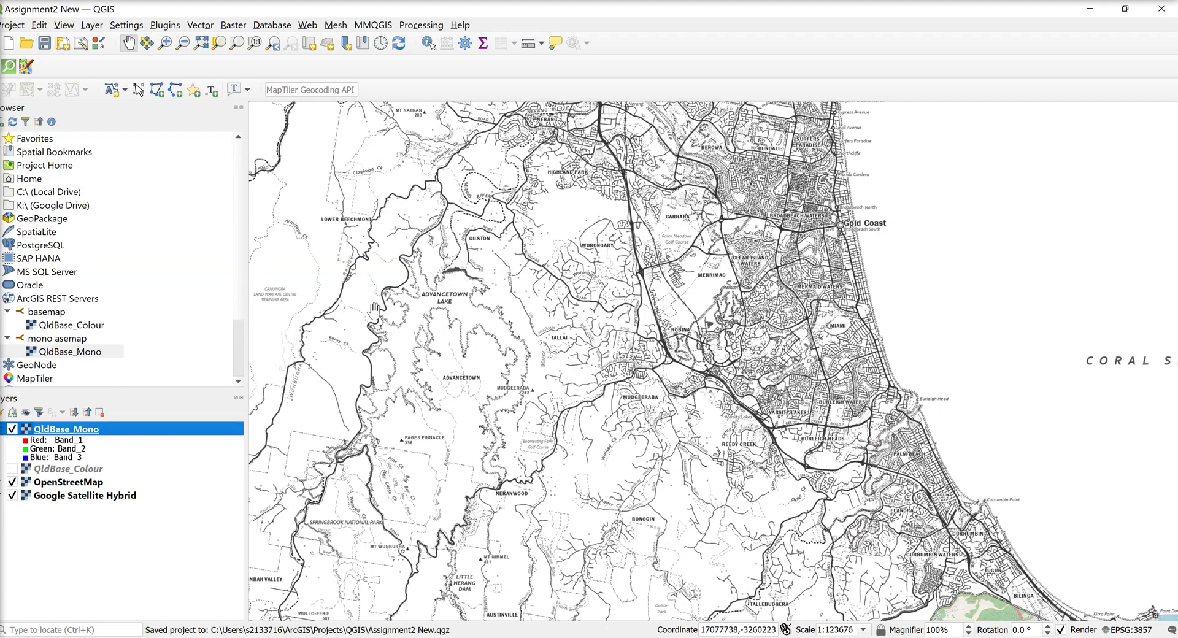
left_click(12, 429)
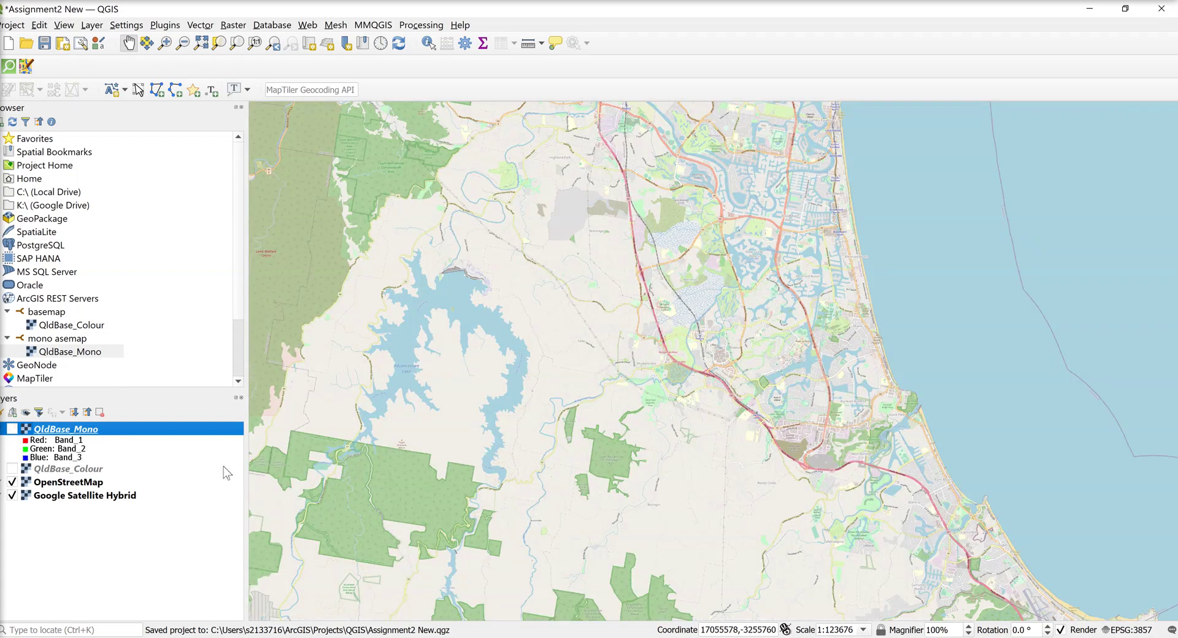
left_click(12, 496)
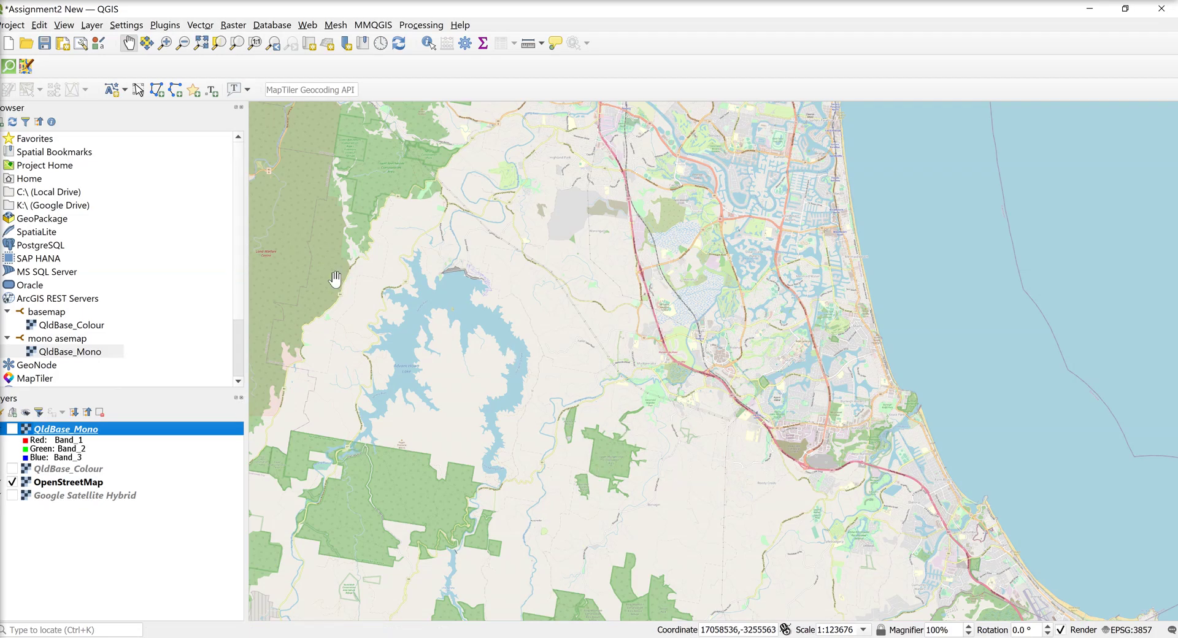
Widen the file browser and expand the C: drive through Users and the personal home folder to the ArcGIS folder
left_click_drag(248, 288, 319, 288)
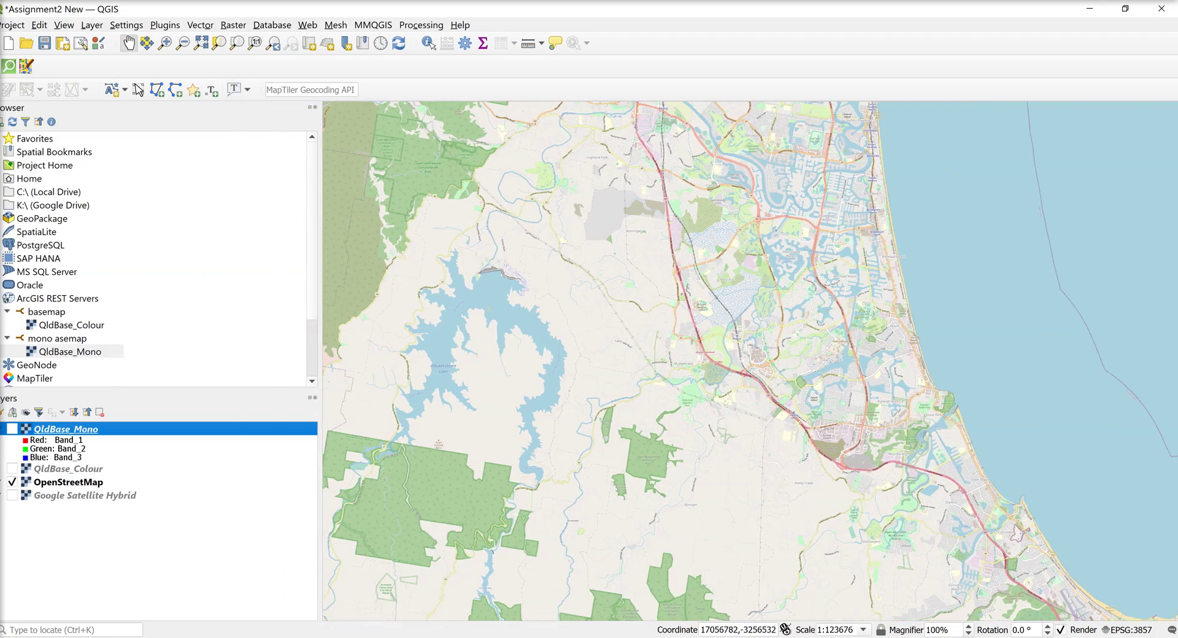
double_click(46, 193)
scroll(69, 288, "down", 2)
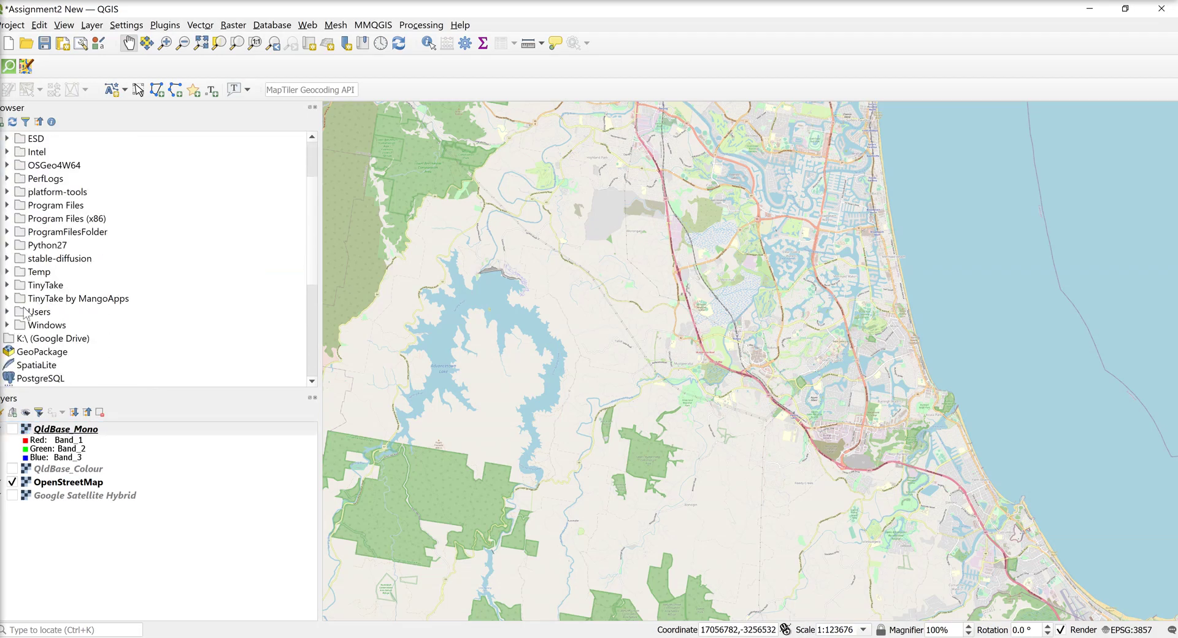
double_click(37, 313)
scroll(75, 326, "down", 1)
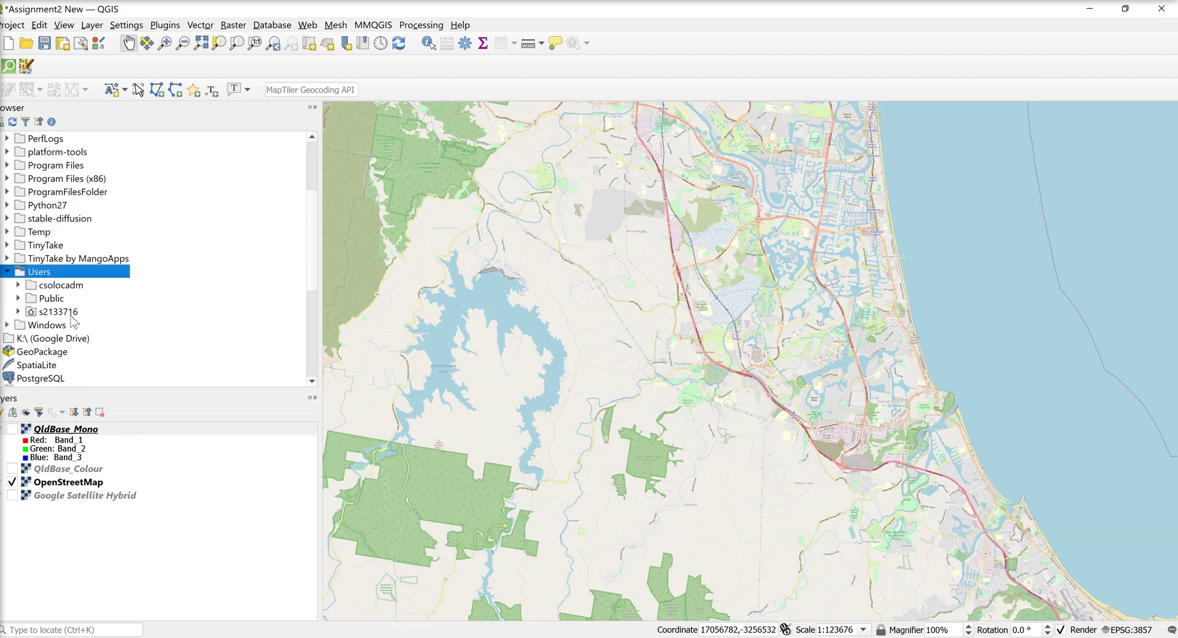
double_click(61, 312)
scroll(98, 309, "down", 4)
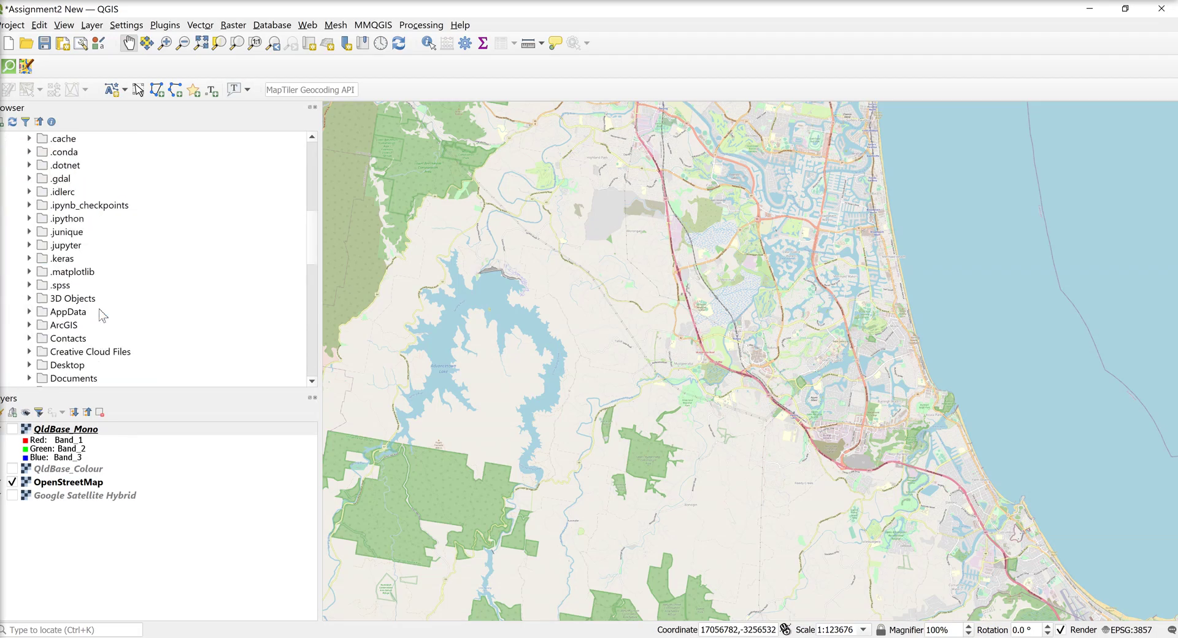
scroll(101, 315, "down", 3)
scroll(145, 239, "down", 5)
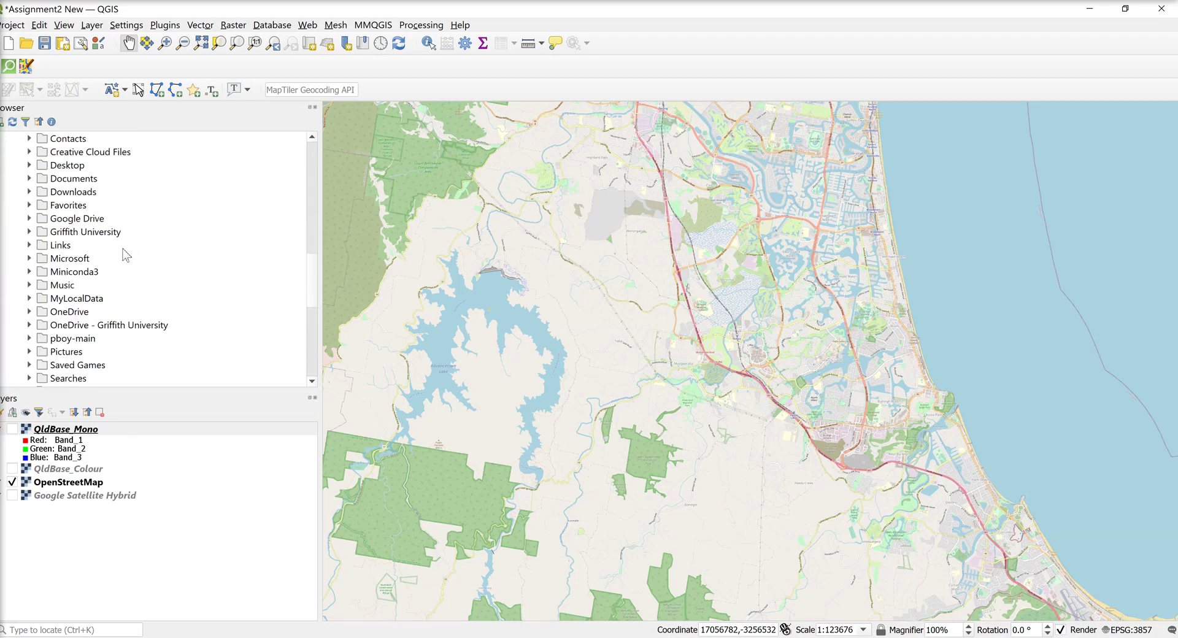
scroll(120, 260, "up", 3)
scroll(121, 260, "up", 2)
double_click(70, 211)
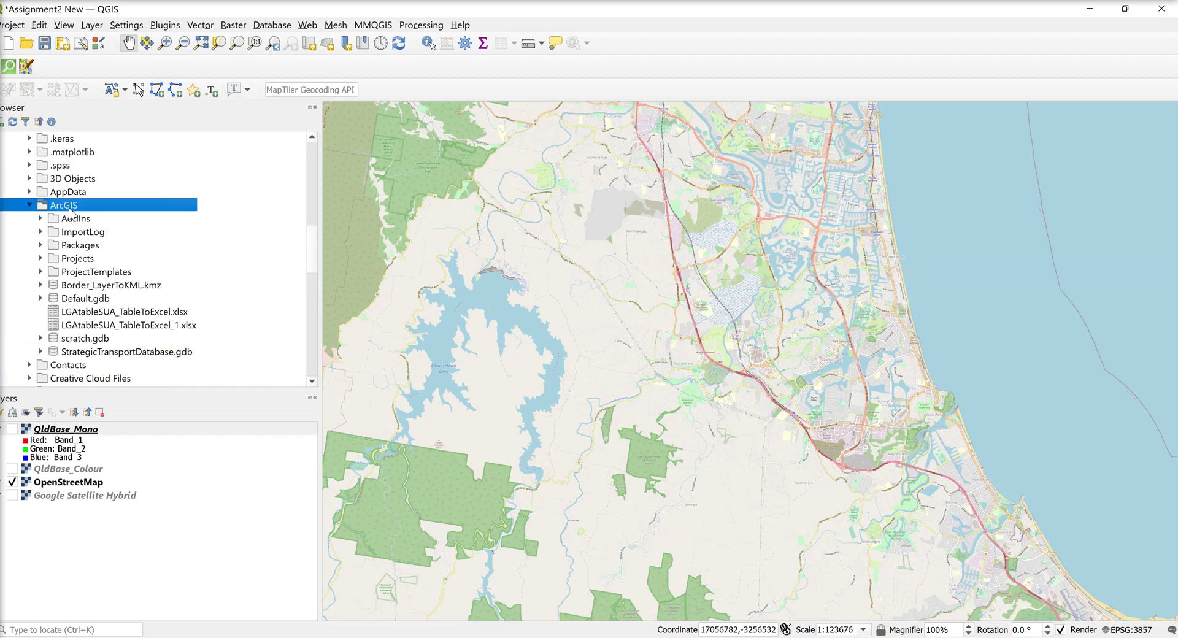
Expand the Projects, QGIS and StudentShapefiles folders inside the ArcGIS folder
left_click(72, 261)
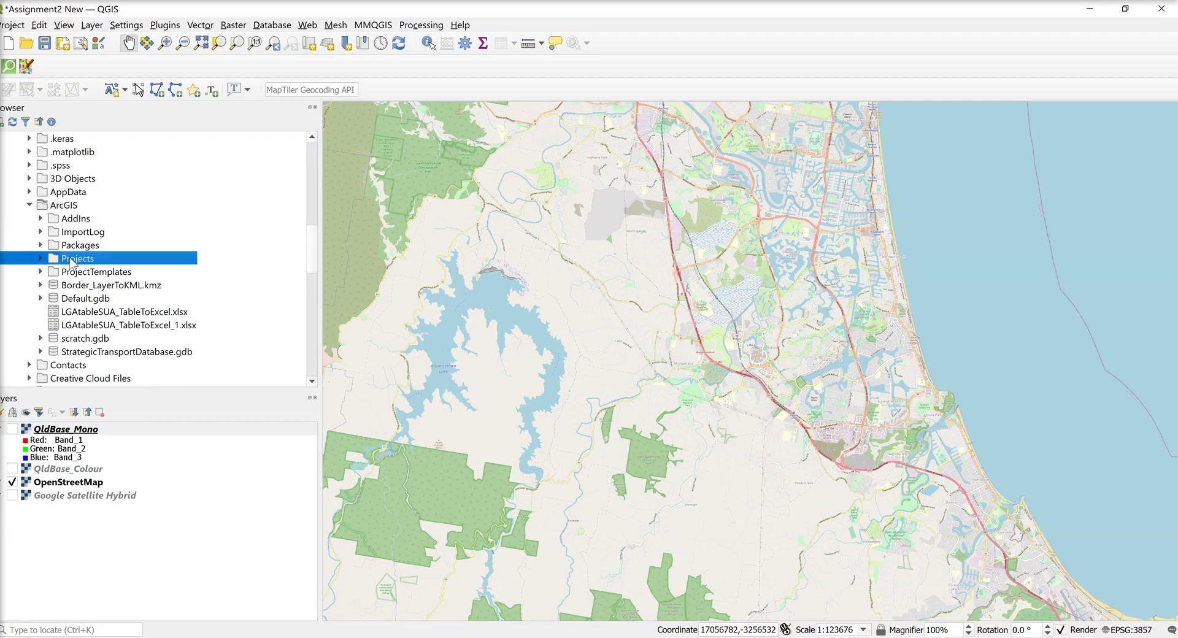
double_click(72, 260)
scroll(120, 286, "down", 2)
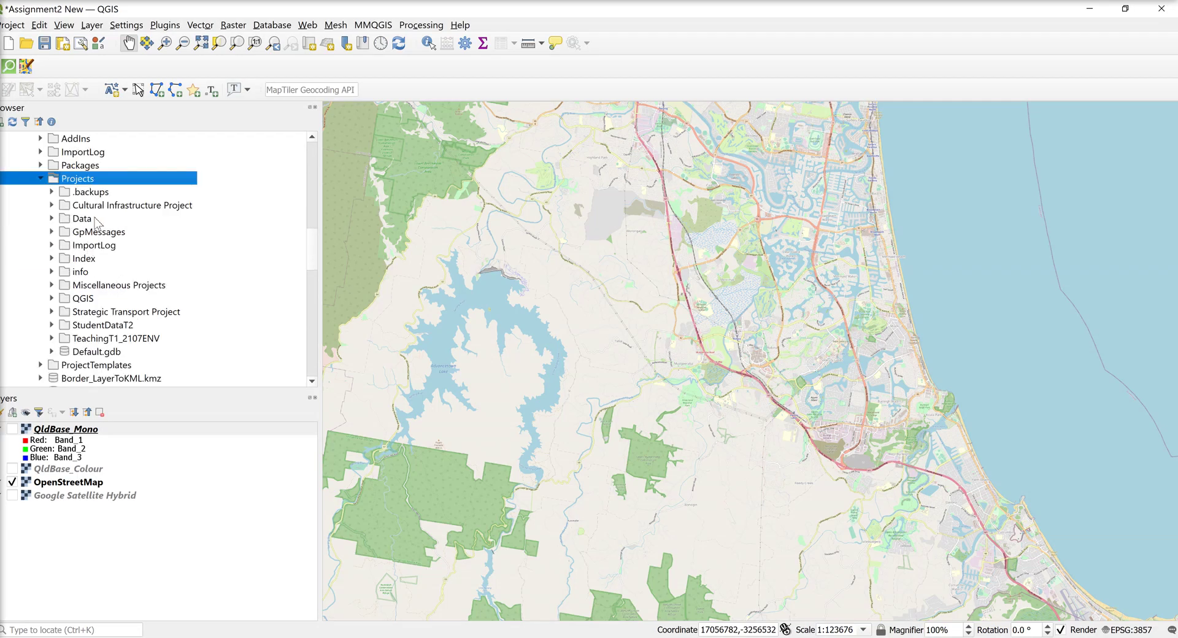
double_click(83, 299)
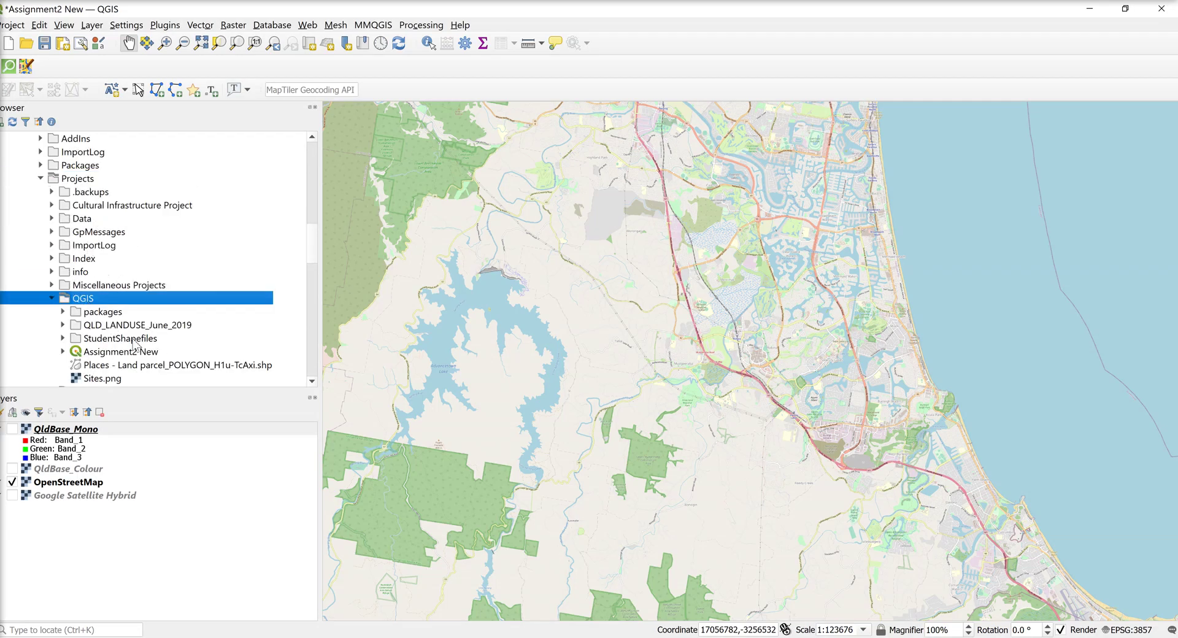
scroll(167, 311, "down", 1)
double_click(130, 300)
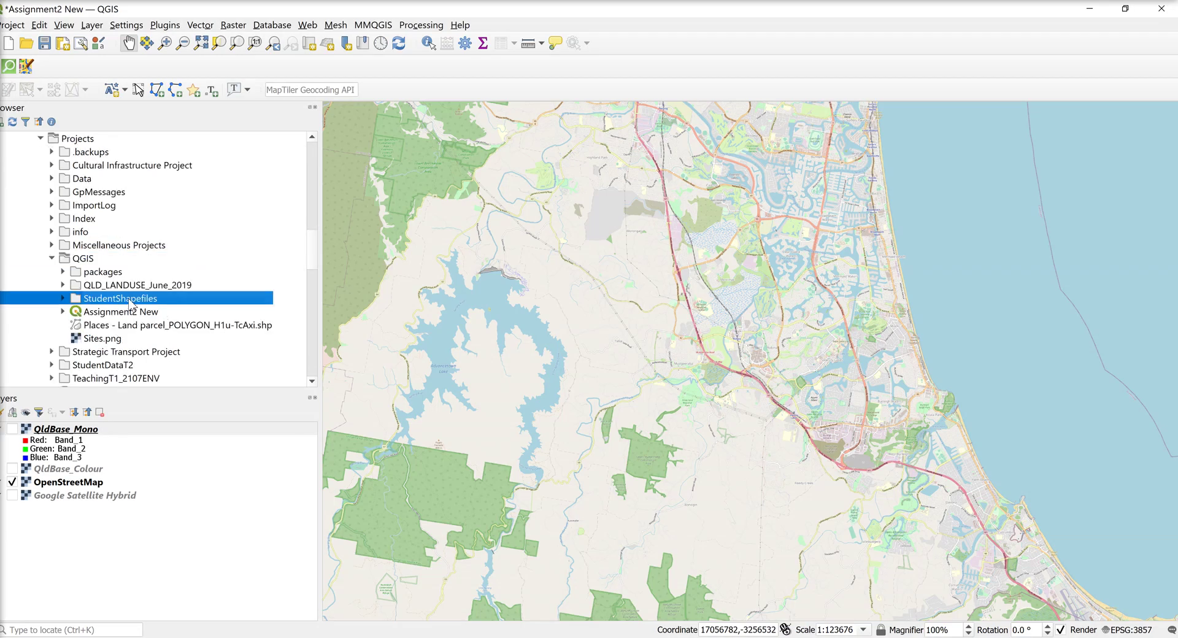
Add all StudentShapefiles from BPA.shp to watercourses.shp to the map, accepting the preselected coordinate transformation for watercourses
left_click(126, 313)
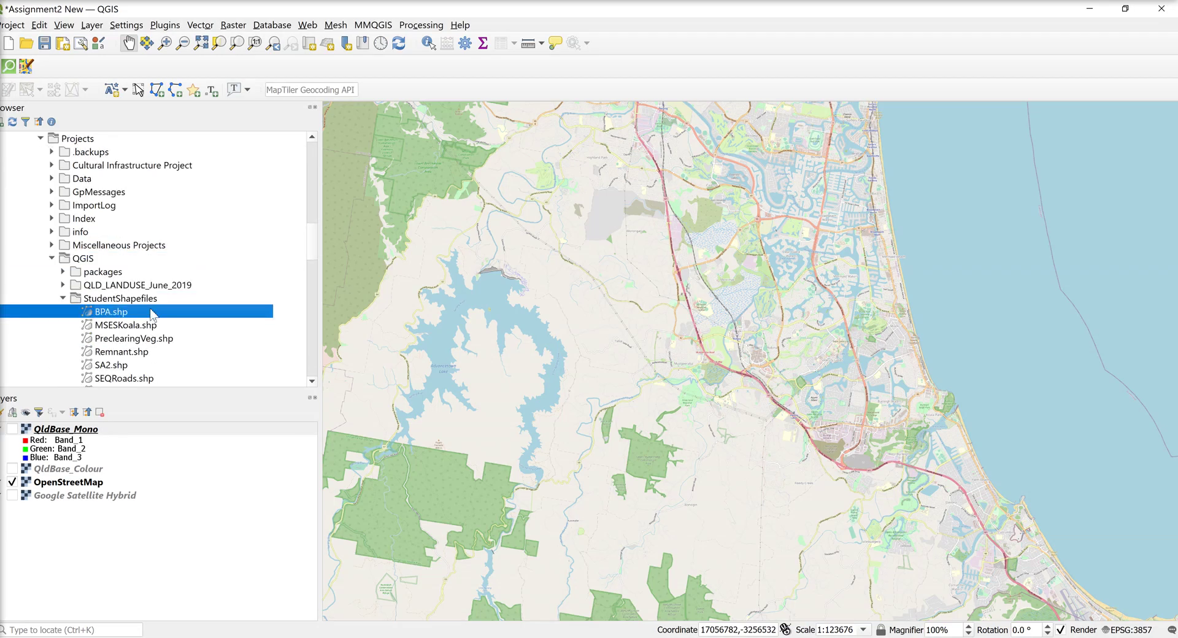
scroll(149, 312, "down", 2)
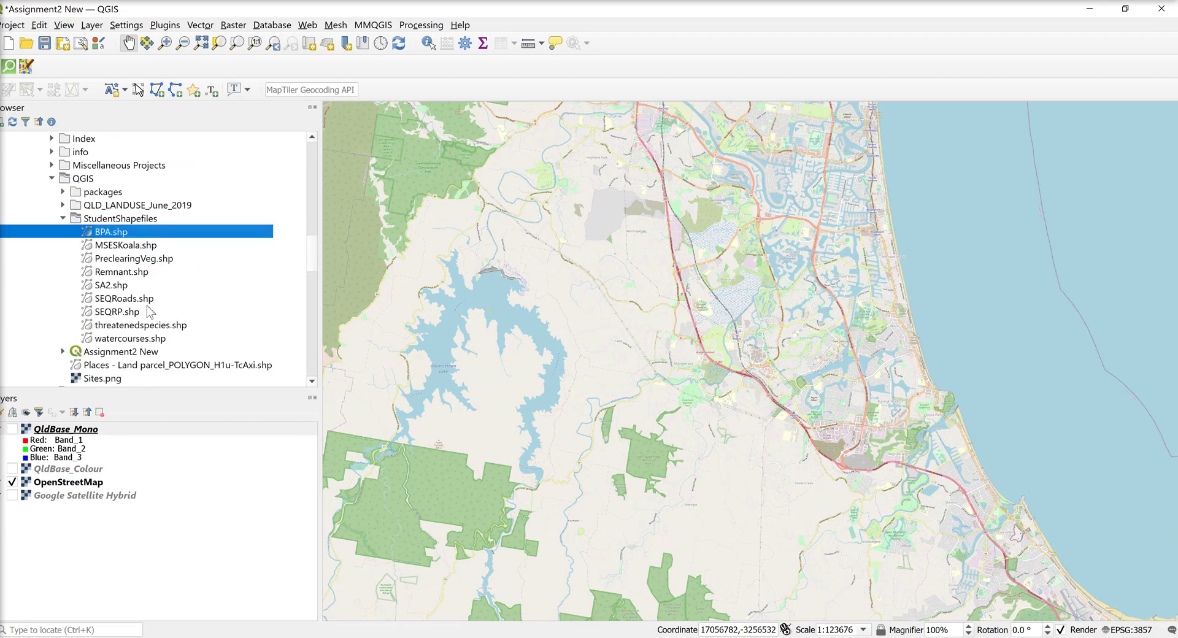
left_click(102, 339, "shift")
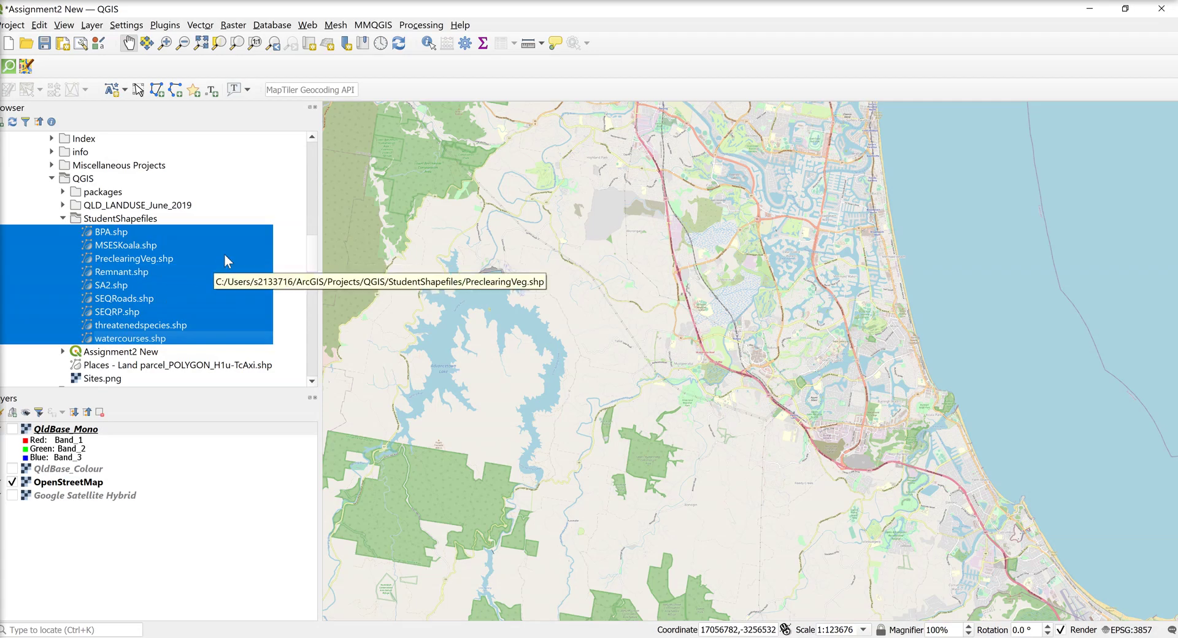
left_click_drag(127, 243, 664, 310)
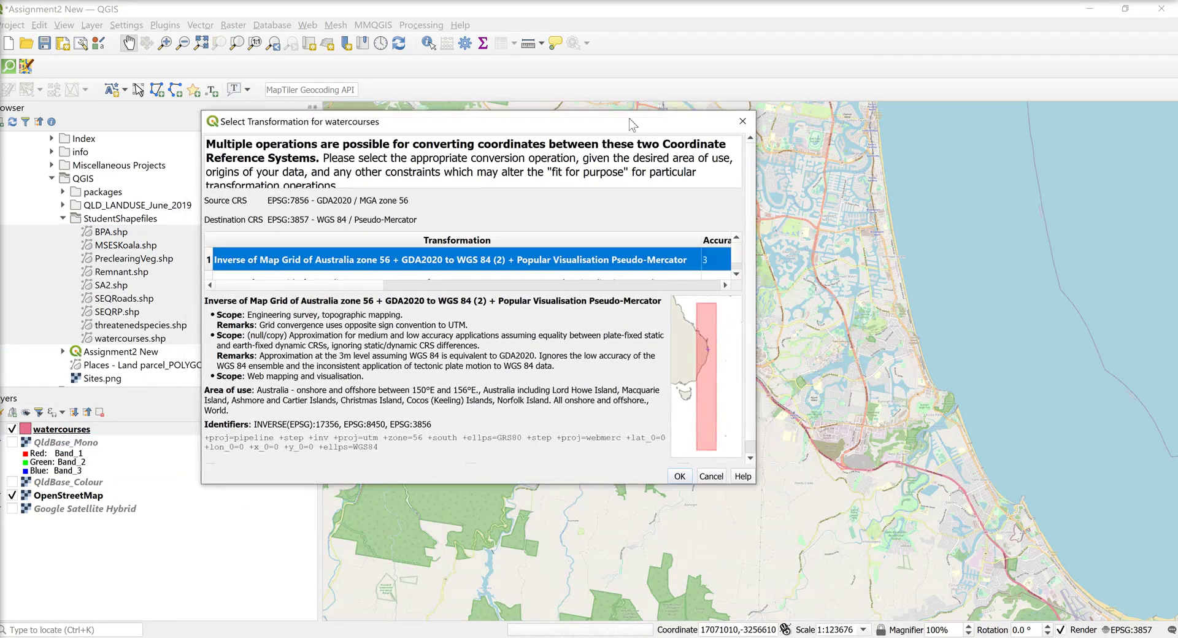
left_click(682, 479)
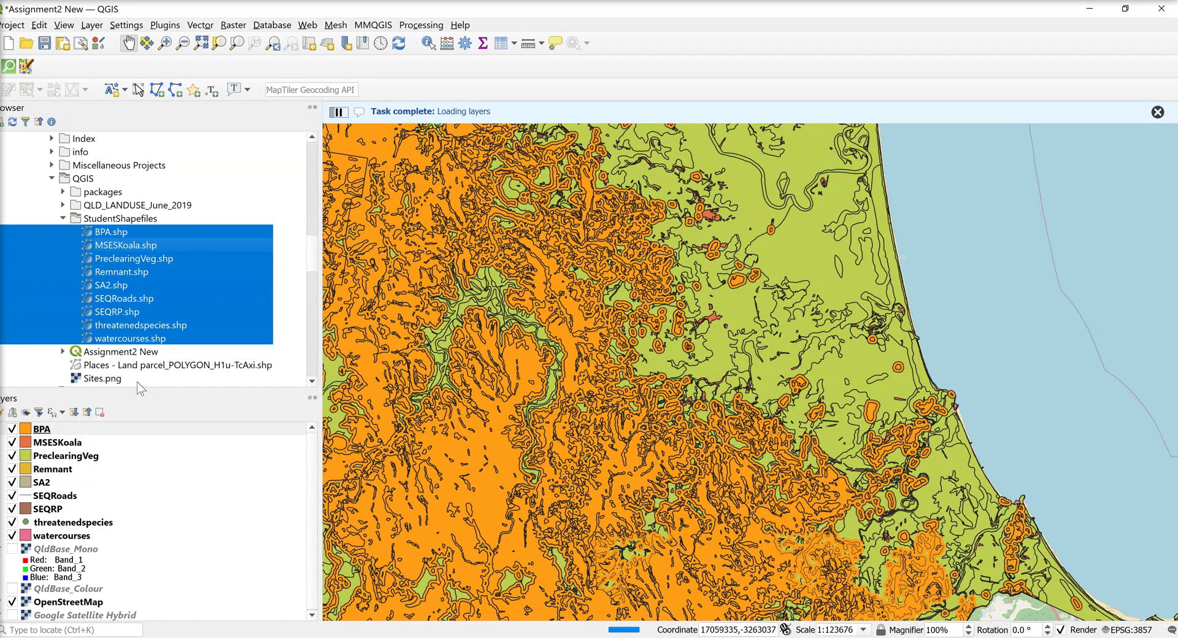
Enlarge the layer list and move threatenedspecies to the top of the layer order, with SEQRoads directly beneath it
left_click_drag(136, 390, 136, 221)
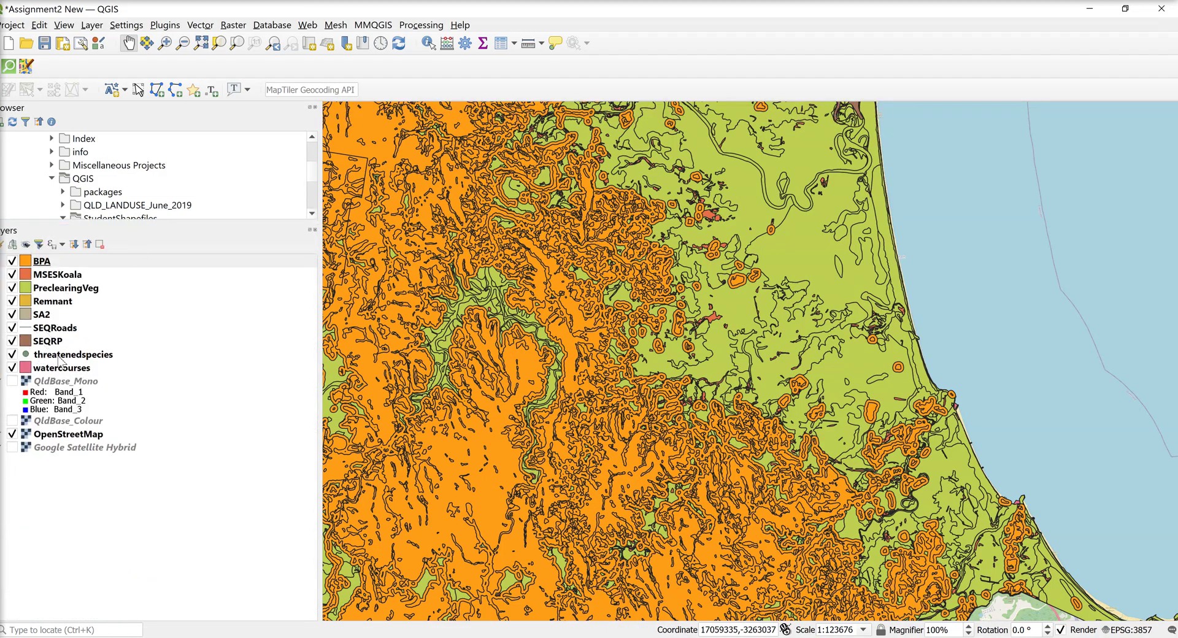
left_click_drag(63, 361, 14, 277)
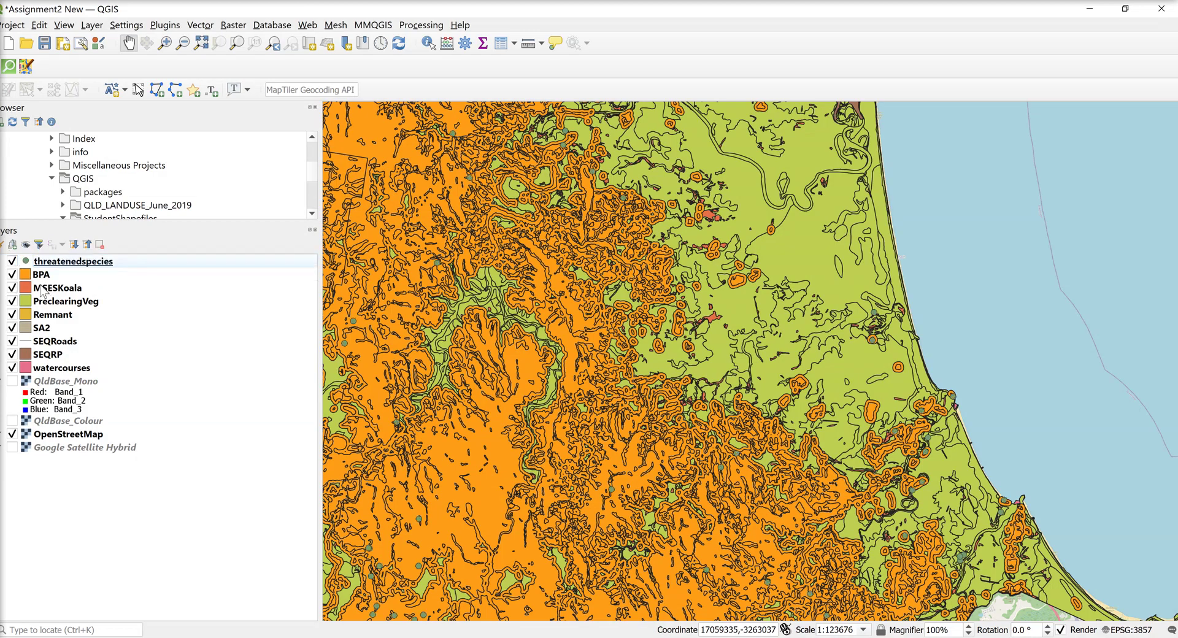
left_click(54, 344)
left_click_drag(57, 347, 42, 293)
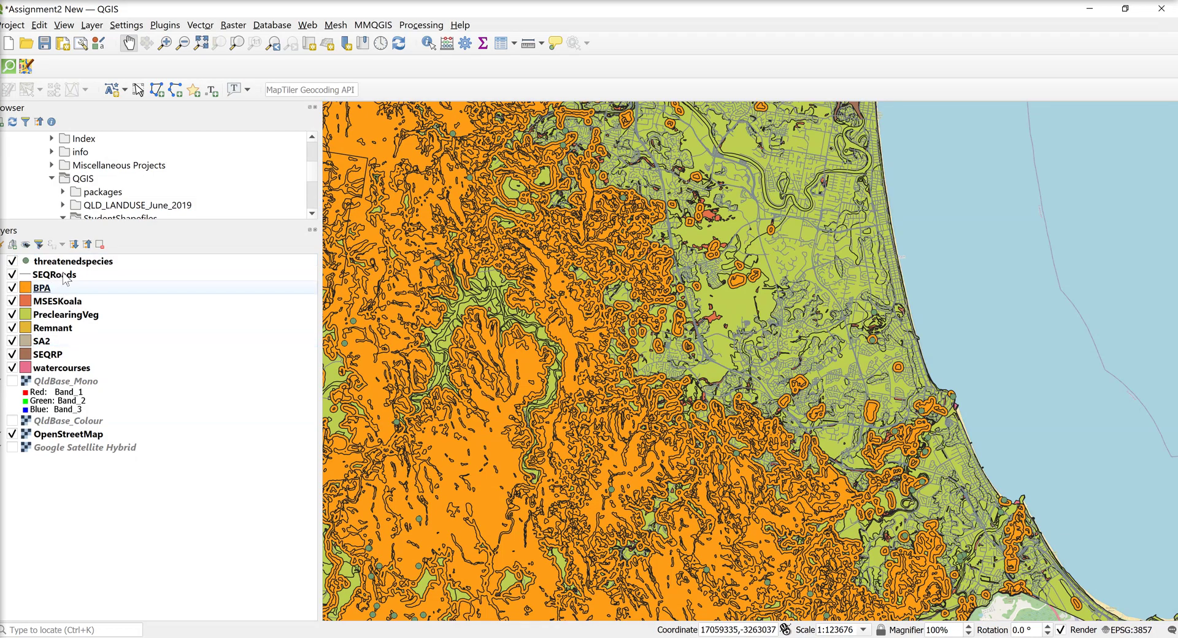
Hide the BPA, MSESKoala, PreclearingVeg, Remnant, SA2, SEQRP and watercourses layers, and save the project
left_click(11, 288)
left_click(12, 301)
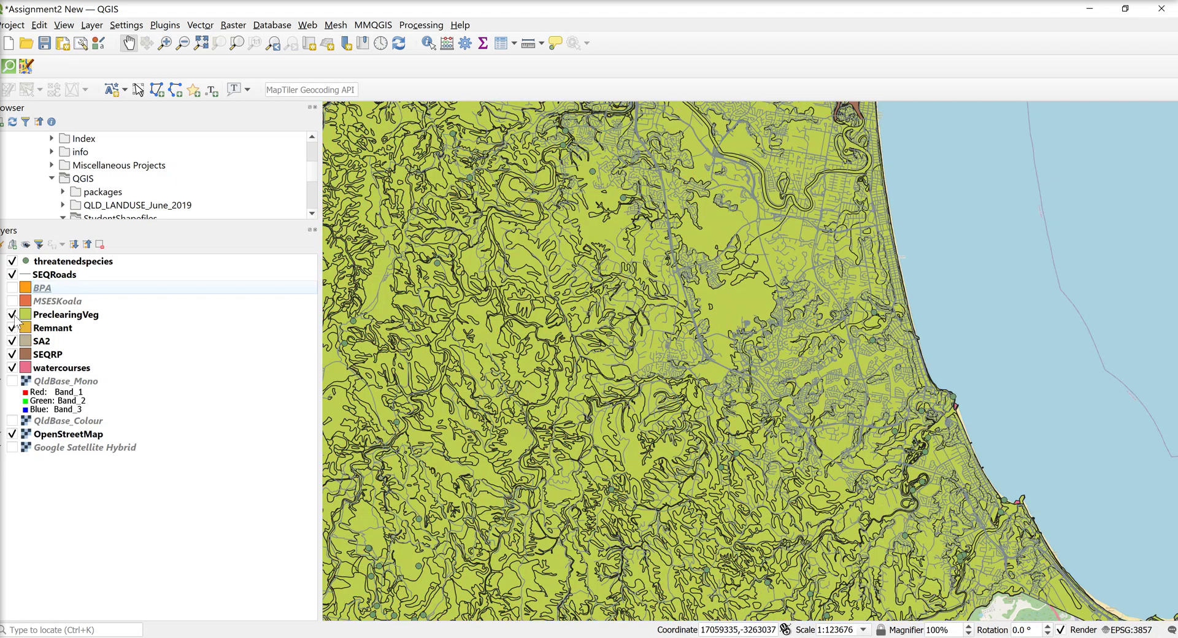
left_click(12, 314)
left_click(12, 328)
left_click(12, 341)
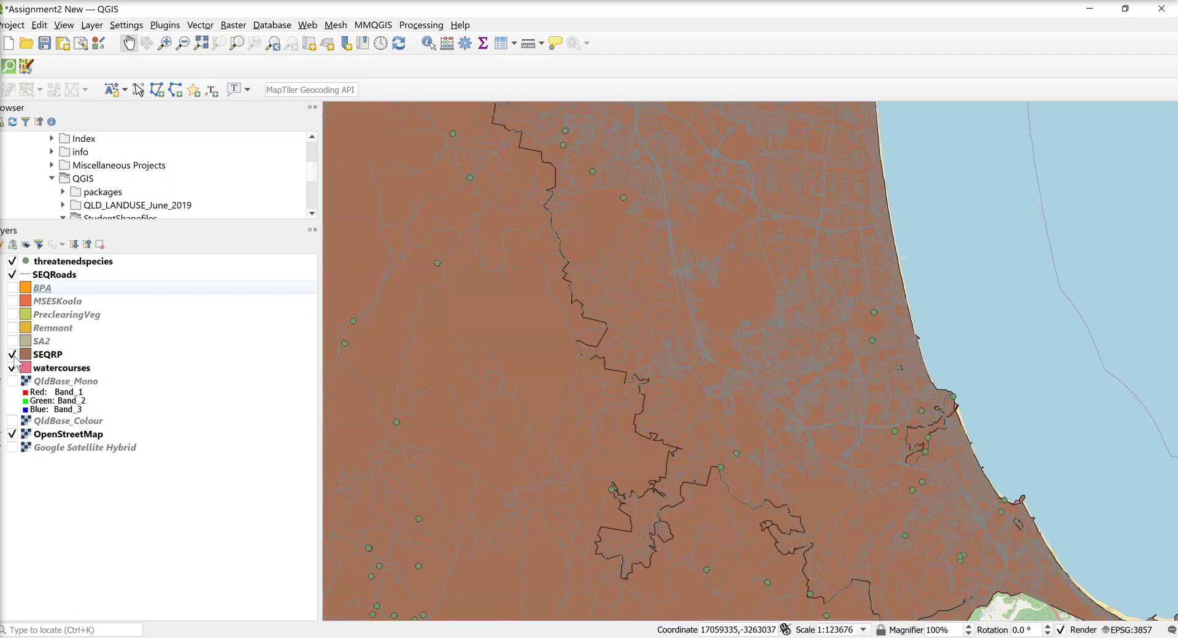
left_click(12, 355)
left_click(12, 368)
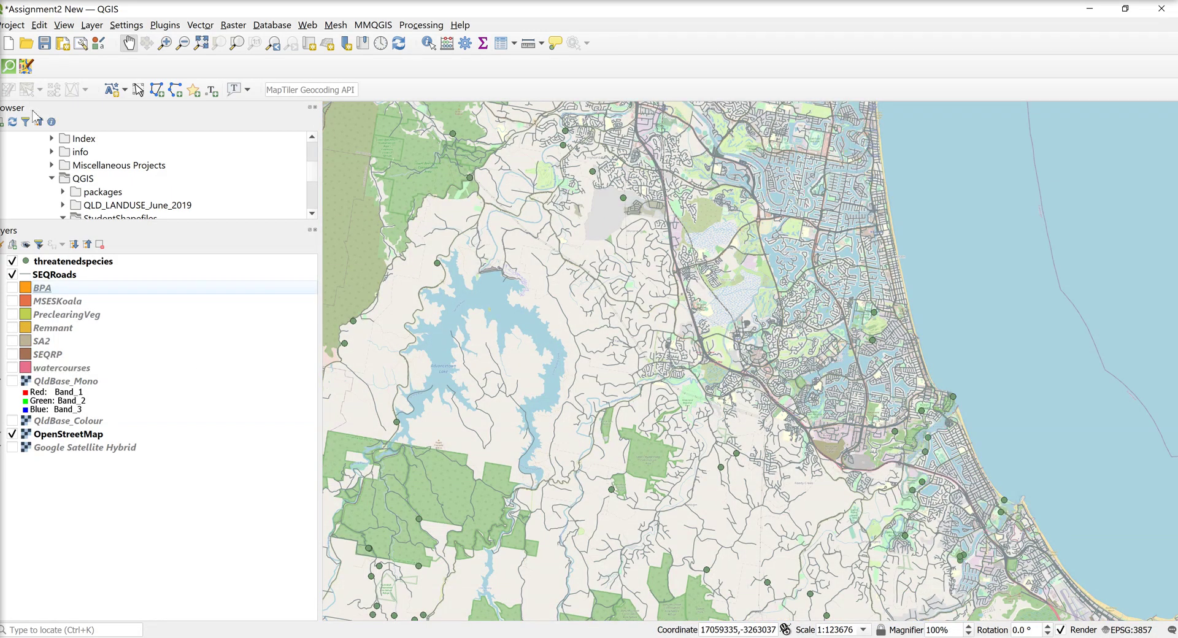
left_click(45, 44)
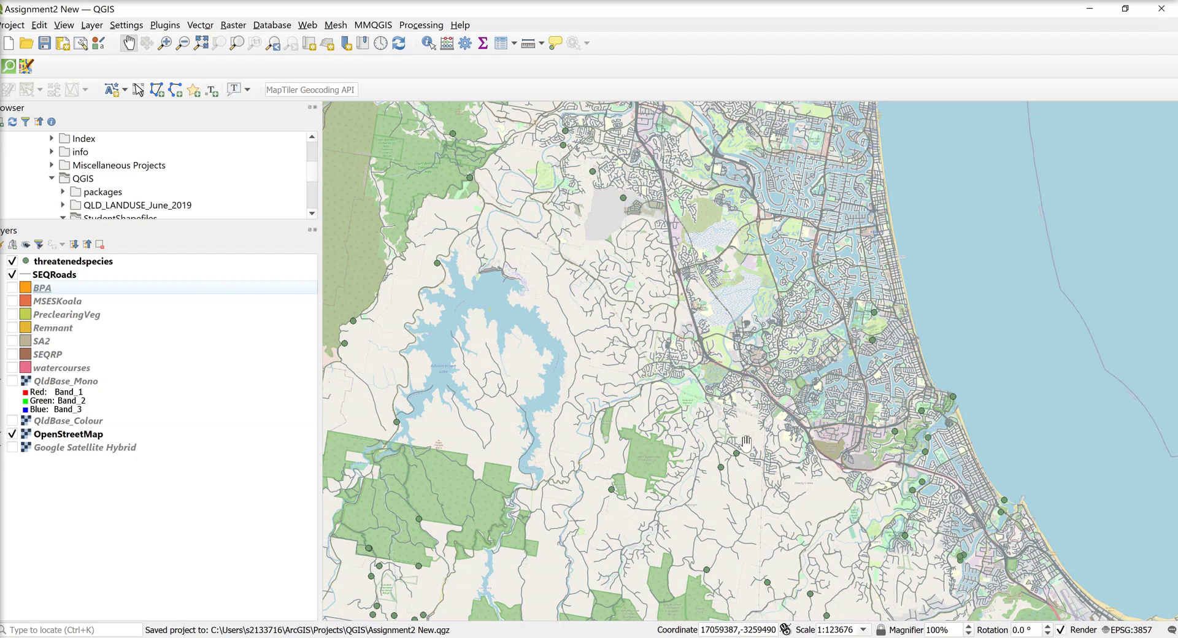
Add the Places - Land parcel_POLYGON_H1u-TcAxi shapefile from the QGIS folder to the map
scroll(731, 400, "down", 1)
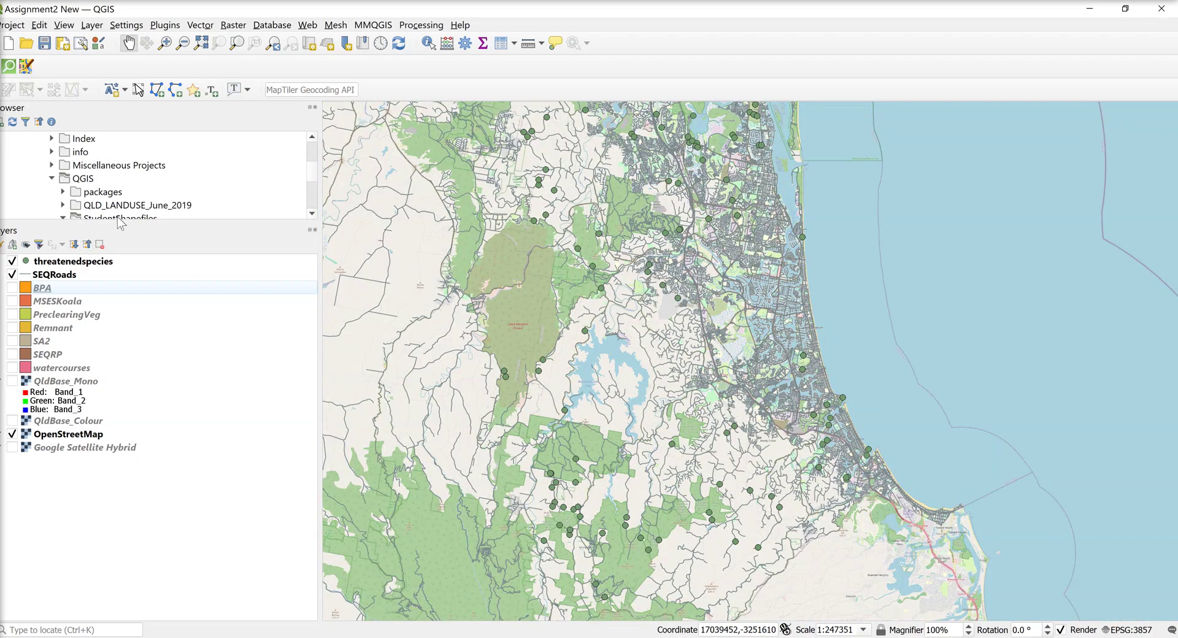
mouse_move(118, 226)
left_mouse_down()
mouse_move(120, 403)
mouse_move(139, 371)
mouse_move(610, 402)
left_mouse_up()
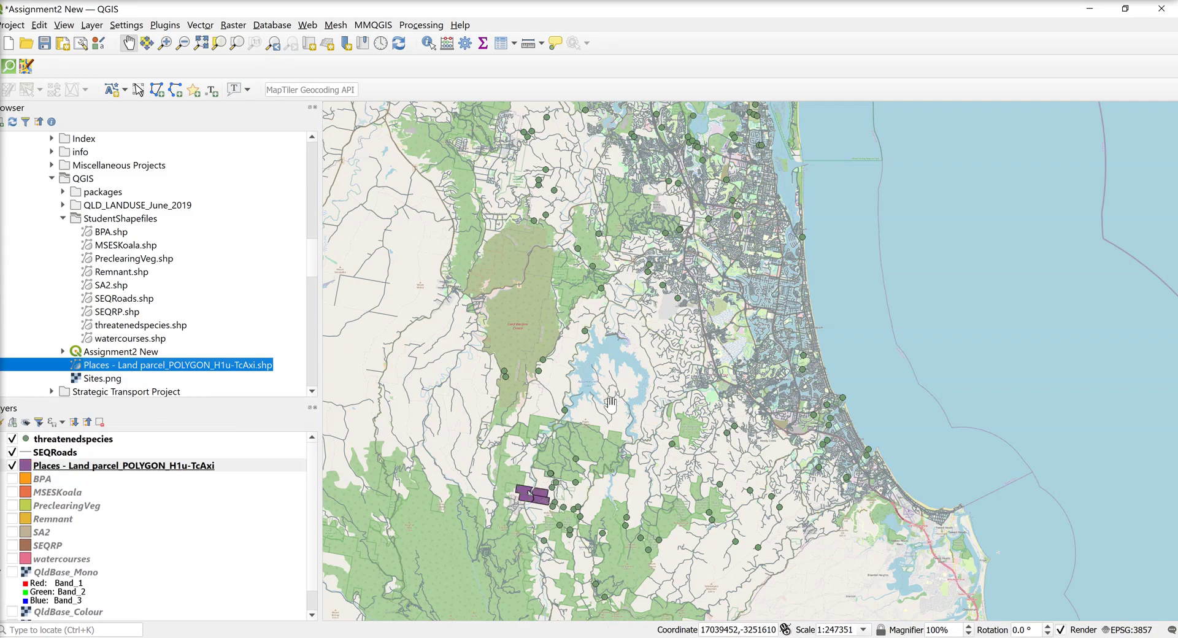
right_click(156, 368)
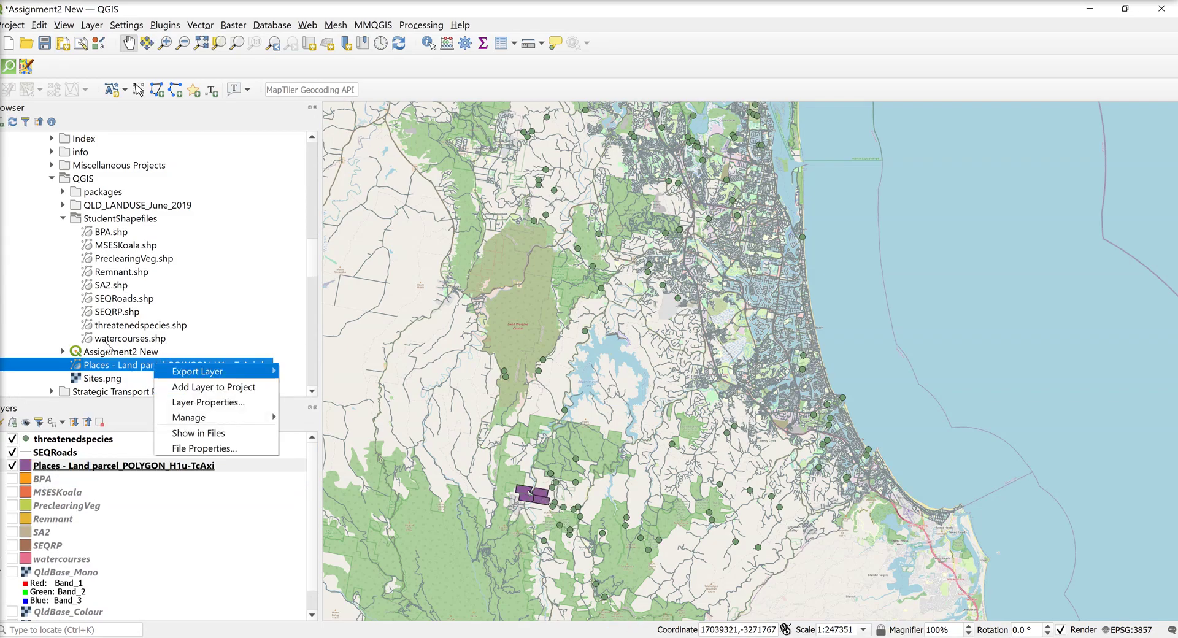
left_click(209, 593)
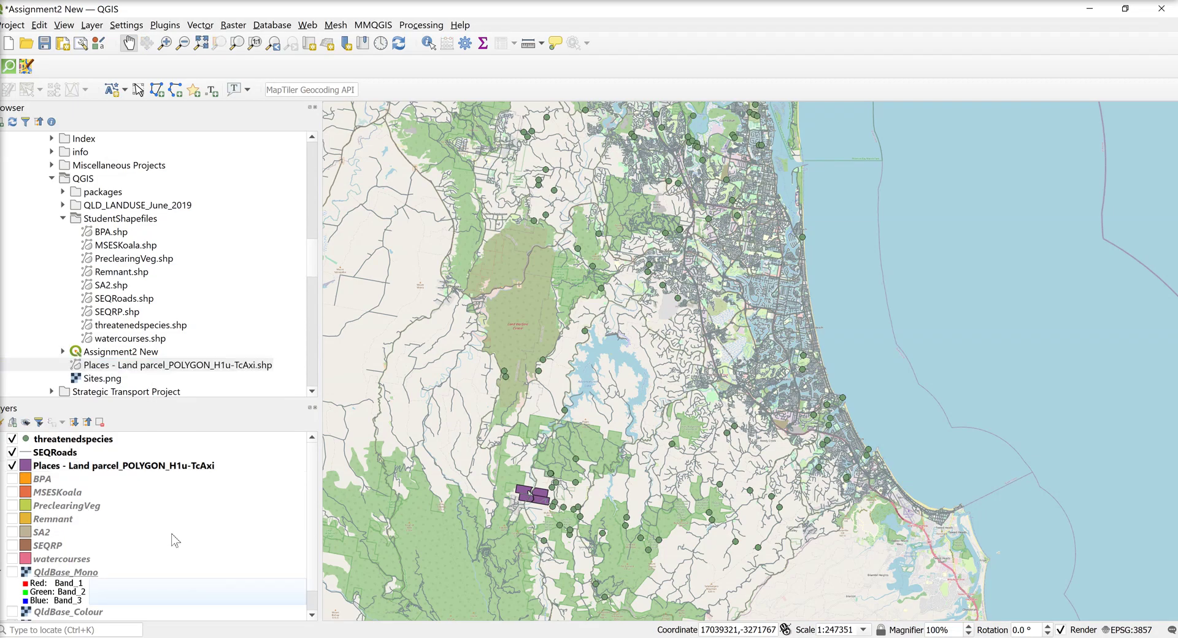
Zoom the map to the extent of the Places - Land parcel layer and save the project
right_click(116, 470)
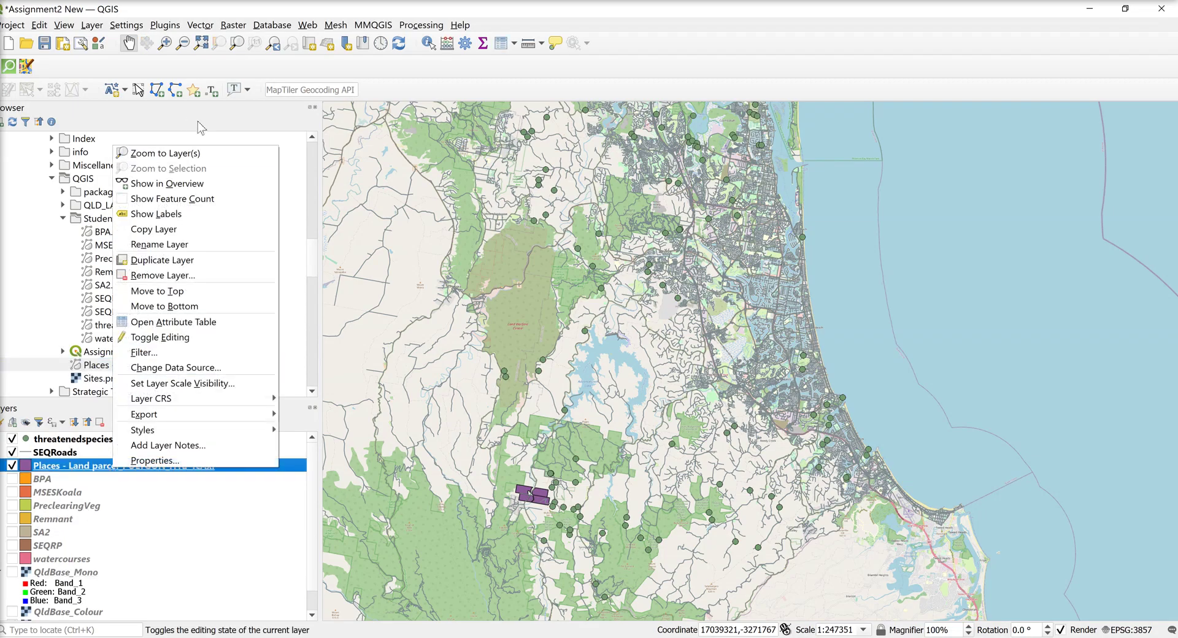
left_click(164, 153)
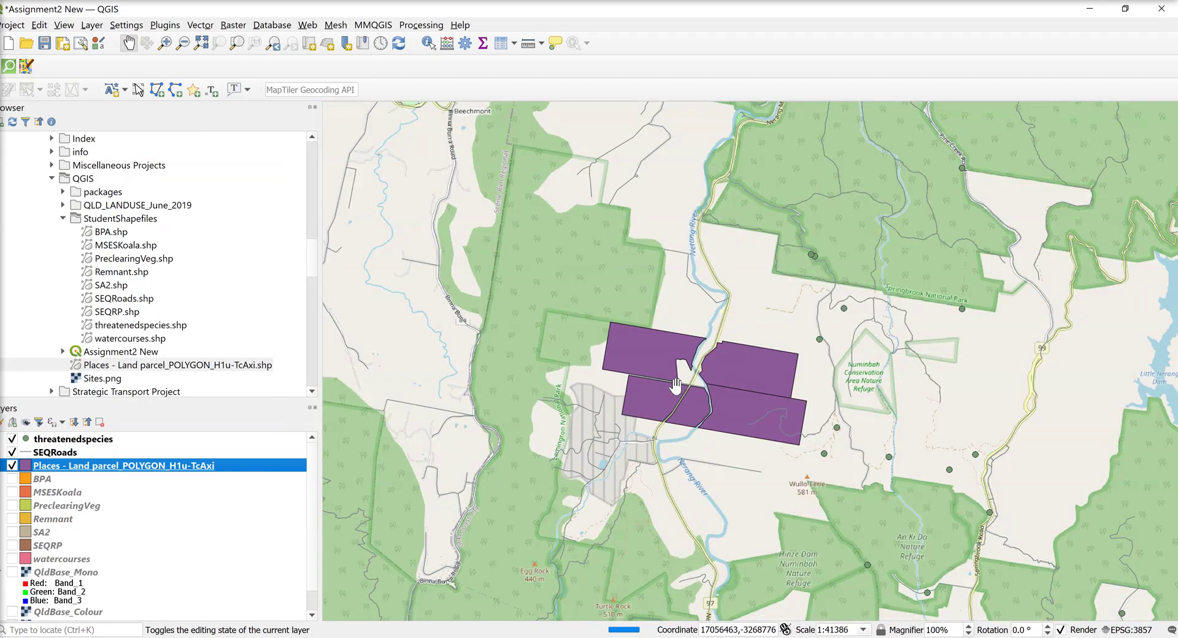
left_click(44, 43)
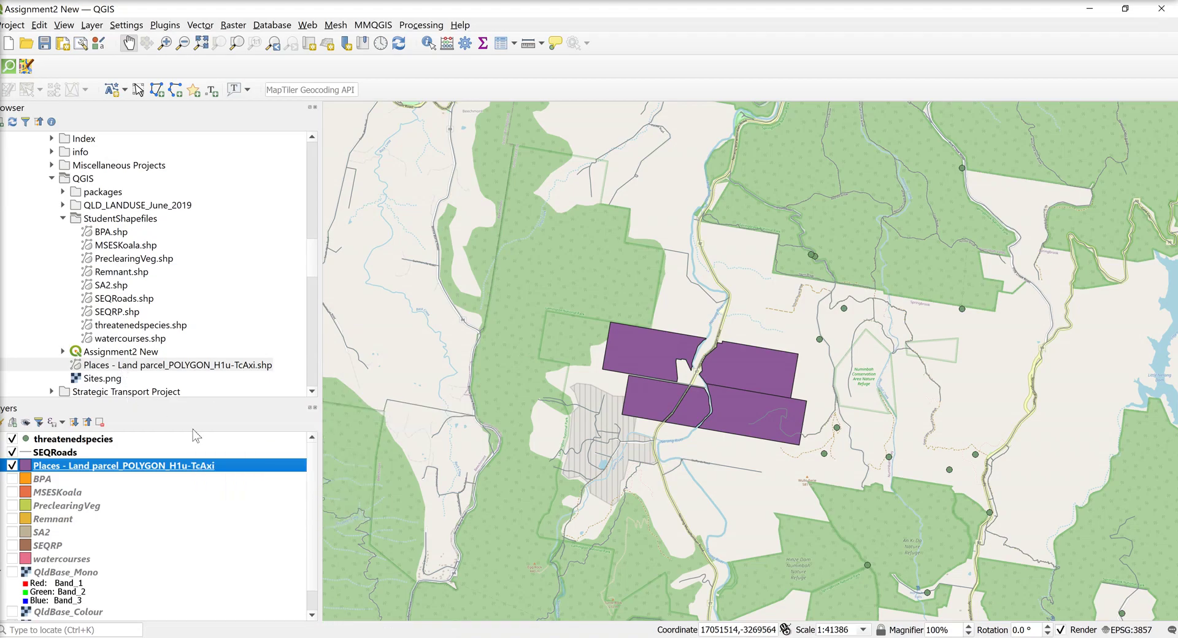
Enlarge the layer list and open the attribute table of the Places - Land parcel layer, moving its window into full view
left_click_drag(195, 402, 167, 201)
right_click(117, 271)
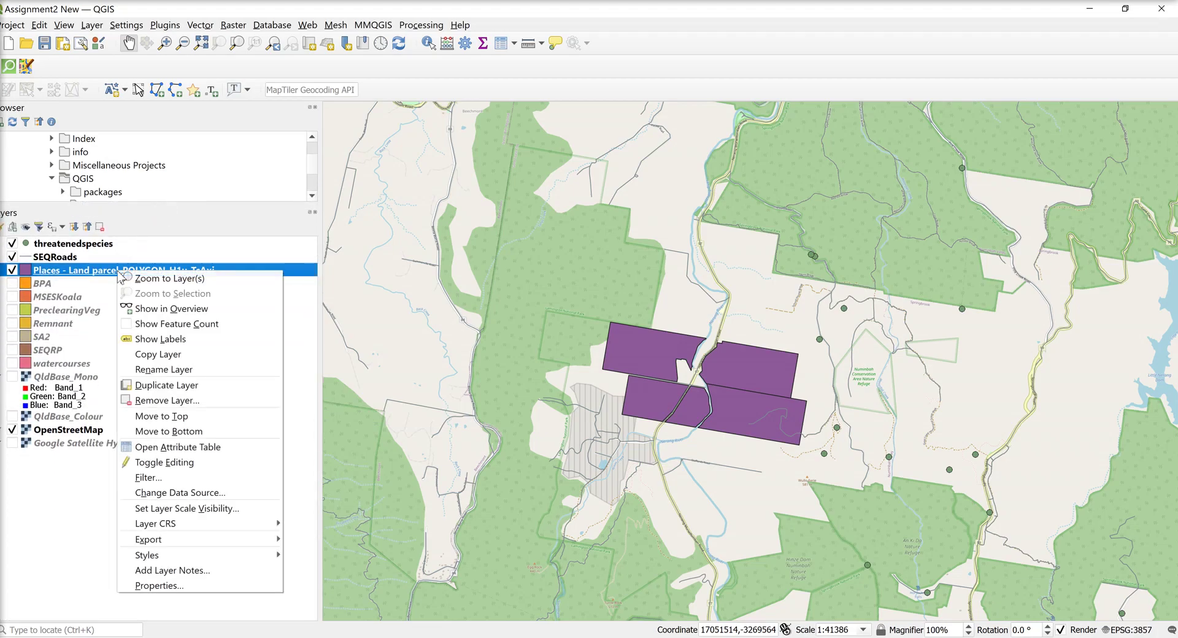
left_click(204, 447)
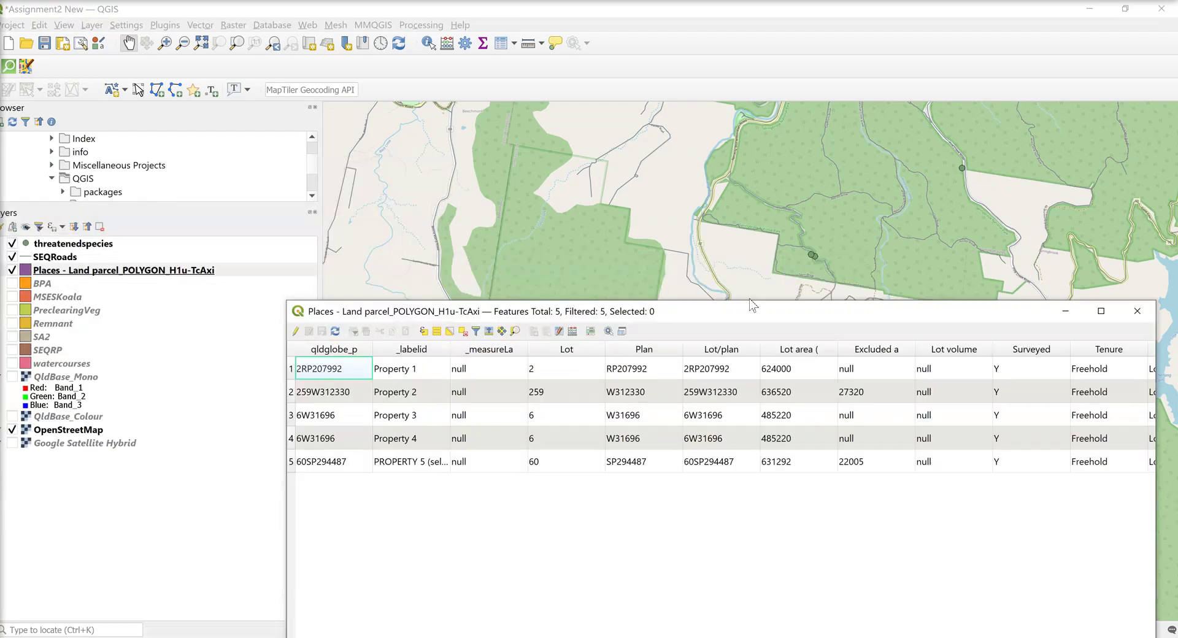
left_click_drag(658, 304, 515, 42)
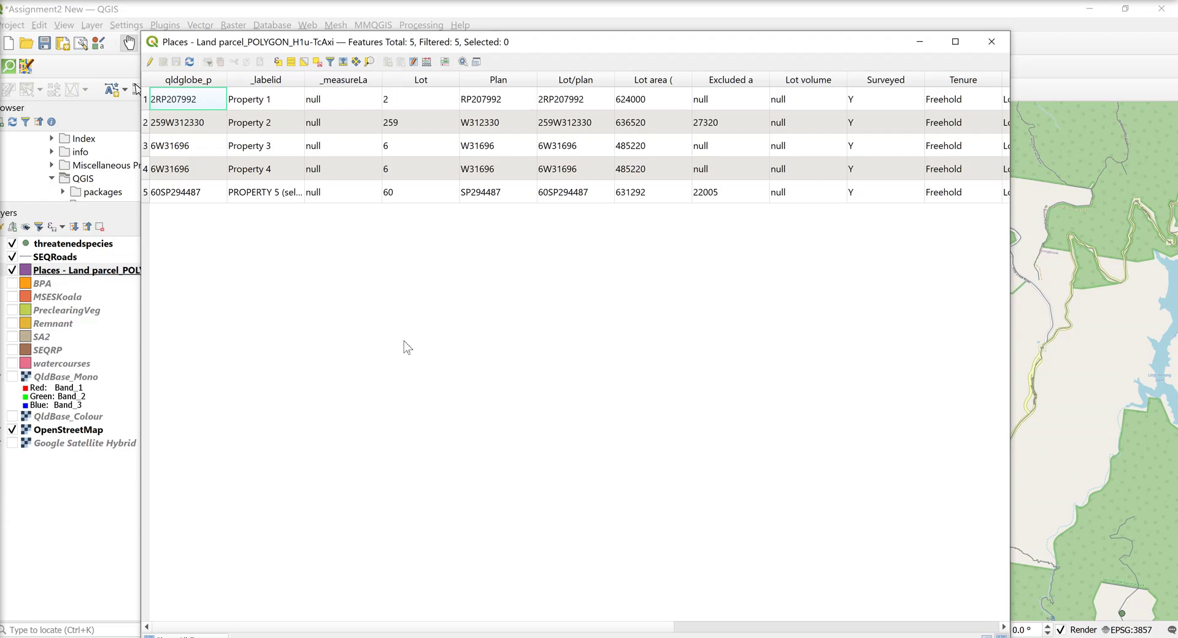
Hide the _measureLa, Lot and Plan columns in the land parcel attribute table
right_click(328, 74)
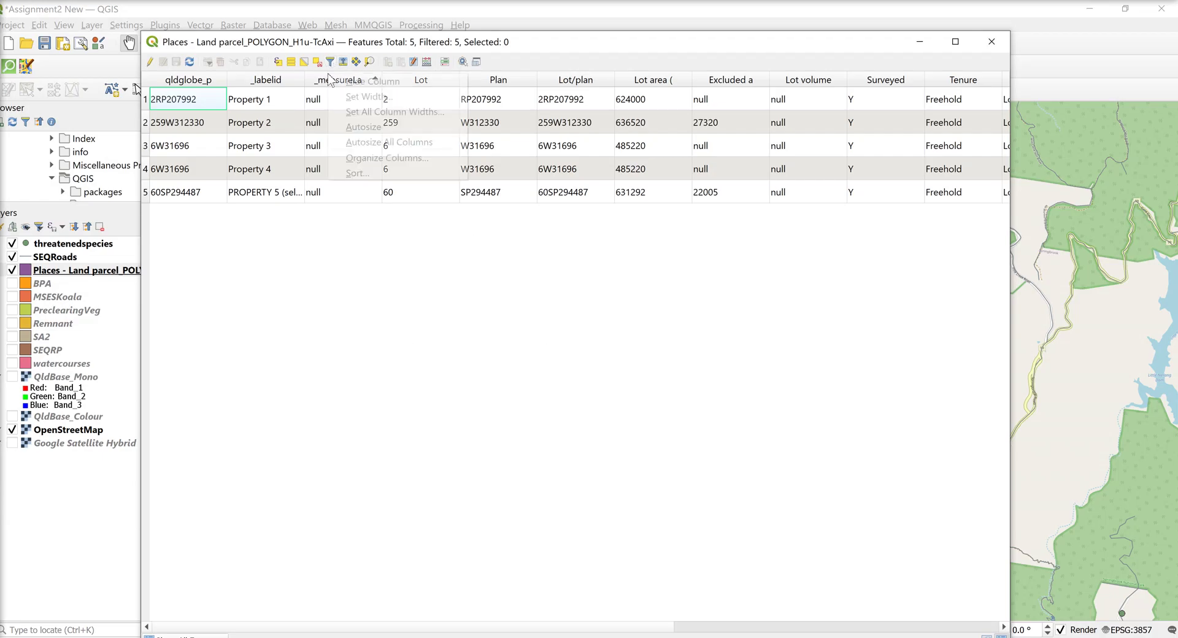
left_click(357, 84)
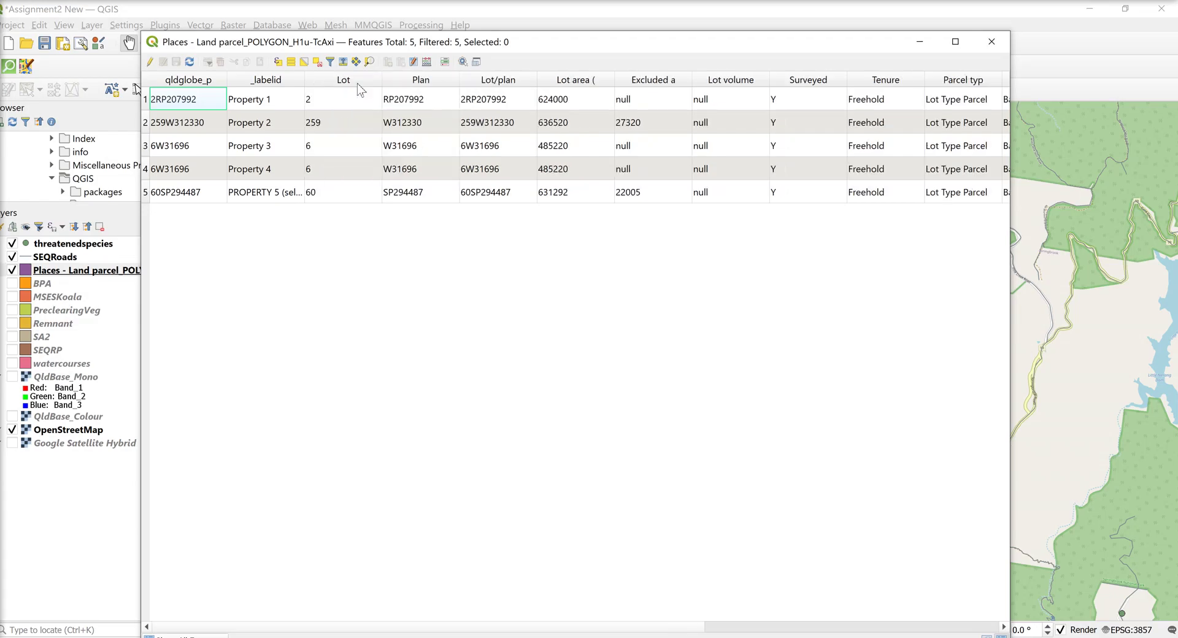
right_click(355, 80)
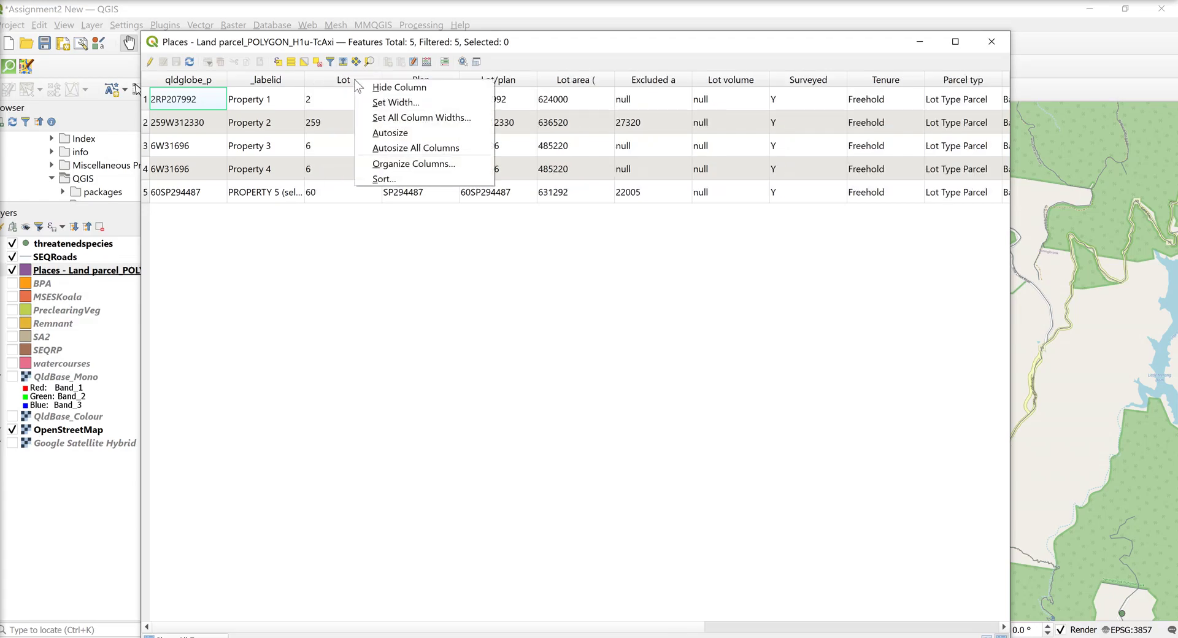
left_click(374, 88)
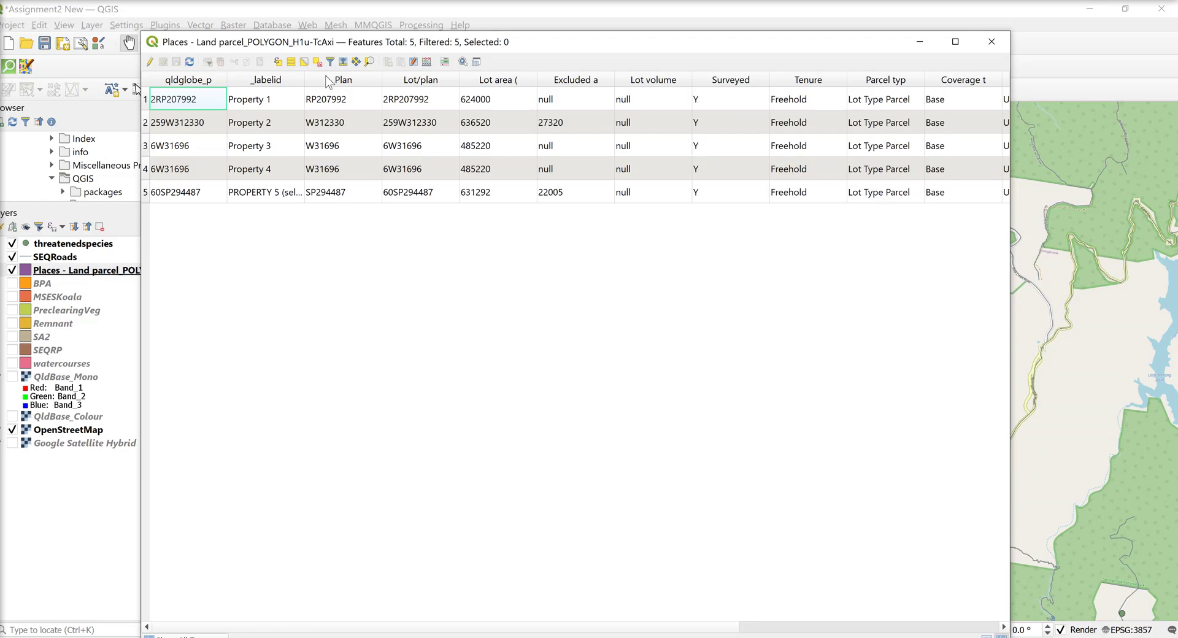
right_click(329, 81)
left_click(355, 87)
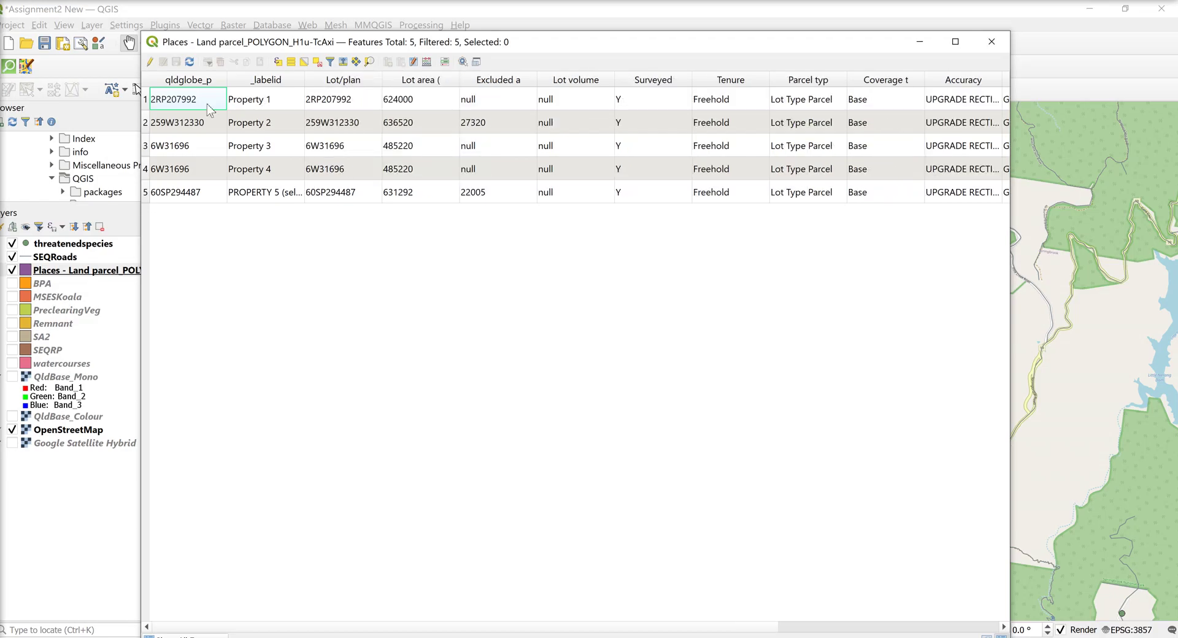
left_click(269, 107)
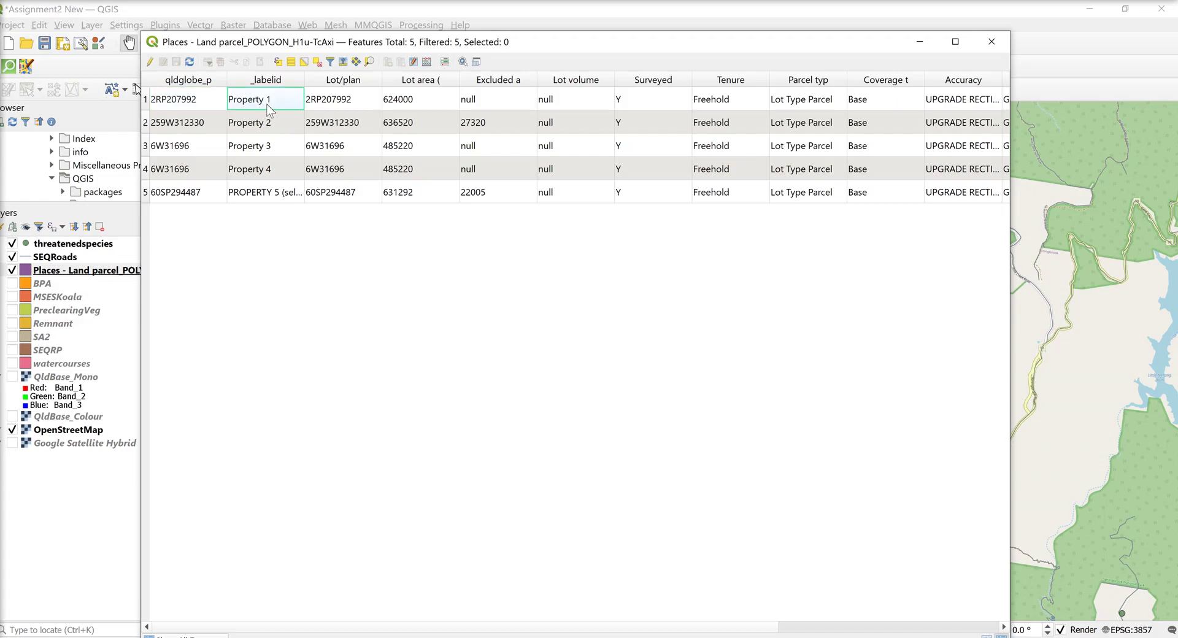
right_click(269, 107)
left_click(244, 101)
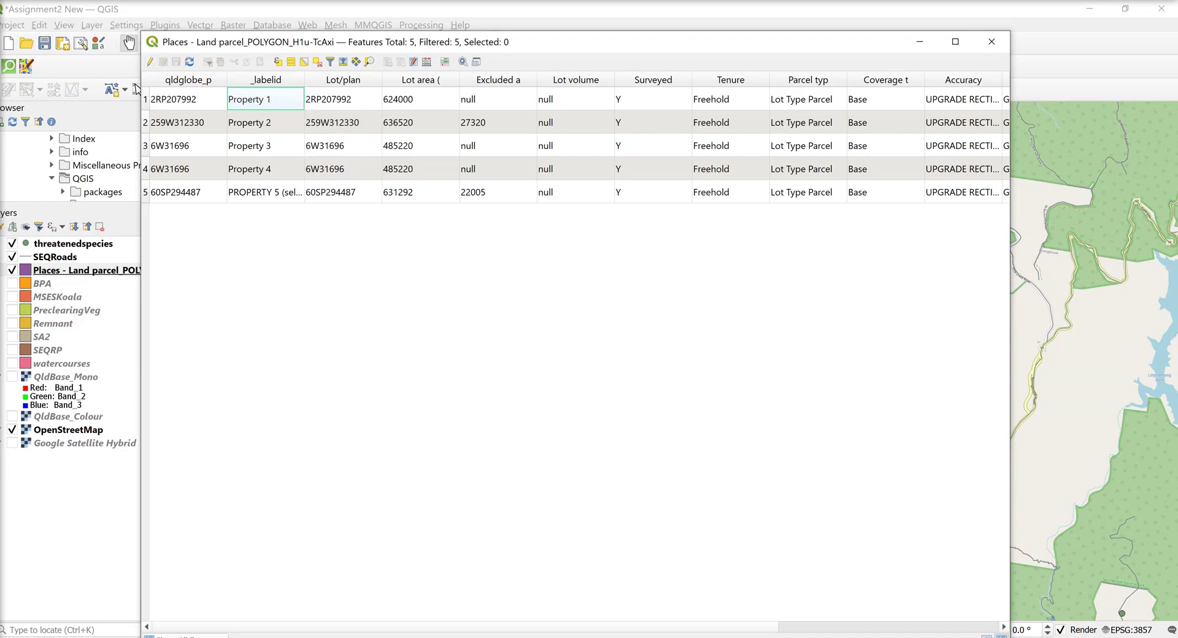